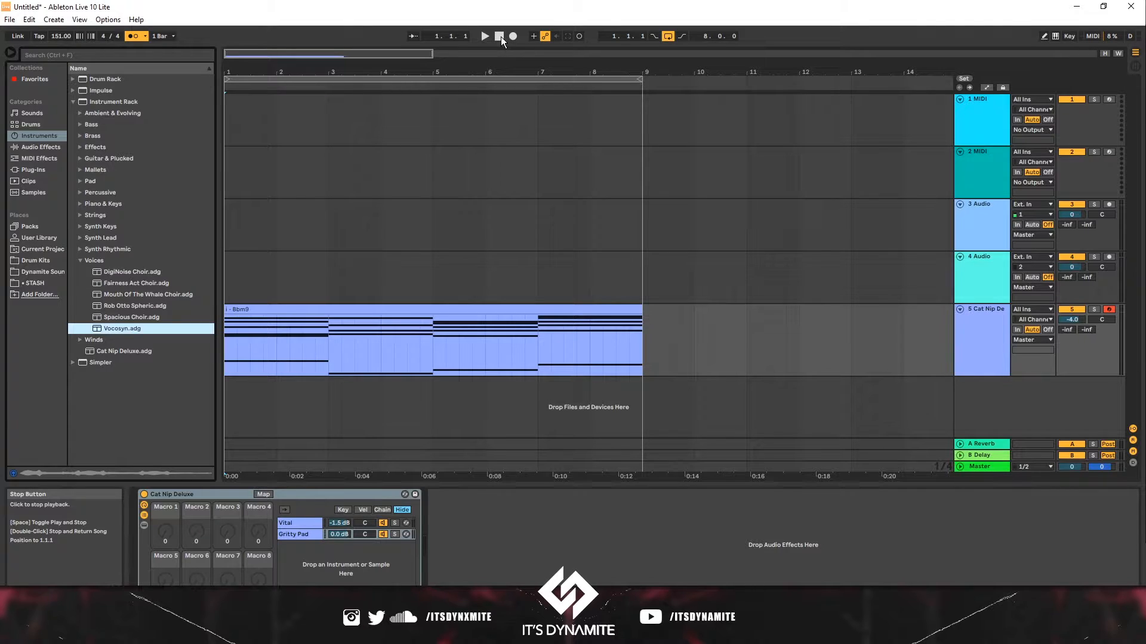
- Expand the Pad instrument folder and preview the Gritty Pad preset against the chord clip
left_click(566, 307)
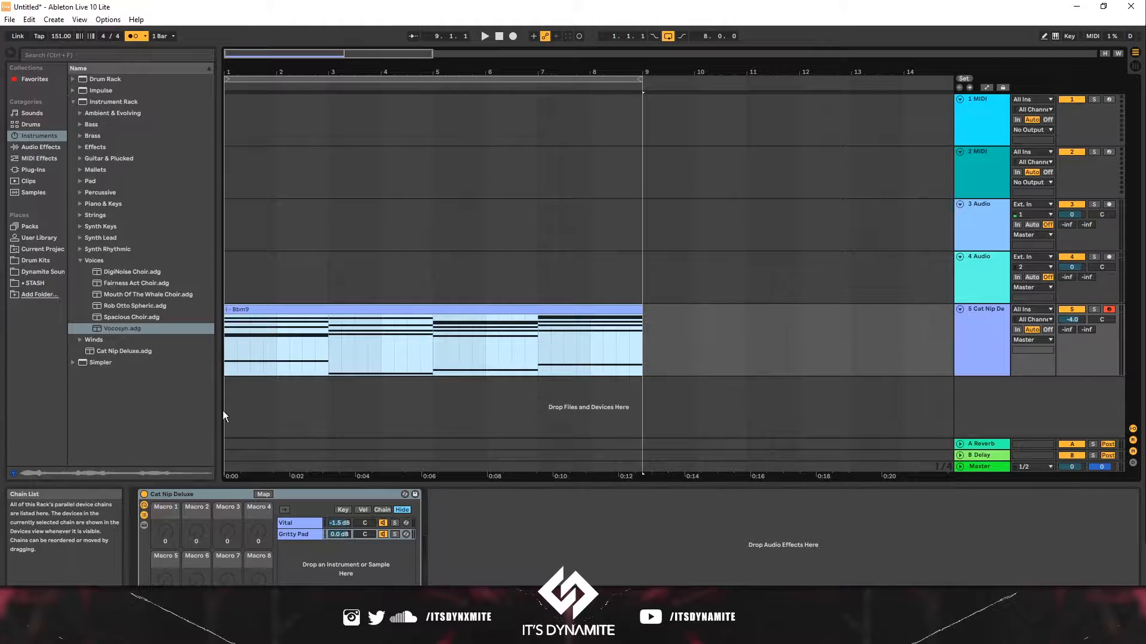
left_click(78, 182)
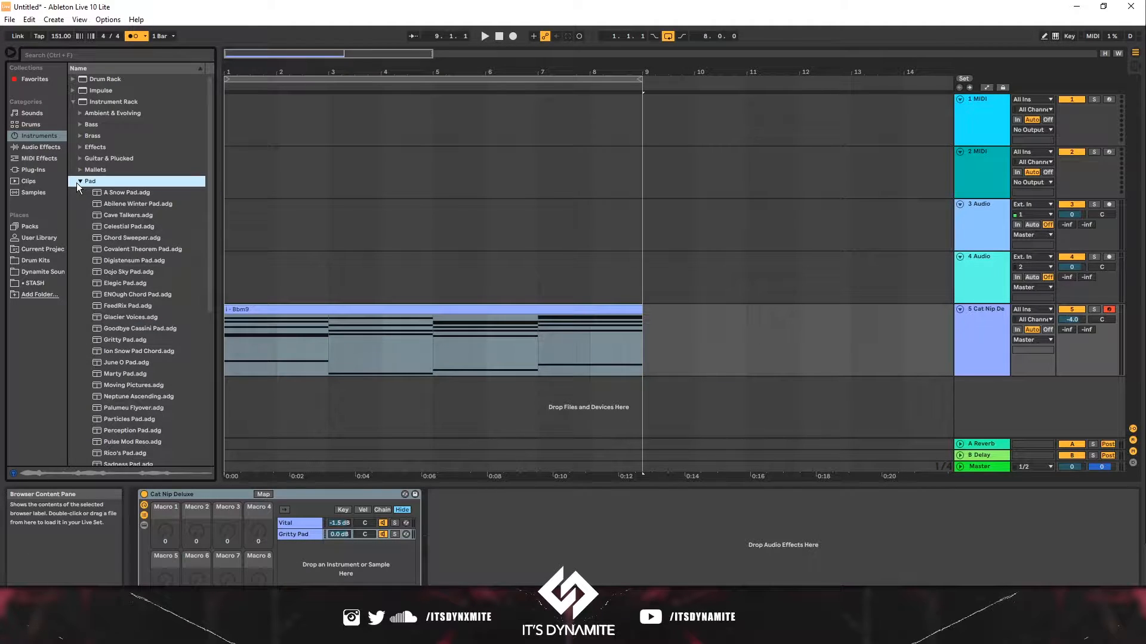
left_click(124, 339)
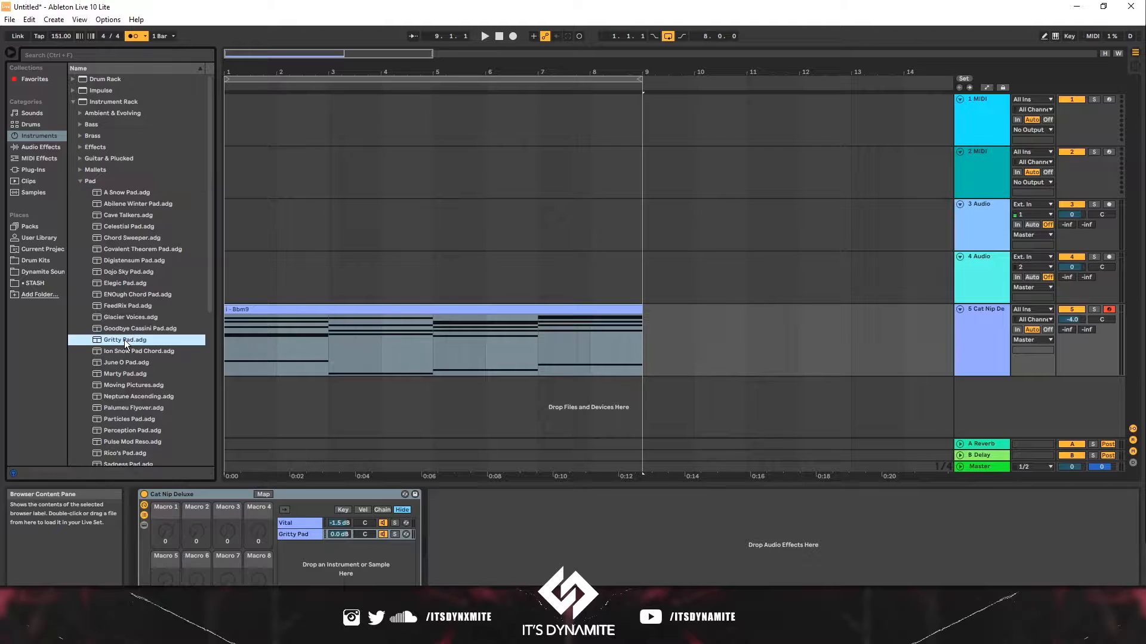
left_click(231, 331)
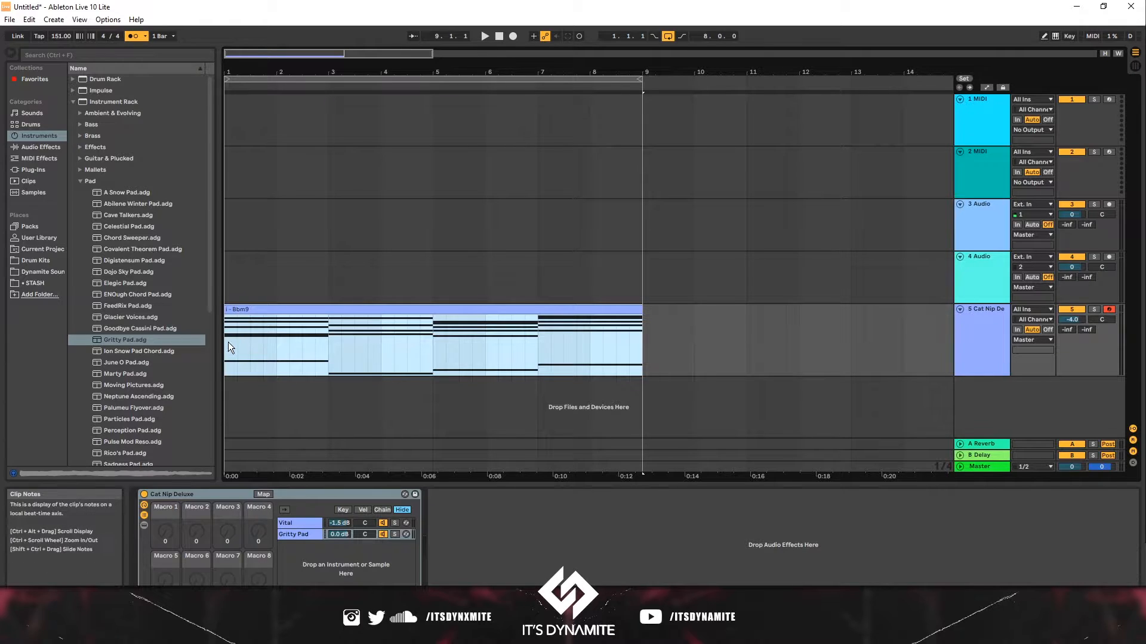
left_click(227, 341)
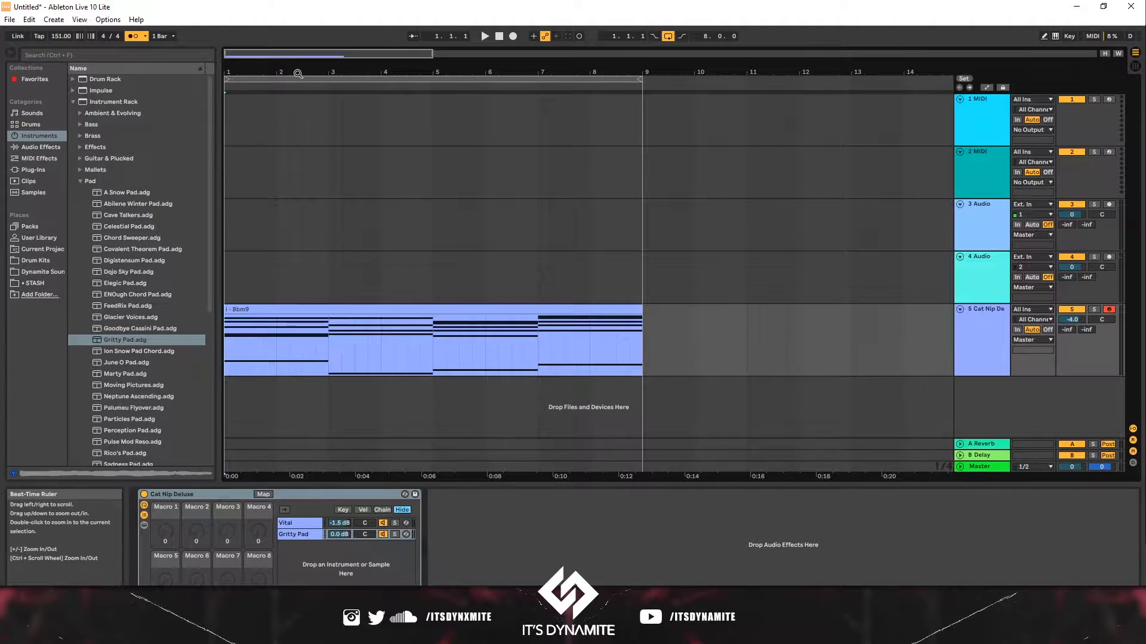
- Play and stop the arrangement to audition the Bbm9 chord clip
key("space")
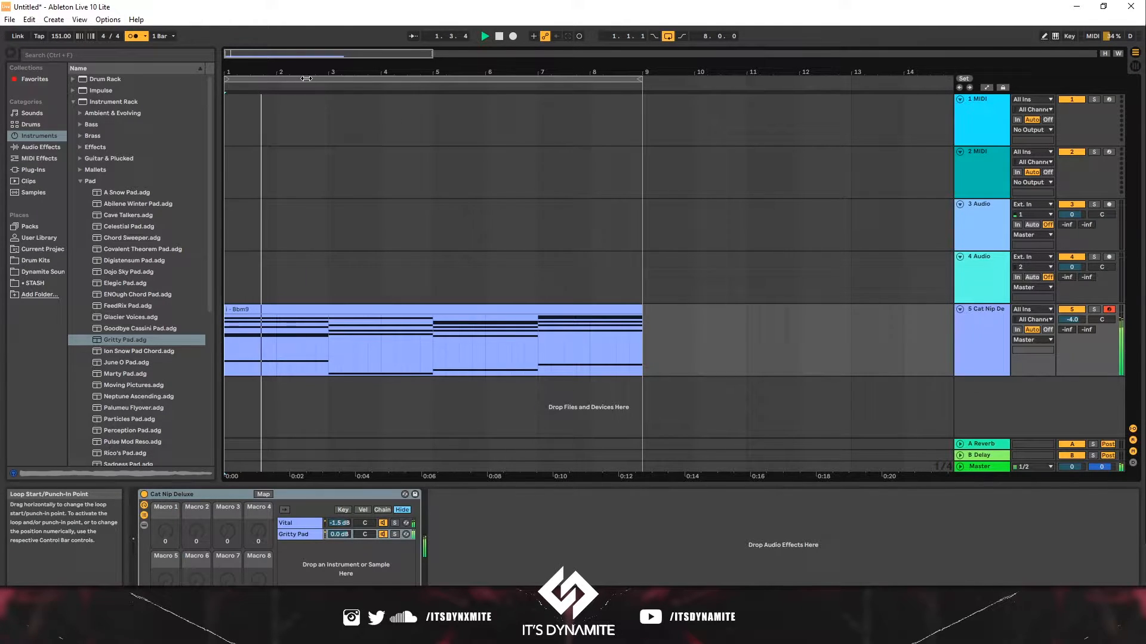
left_click(130, 37)
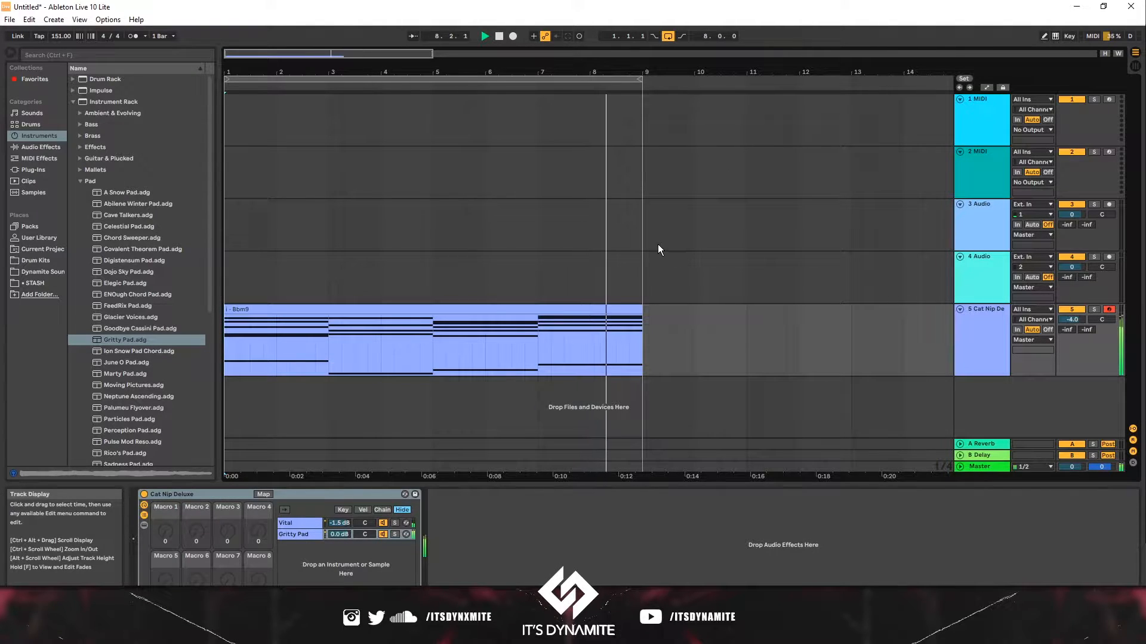
key("space")
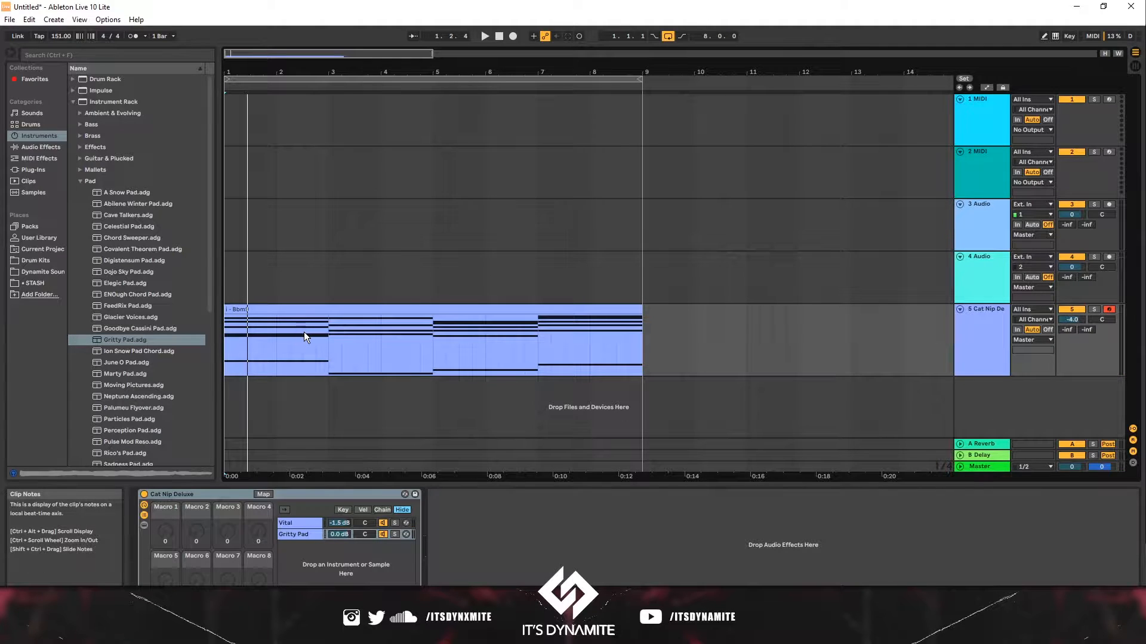
- Load the Vocosyn preset from the Voices folder onto a new track and unfold that track
left_click(281, 334)
left_click(80, 181)
left_click(80, 261)
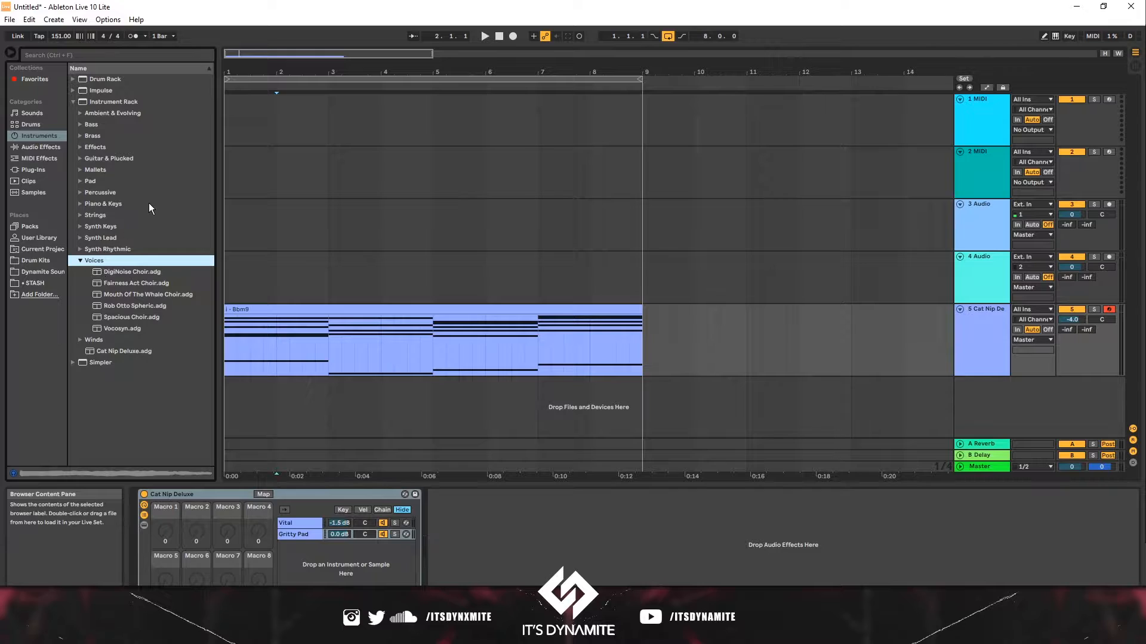
left_click(121, 324)
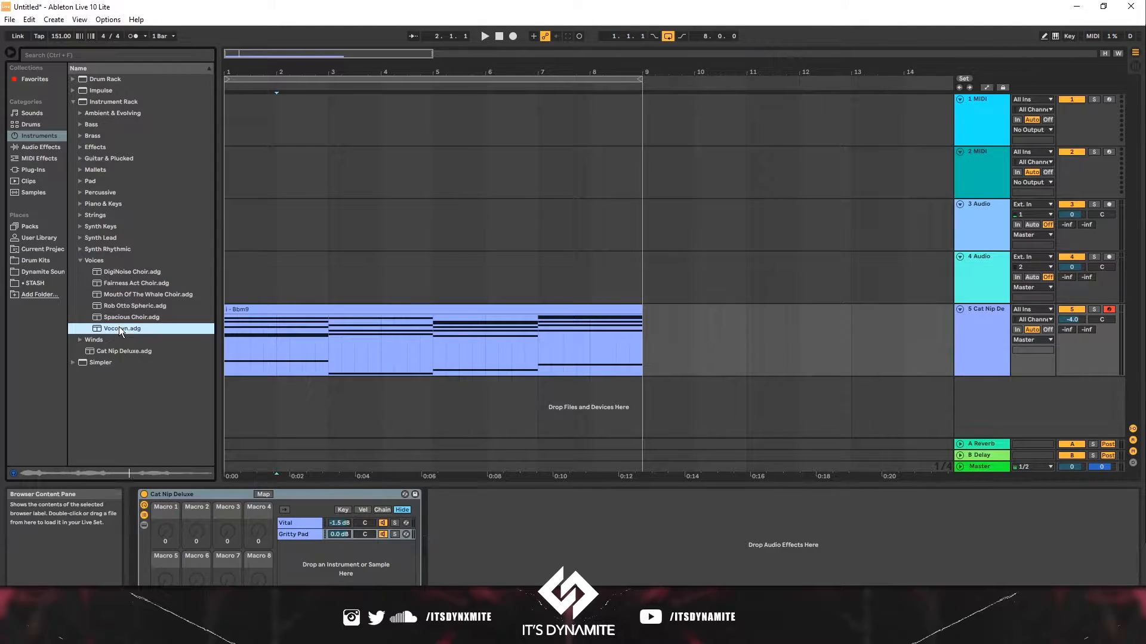
left_click_drag(114, 331, 247, 401)
left_click(263, 383)
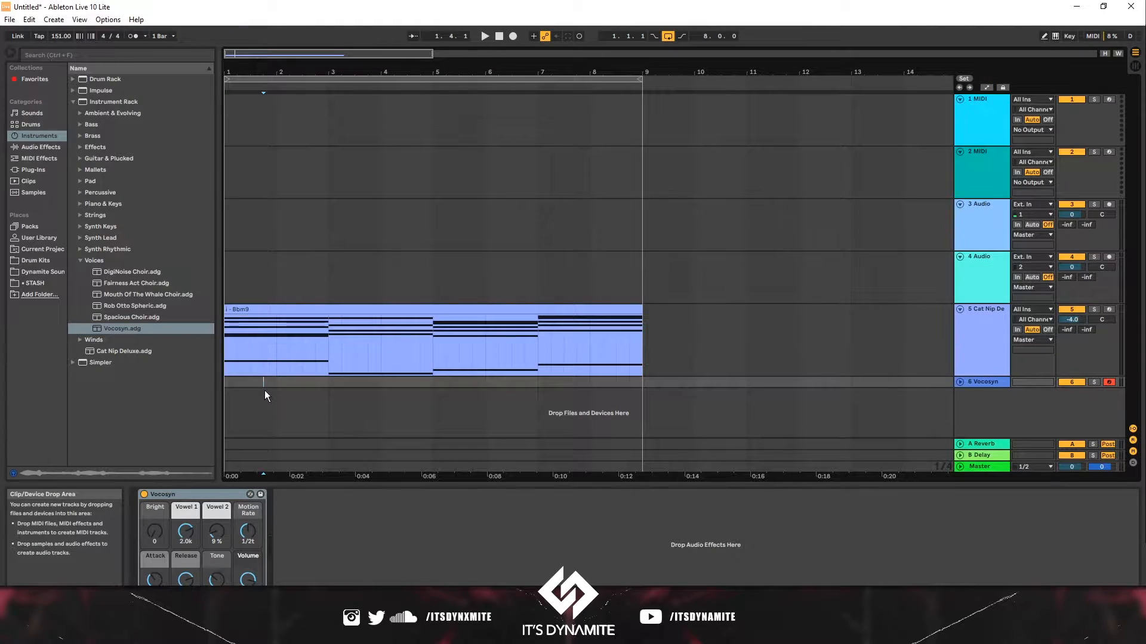
left_click(959, 382)
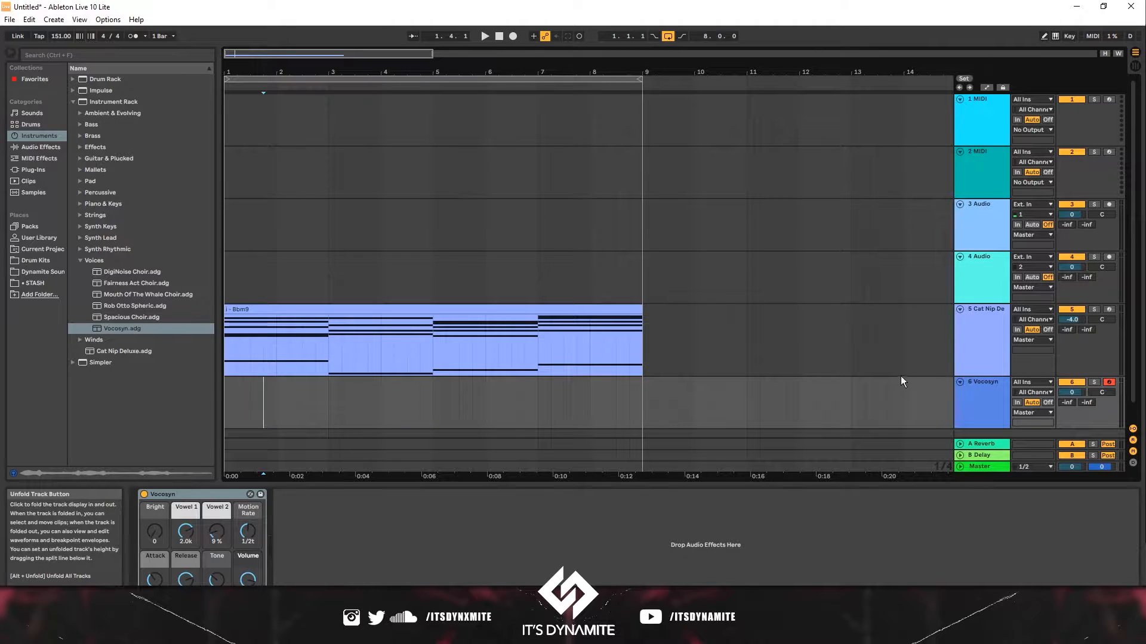
- Copy the Bbm9 chord clip and paste it at the start of the Vocosyn track
scroll(758, 352, "down", 1)
mouse_move(429, 292)
left_mouse_down()
mouse_move(400, 291)
mouse_move(409, 320)
mouse_move(343, 387)
mouse_move(316, 294)
left_mouse_up()
left_click(316, 292)
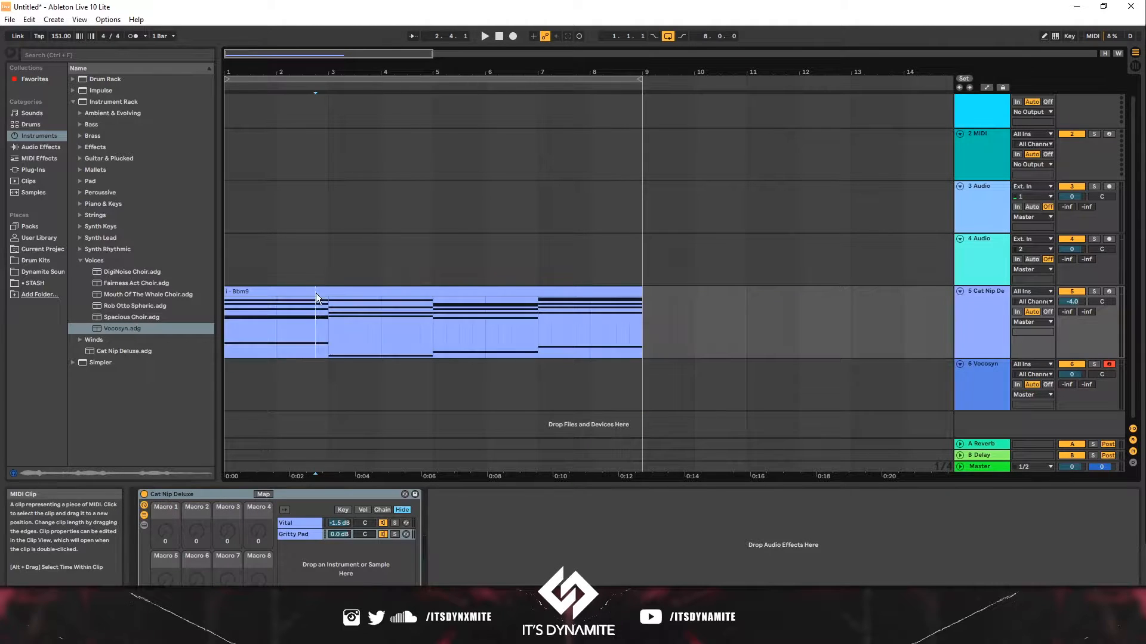
left_click(324, 291)
key("ctrl+c")
left_click(229, 379)
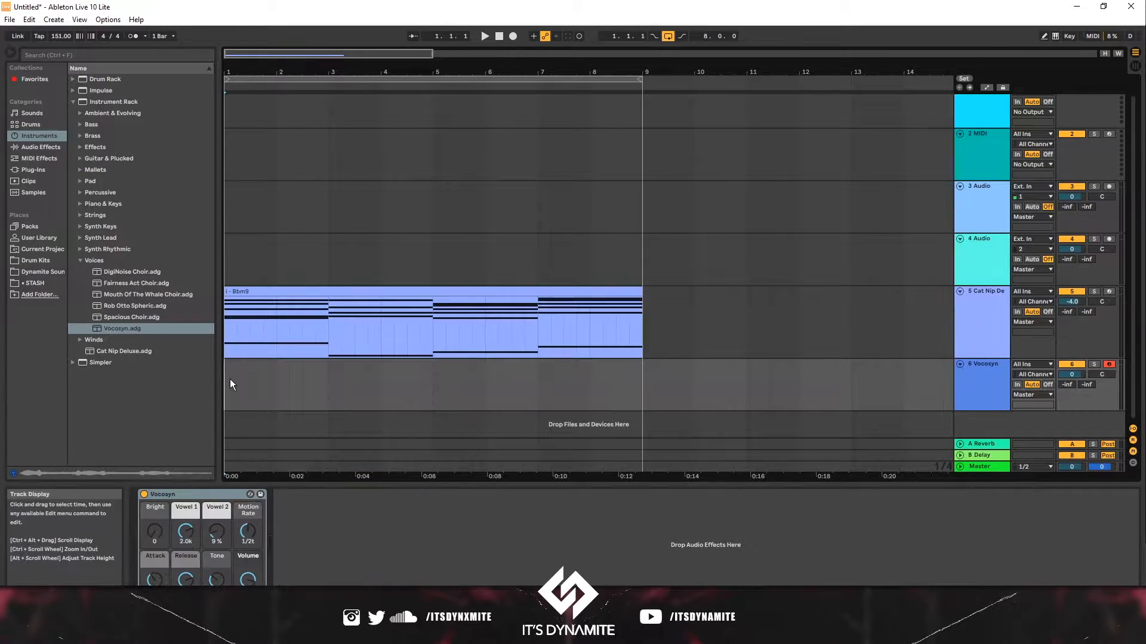
key("ctrl+v")
- Solo the Vocosyn track and play back the pasted clip
key("space")
left_click(1094, 364)
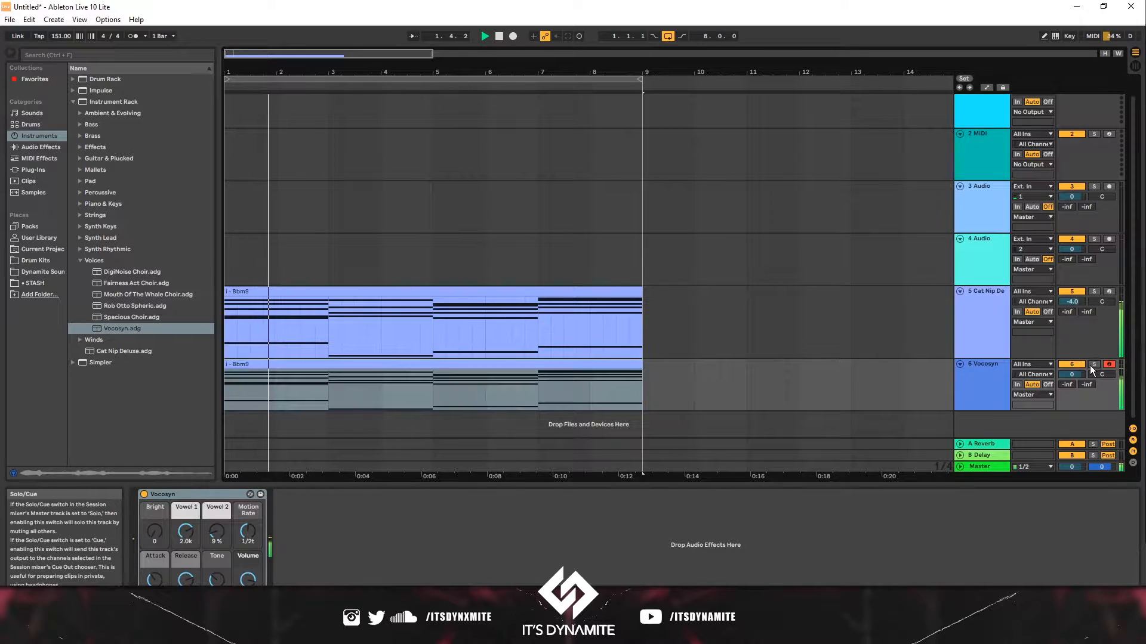
left_click(381, 370)
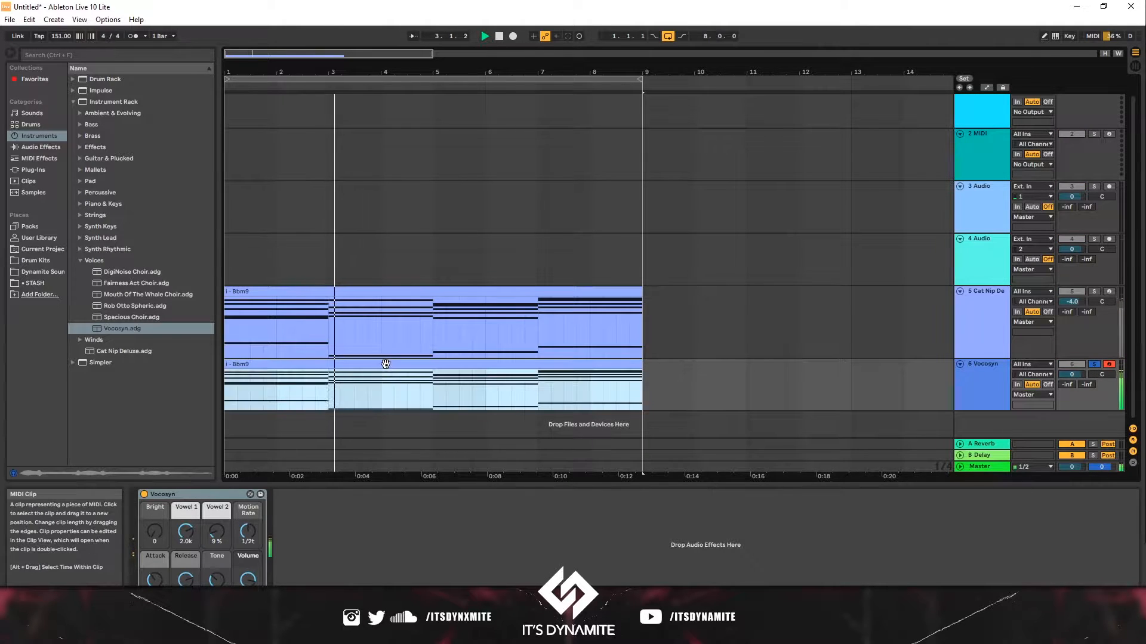
- Open the Vocosyn clip in the note editor and enlarge the editor
double_click(384, 358)
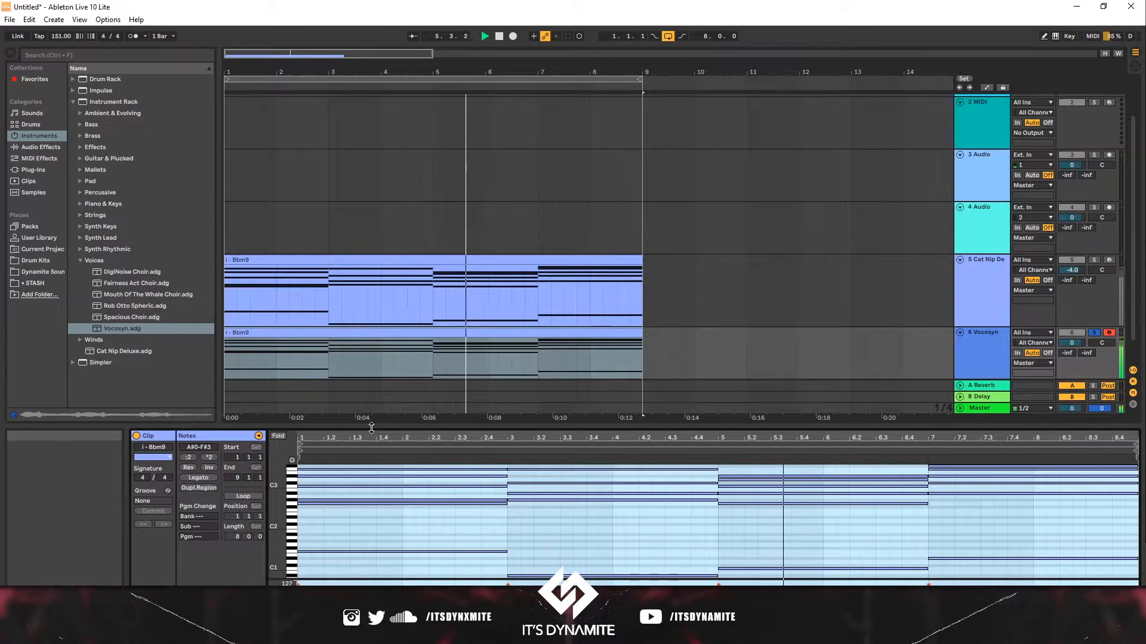
left_click_drag(372, 429, 406, 83)
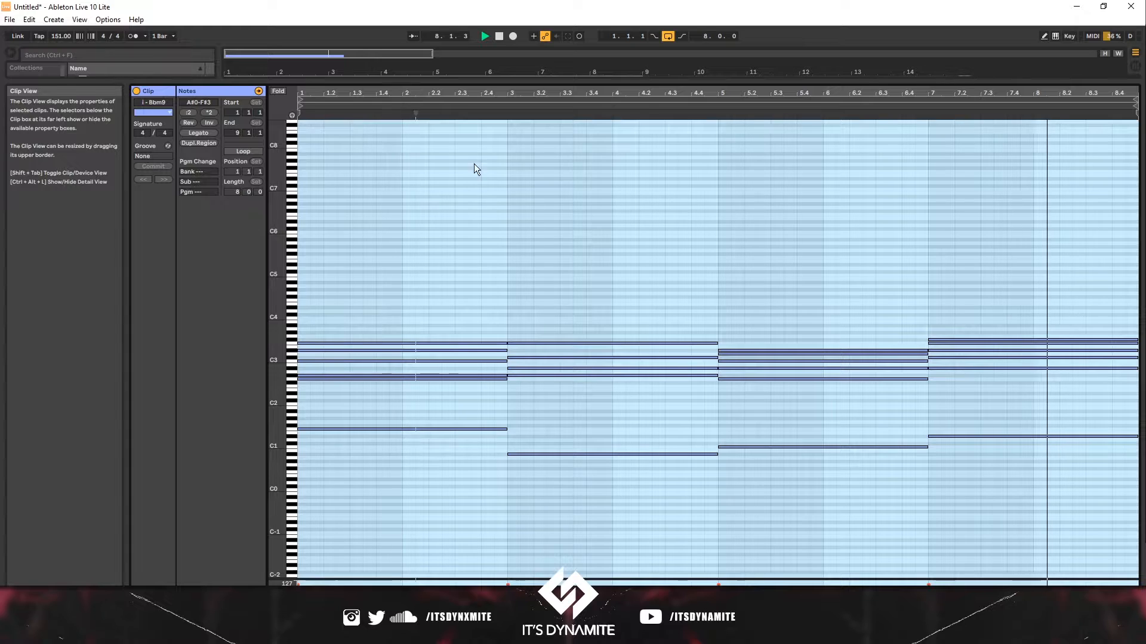
- Shorten all notes in the clip to short stabs just under one beat long
key("ctrl+a")
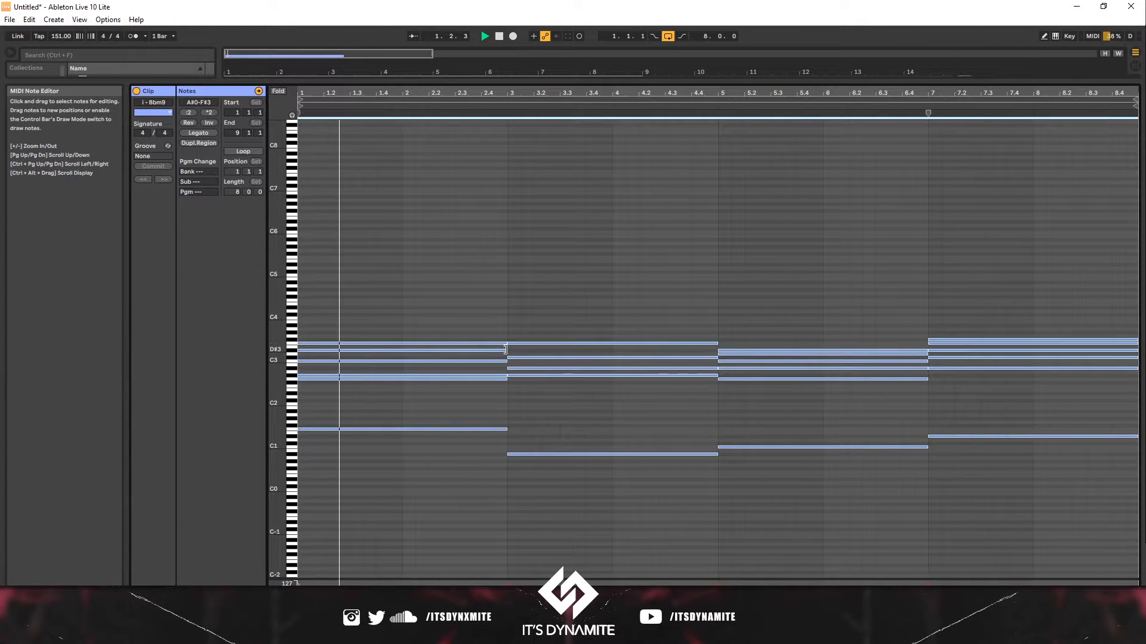
key("space")
left_click_drag(504, 349, 324, 355)
key("space")
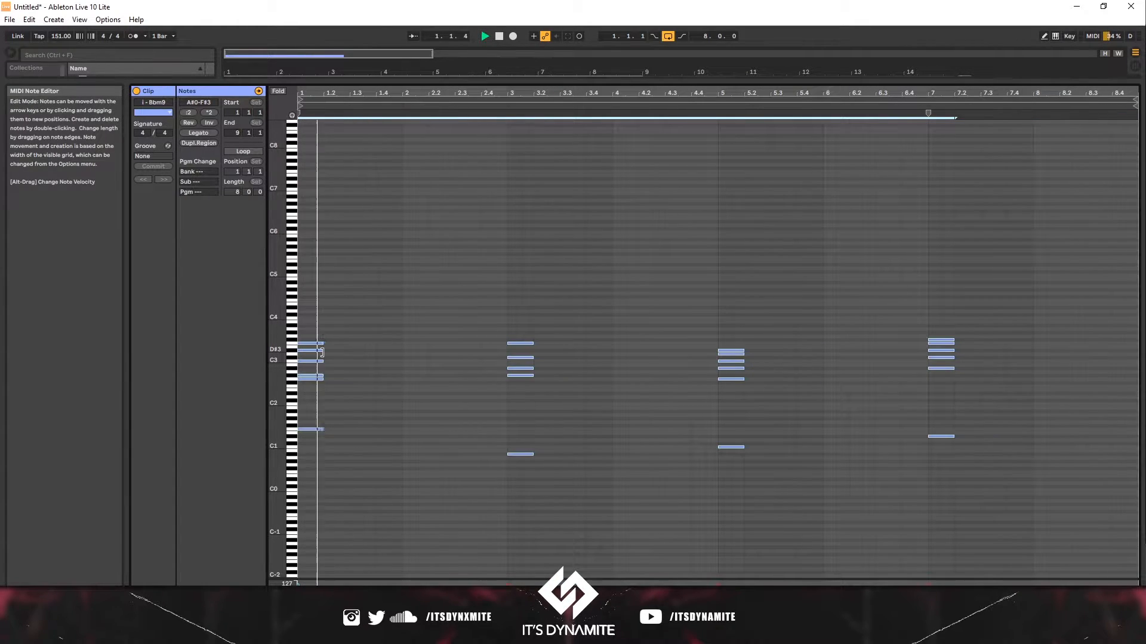
- Audition the notes of the first chord by selecting them and their piano keys
left_click(335, 443)
key("space")
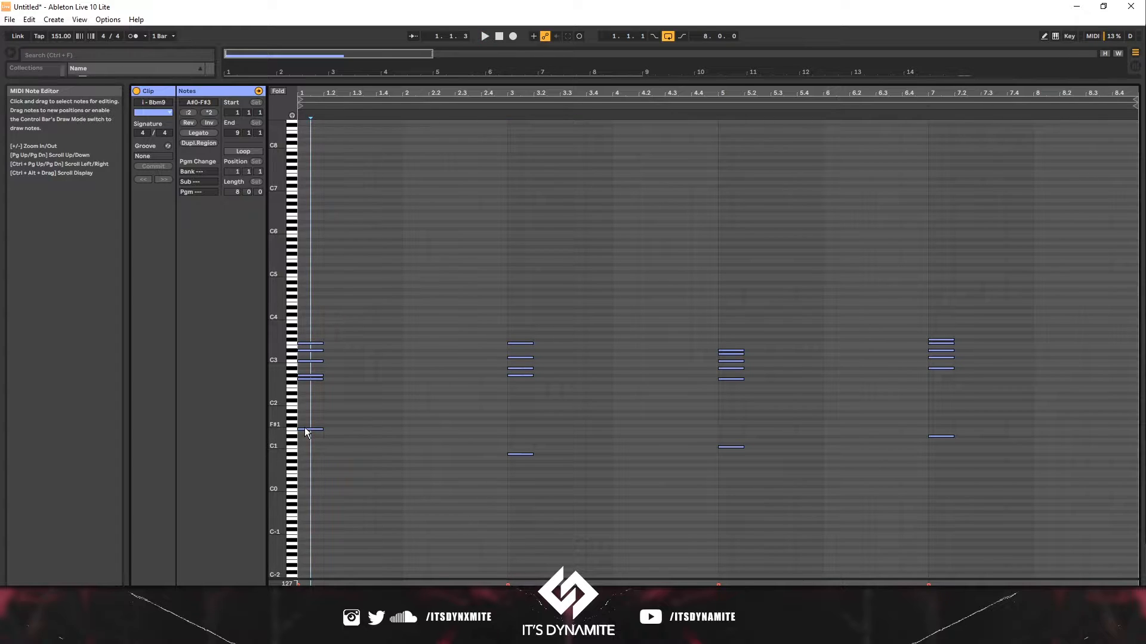
left_click(306, 429)
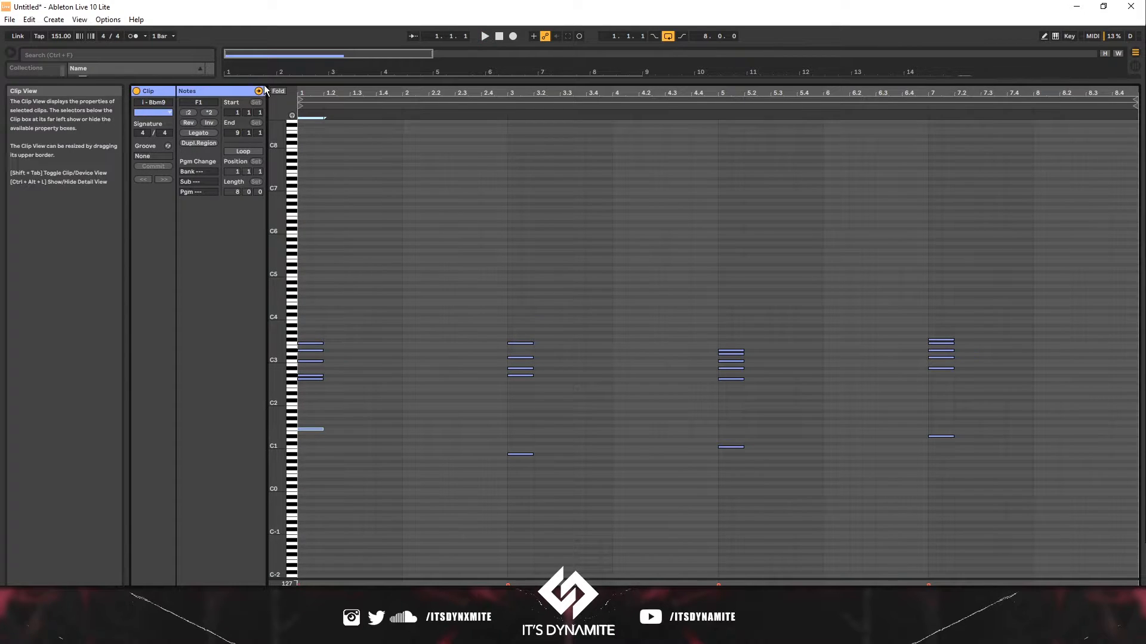
left_click_drag(387, 519, 295, 364)
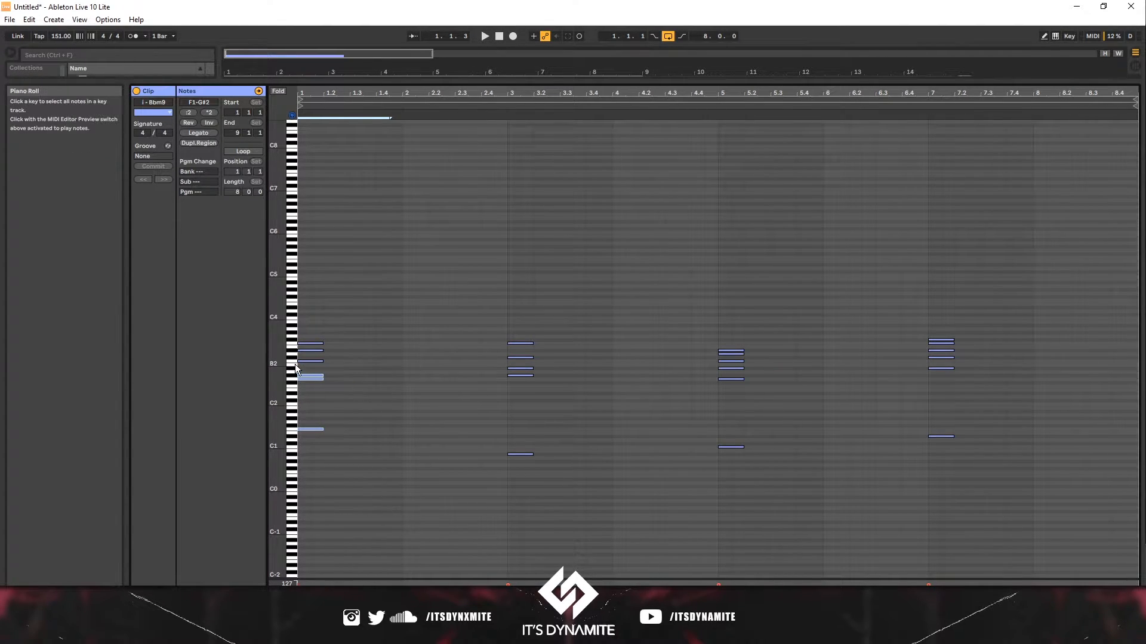
left_click(296, 364)
left_click(293, 376)
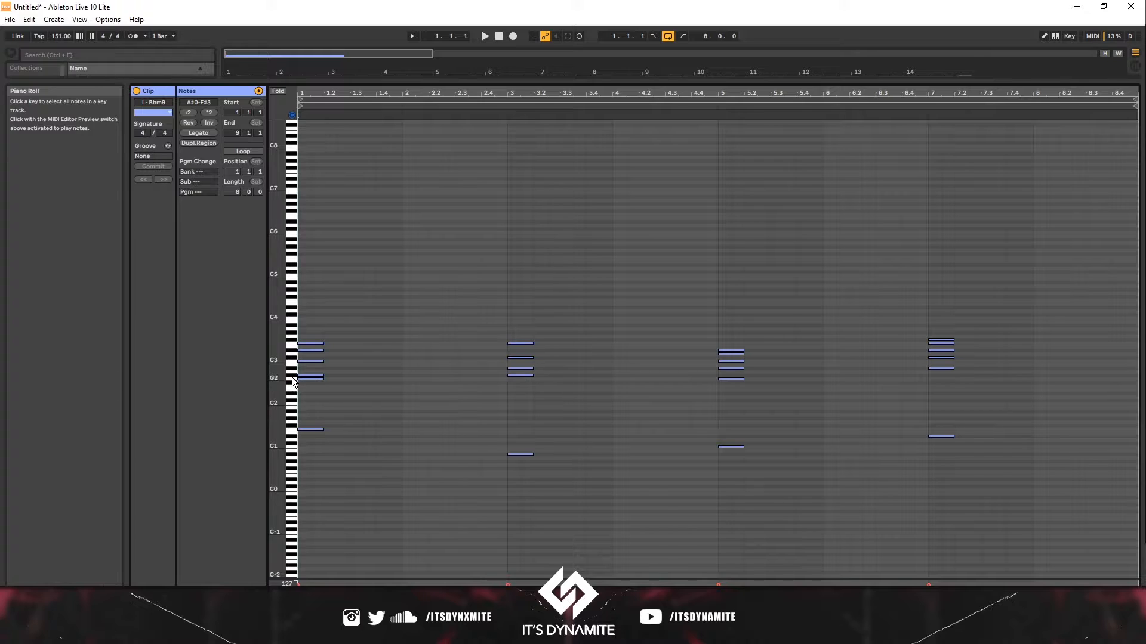
left_click(293, 379)
left_click(291, 386)
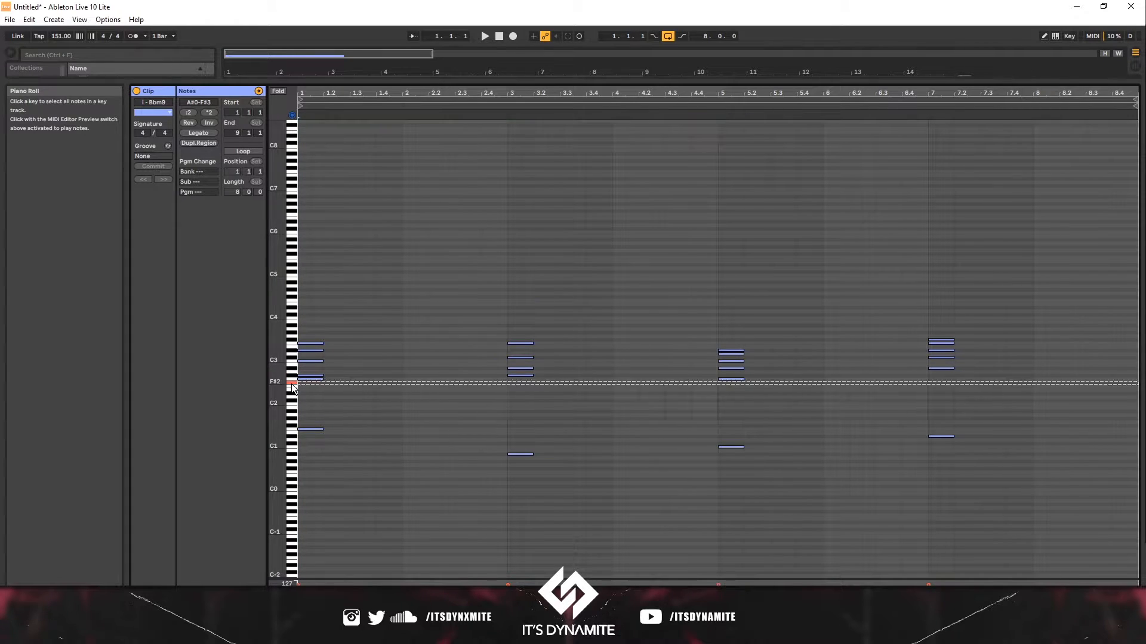
- Move the first bass note up an octave and delete the other notes of the first chord
left_click_drag(316, 453, 312, 408)
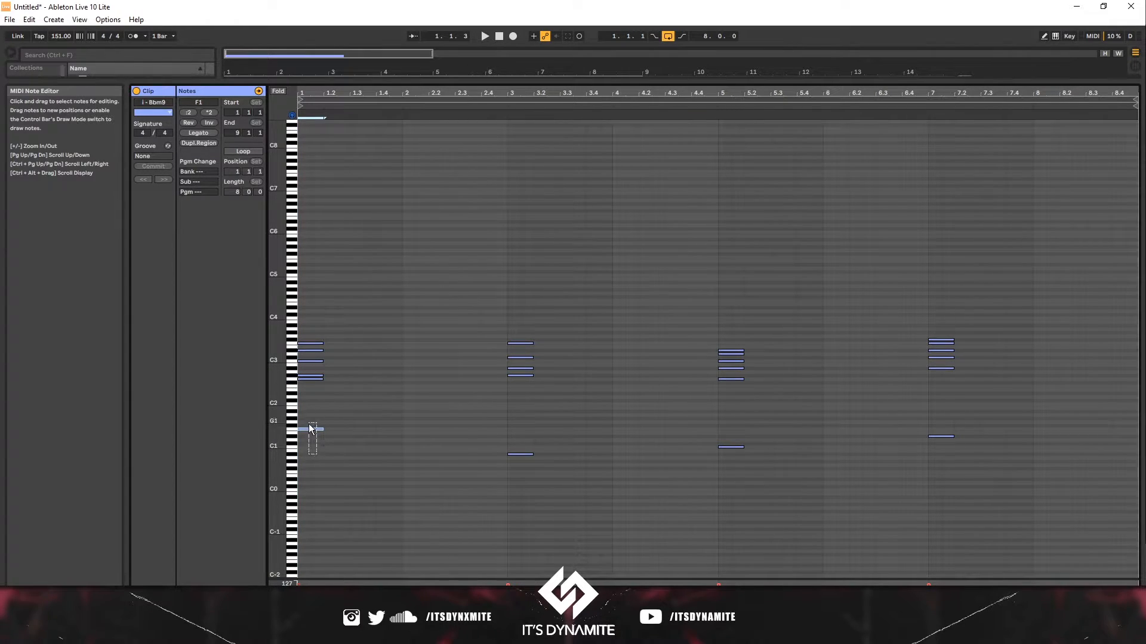
key("shift+Up")
left_click_drag(339, 383, 299, 337)
key("Delete")
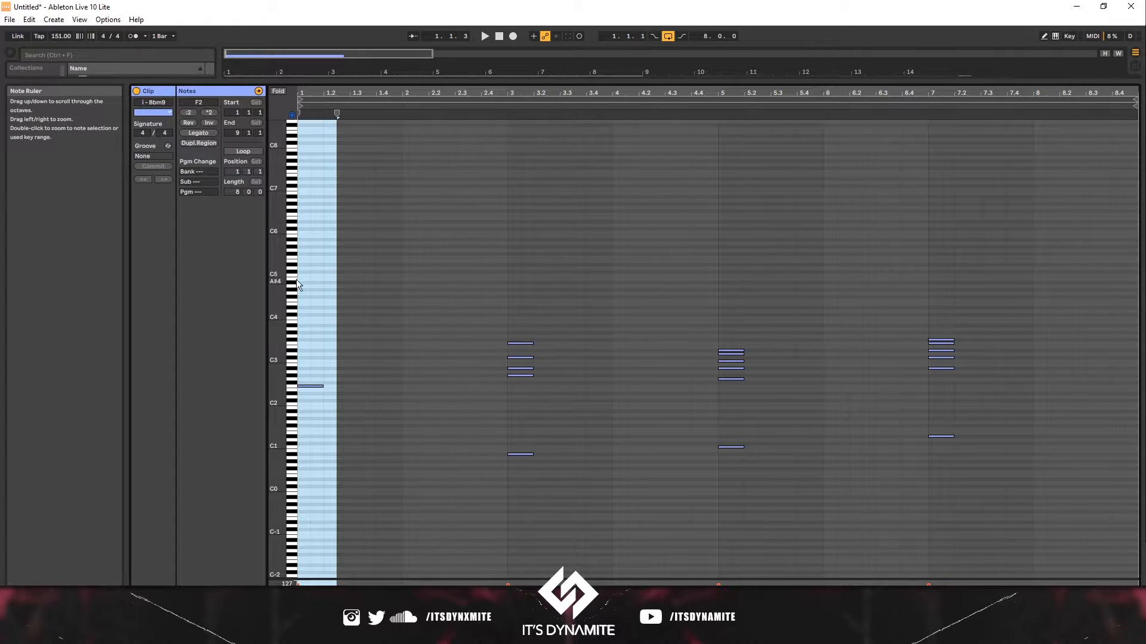
- Delete the upper chord notes in the remaining three chords, keeping only their bass notes
left_click(300, 129)
key("space")
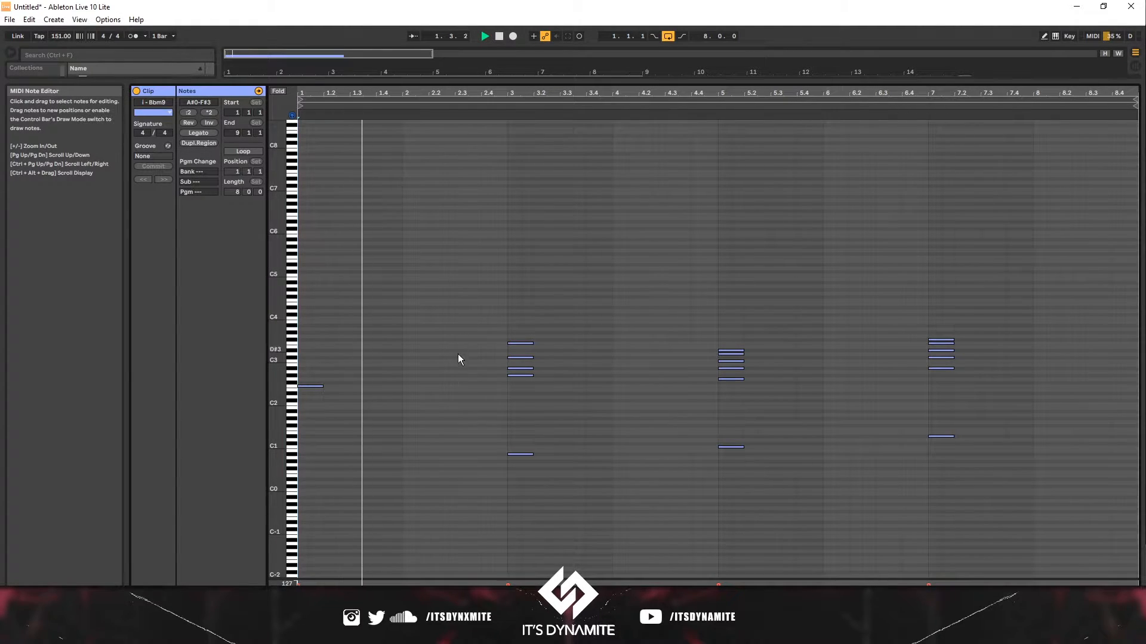
left_click(511, 384)
key("space")
left_click_drag(485, 266, 455, 484)
key("Delete")
- Raise the three remaining bass notes by two octaves
key("shift+Up")
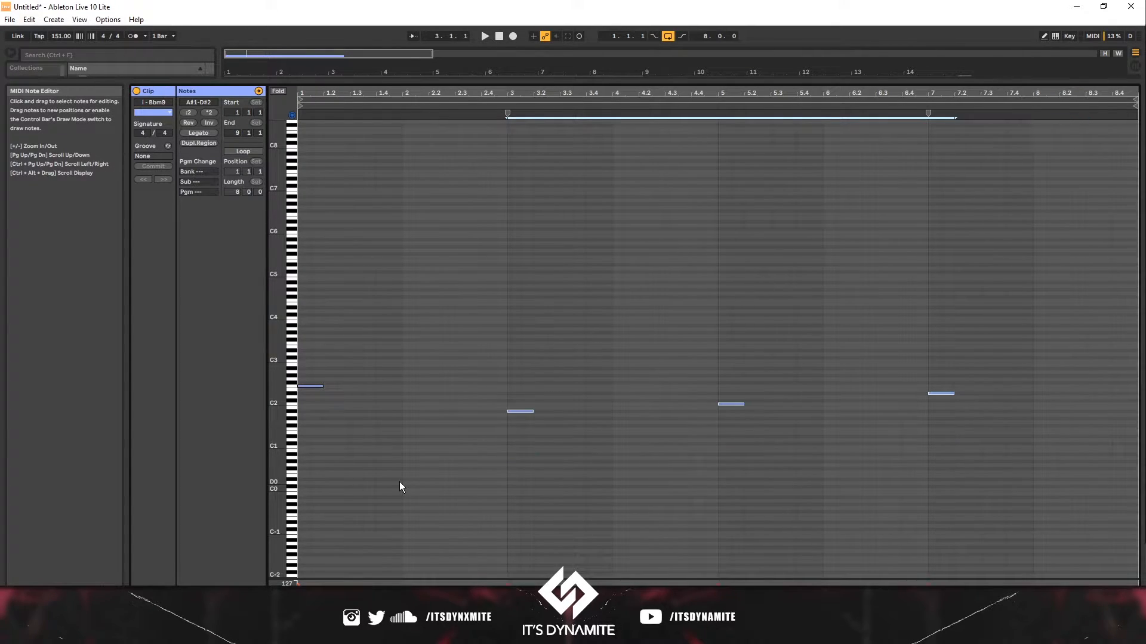
key("space")
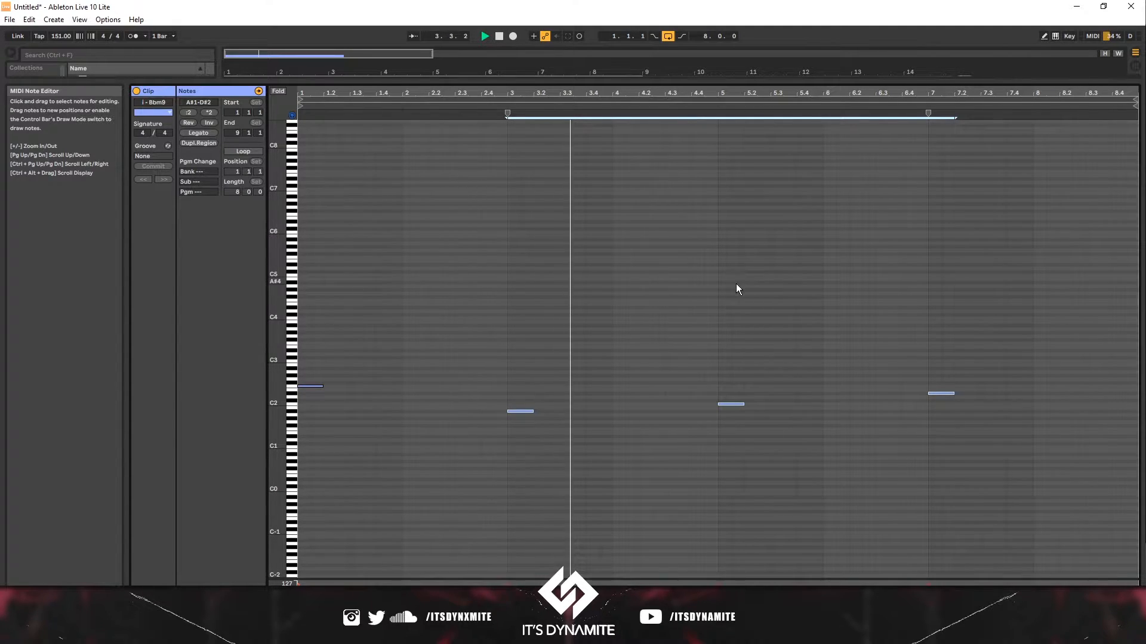
key("shift+Up")
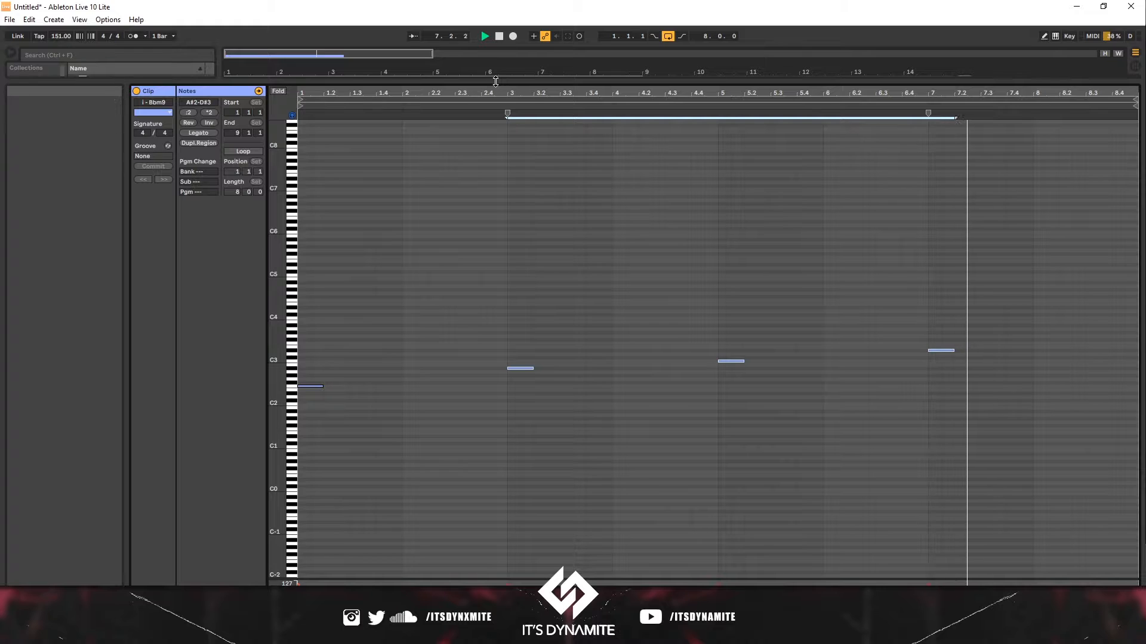
- Unsolo the Vocosyn track and raise its volume to 6.0 dB
left_click_drag(496, 84, 504, 521)
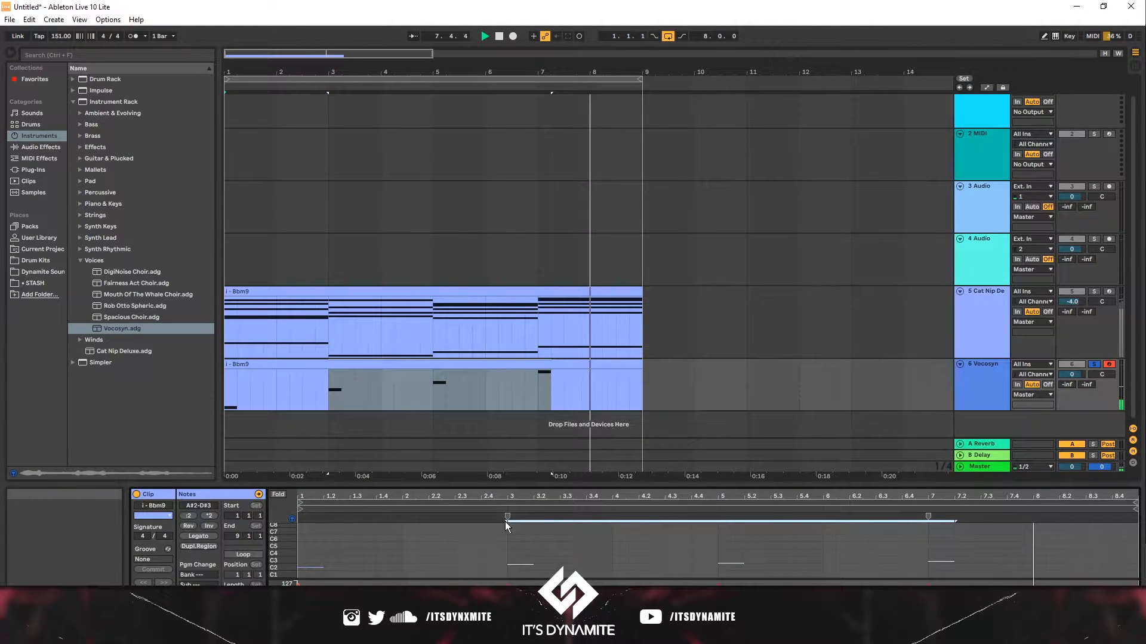
left_click(1092, 365)
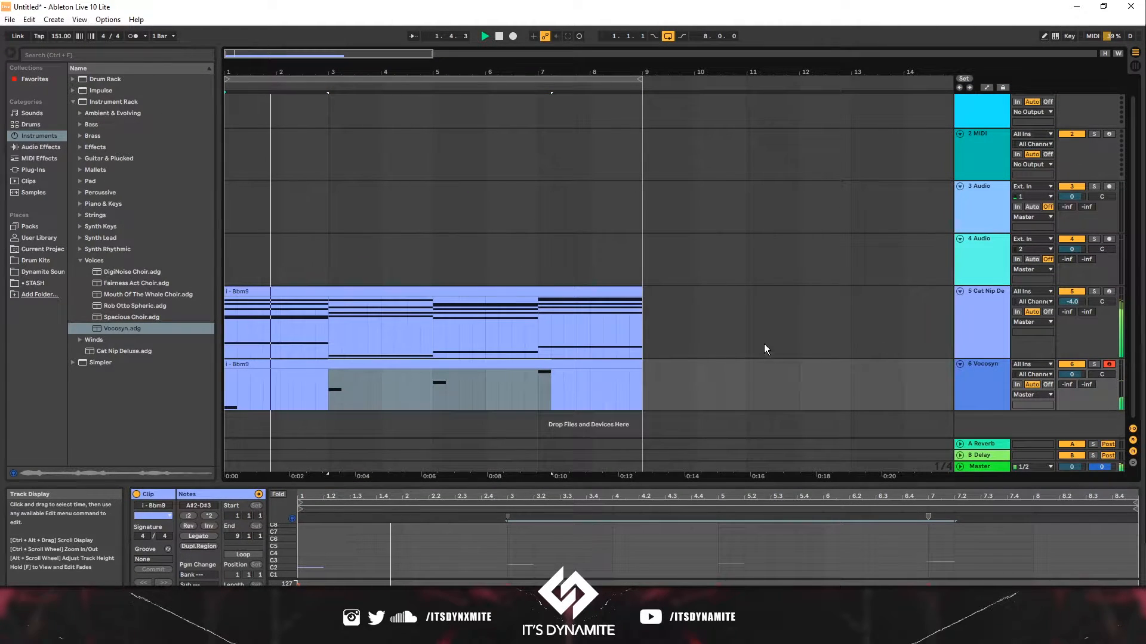
left_click_drag(1114, 387, 1114, 367)
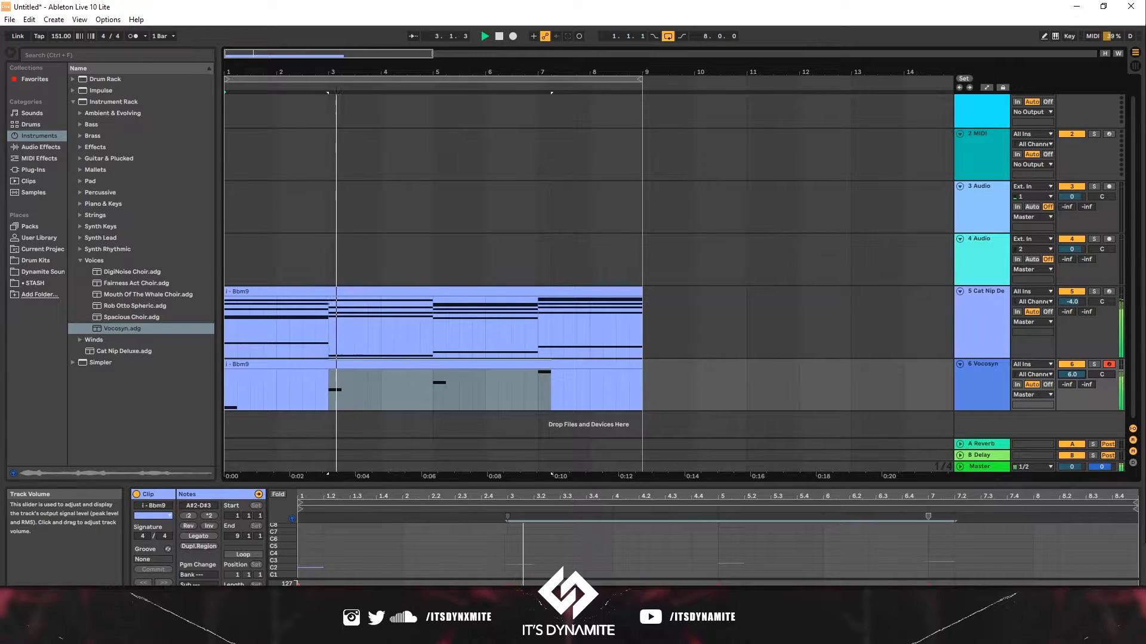
- Freeze the Vocosyn track and flatten it into an audio clip
left_click(617, 365)
key("space")
right_click(617, 365)
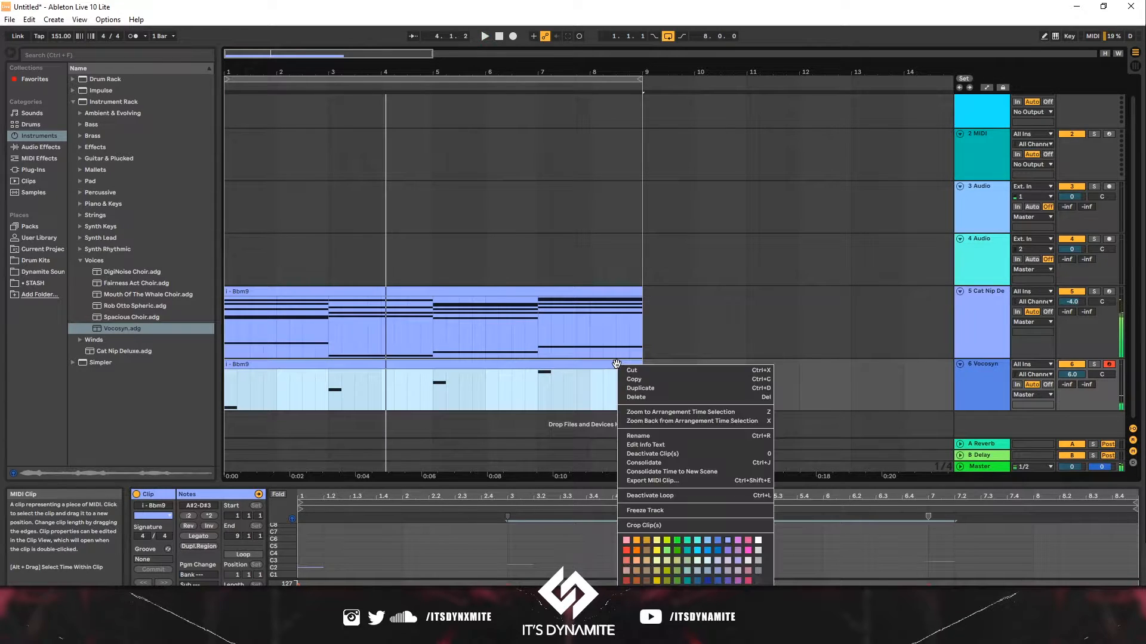
left_click(662, 511)
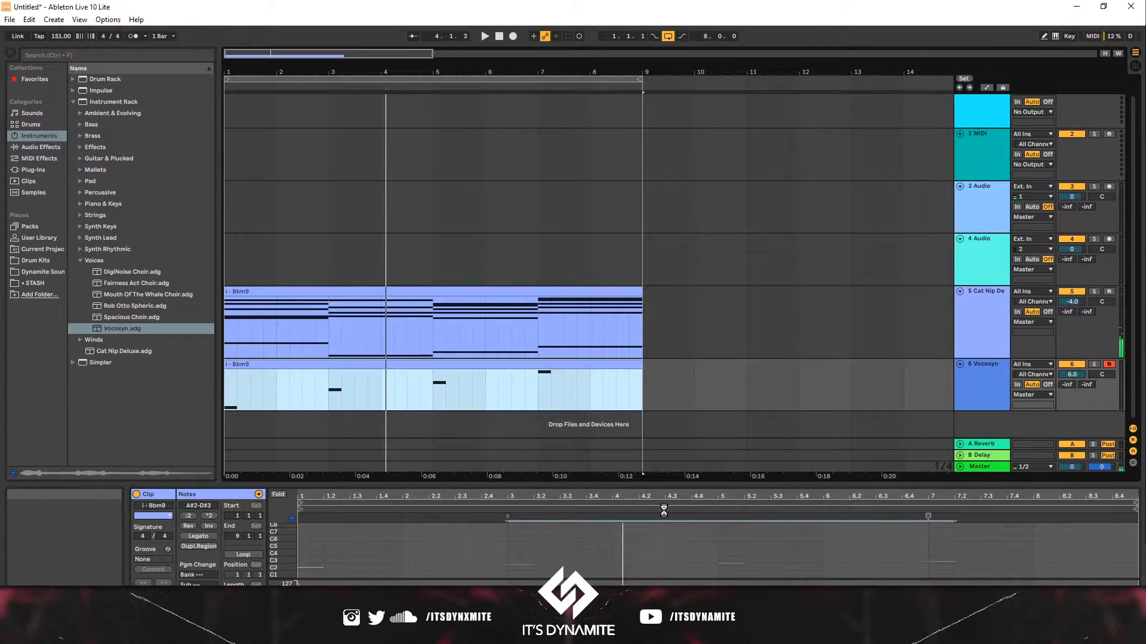
right_click(517, 364)
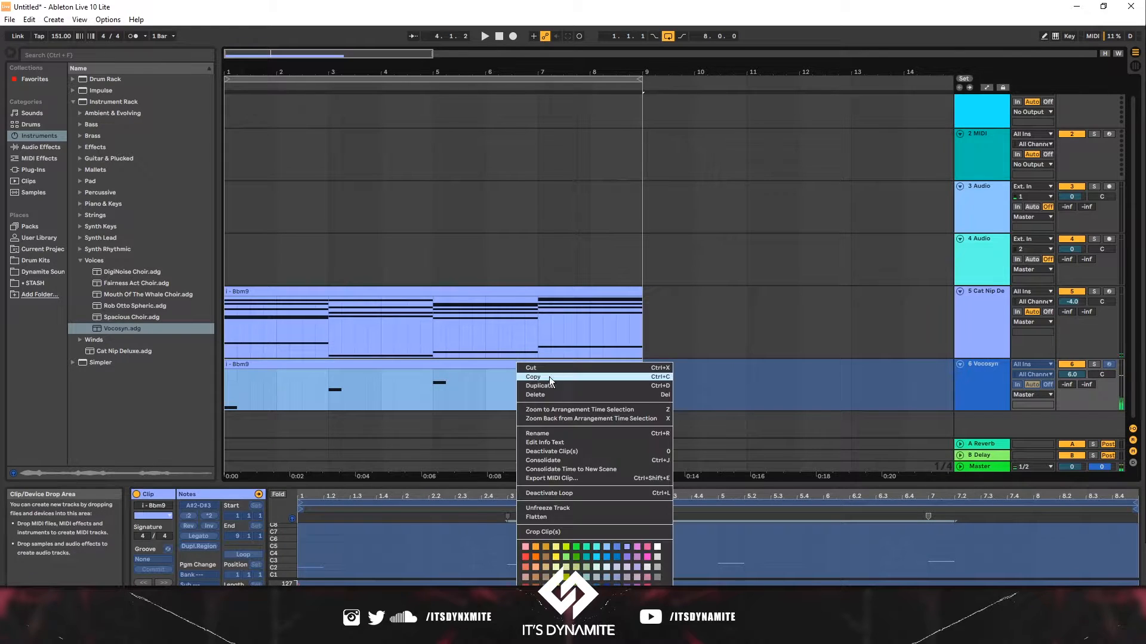
left_click(579, 518)
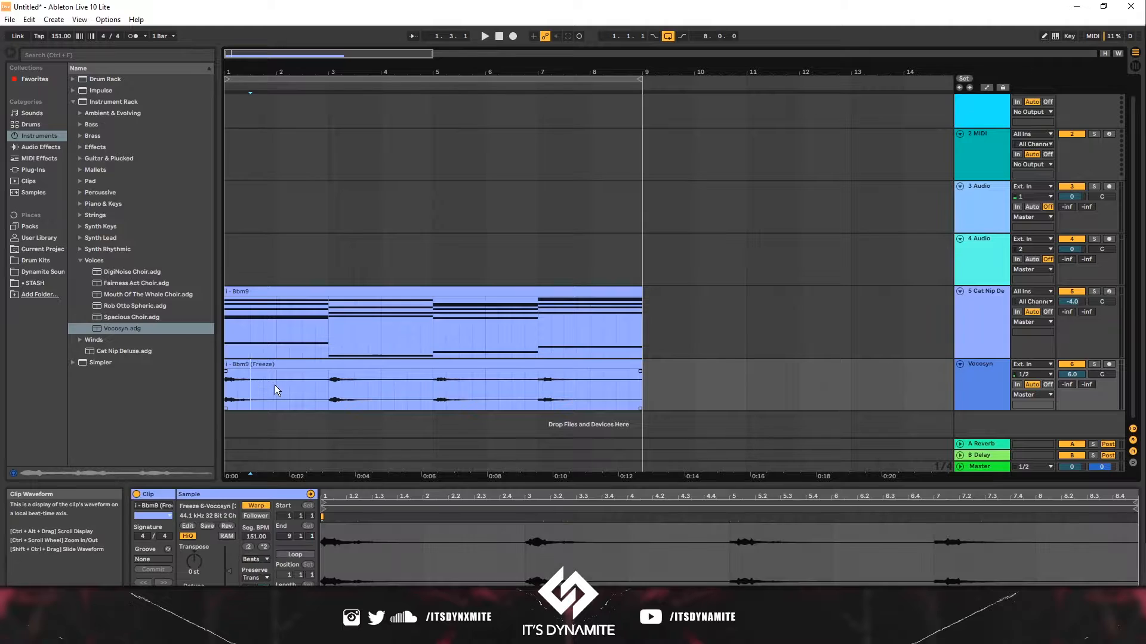
- Split the flattened audio at the start and trim the first piece down to a short one-beat slice
key("ctrl+e")
left_click_drag(277, 373, 228, 373)
key("space")
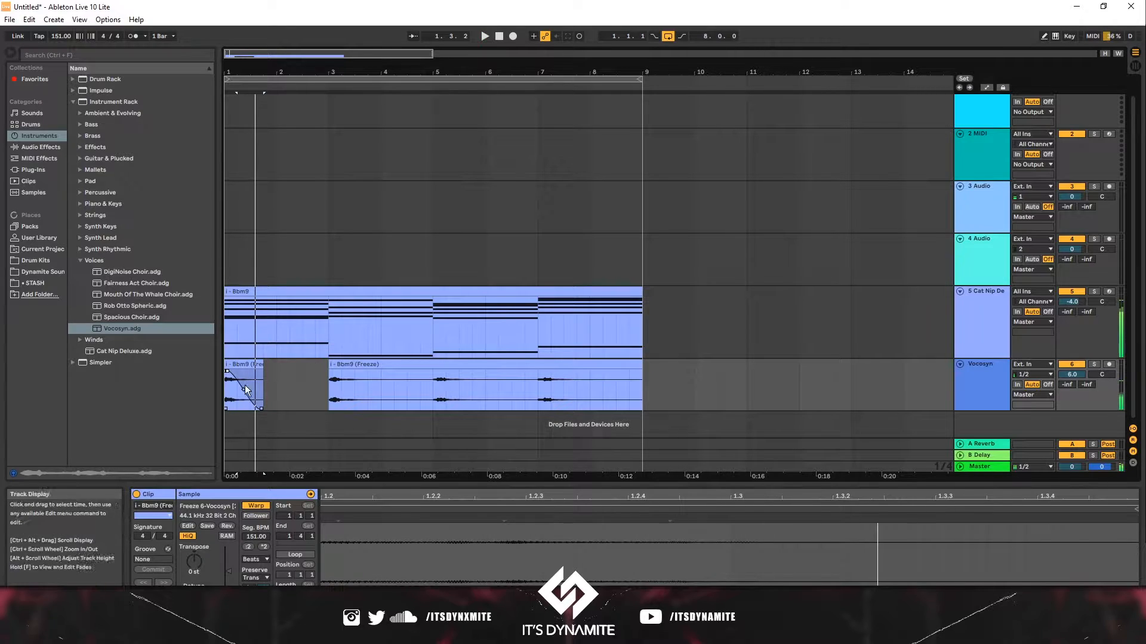
key("space")
key("space")
left_click_drag(262, 365, 237, 366)
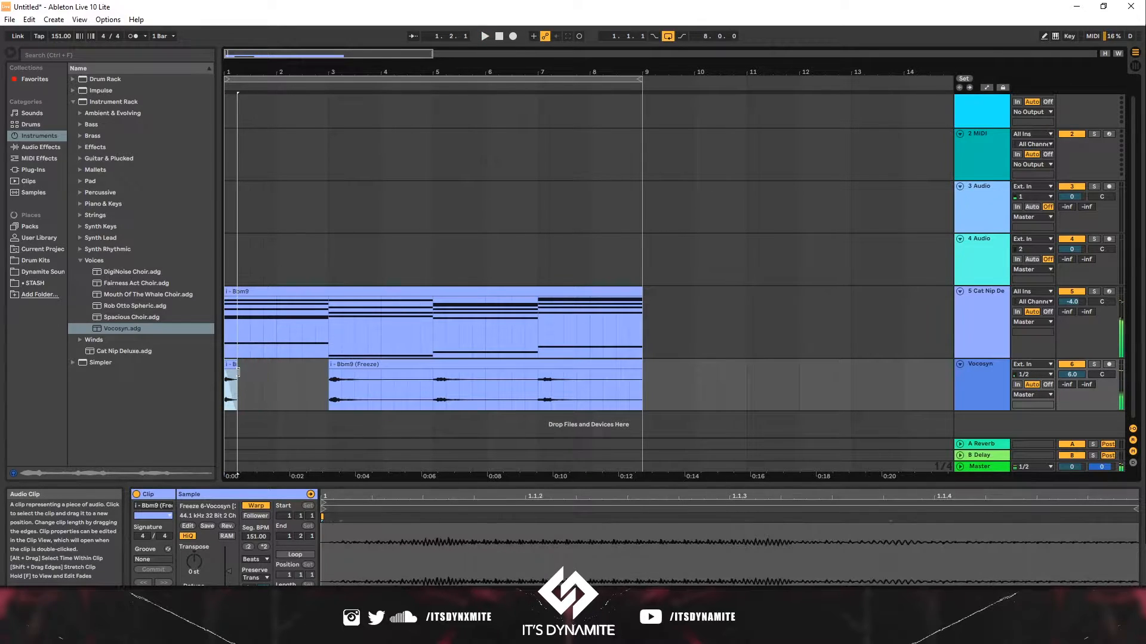
- Duplicate the short slice repeatedly across the first chord's bars
key("ctrl+d")
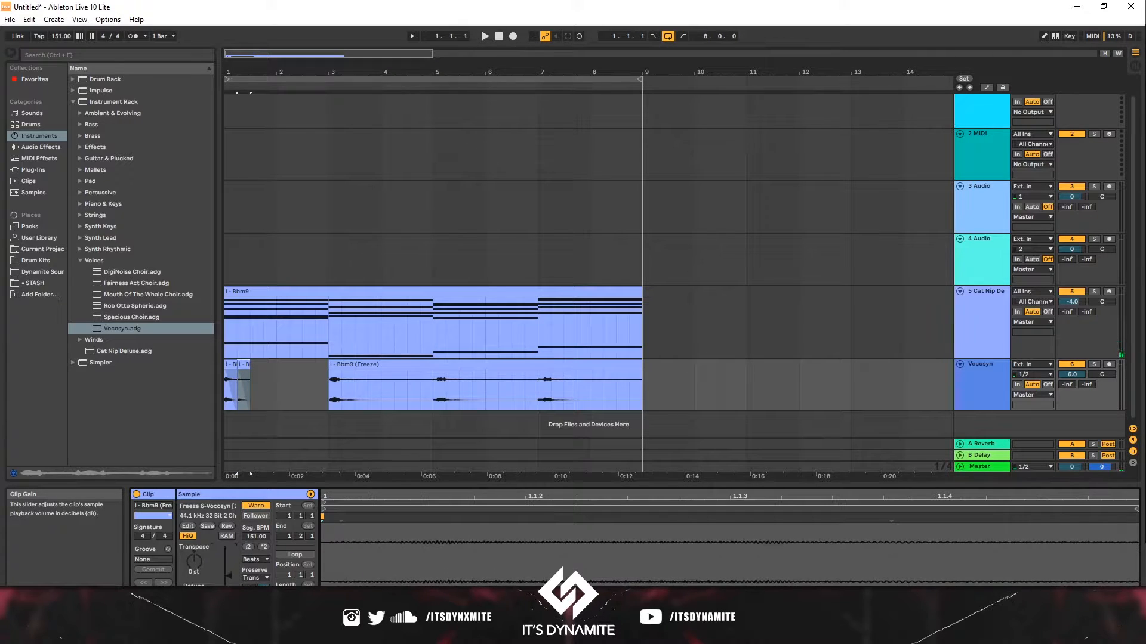
left_click_drag(257, 391, 188, 392)
key("space")
key("ctrl+d")
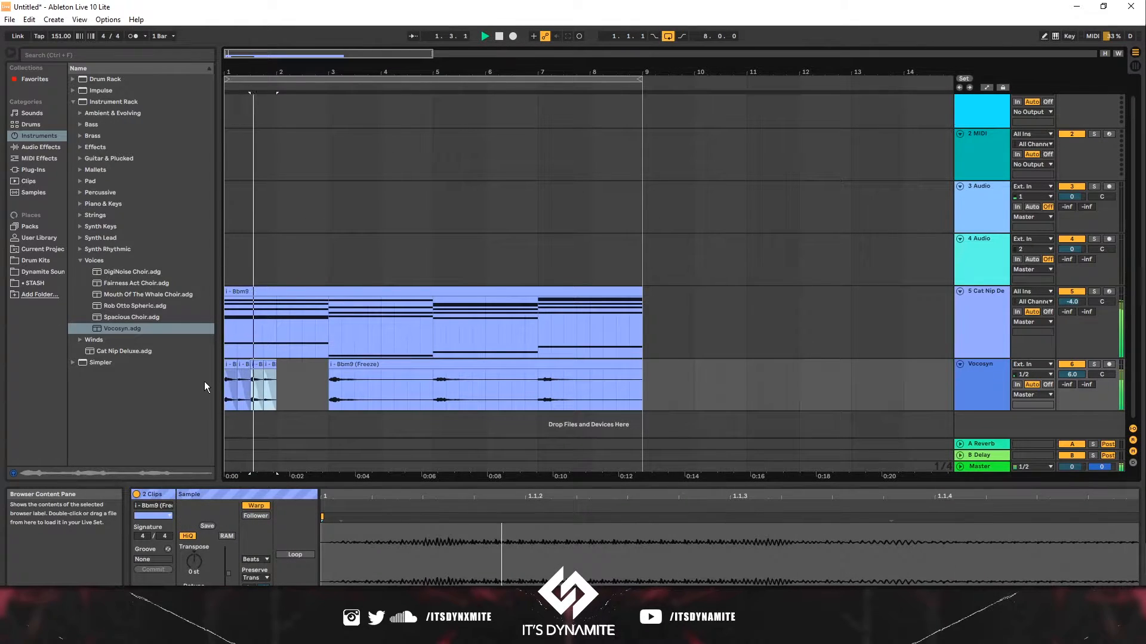
key("ctrl+d")
key("ctrl+d")
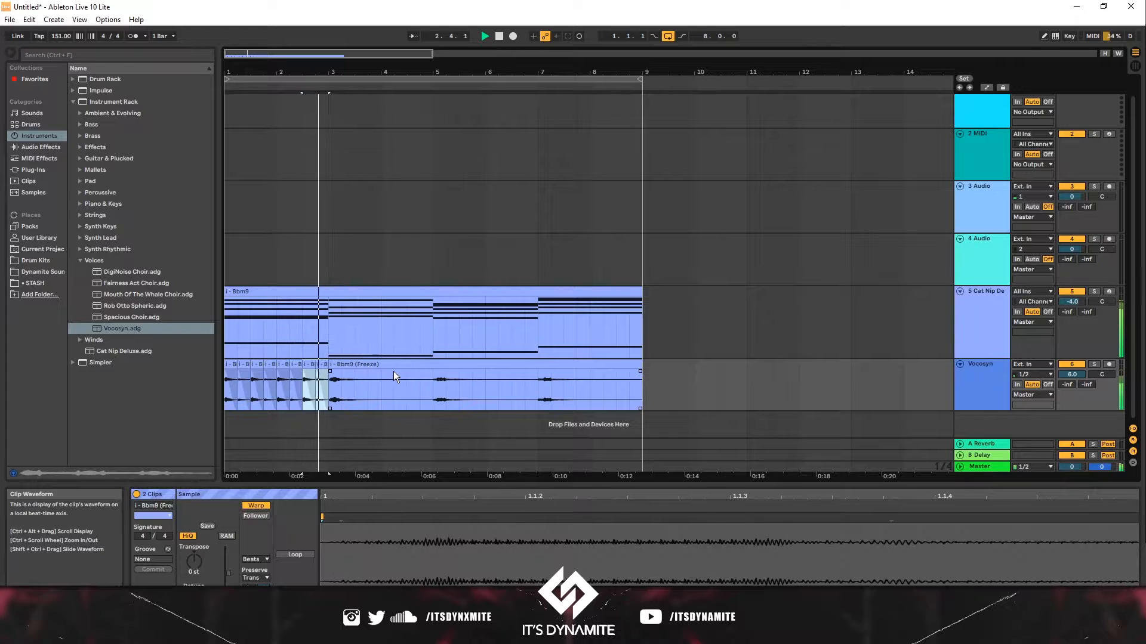
- Delete the remaining sustained audio of the first chord after the duplicated slices
key("space")
left_click_drag(346, 384, 438, 389)
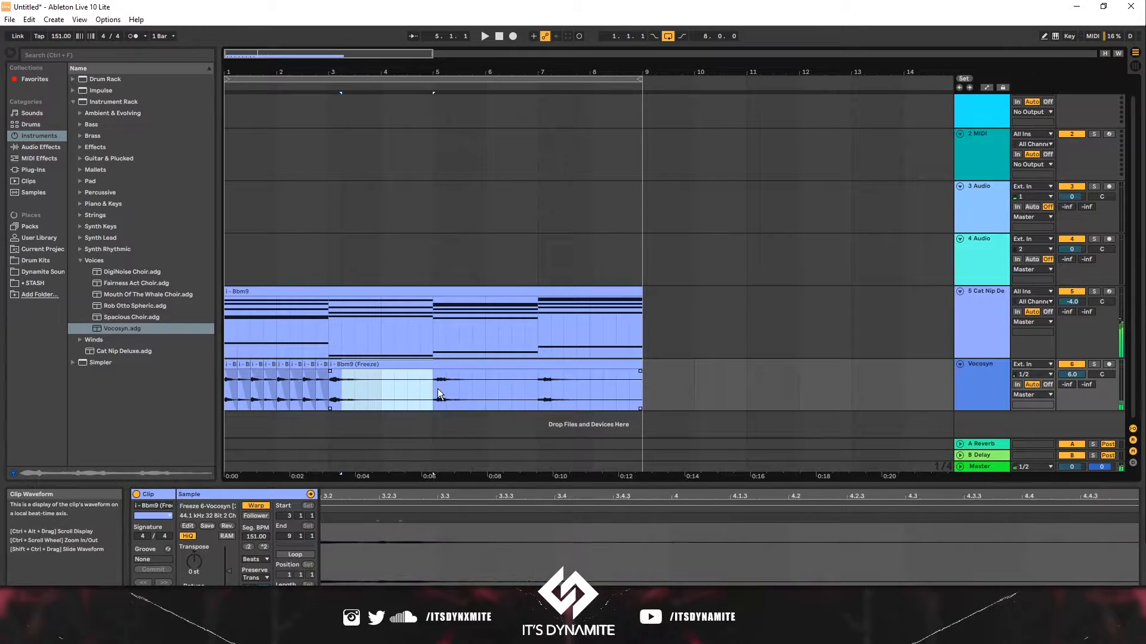
key("Delete")
left_click(338, 369)
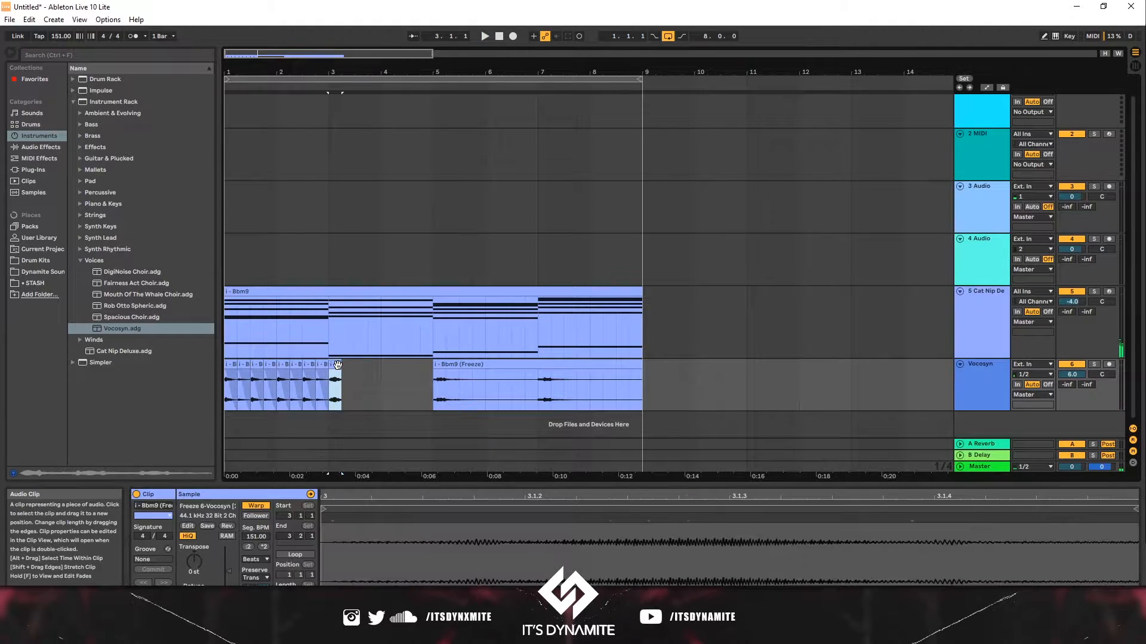
- Add a fade-out to the last short slice of the first chord
scroll(338, 371, "up", 8)
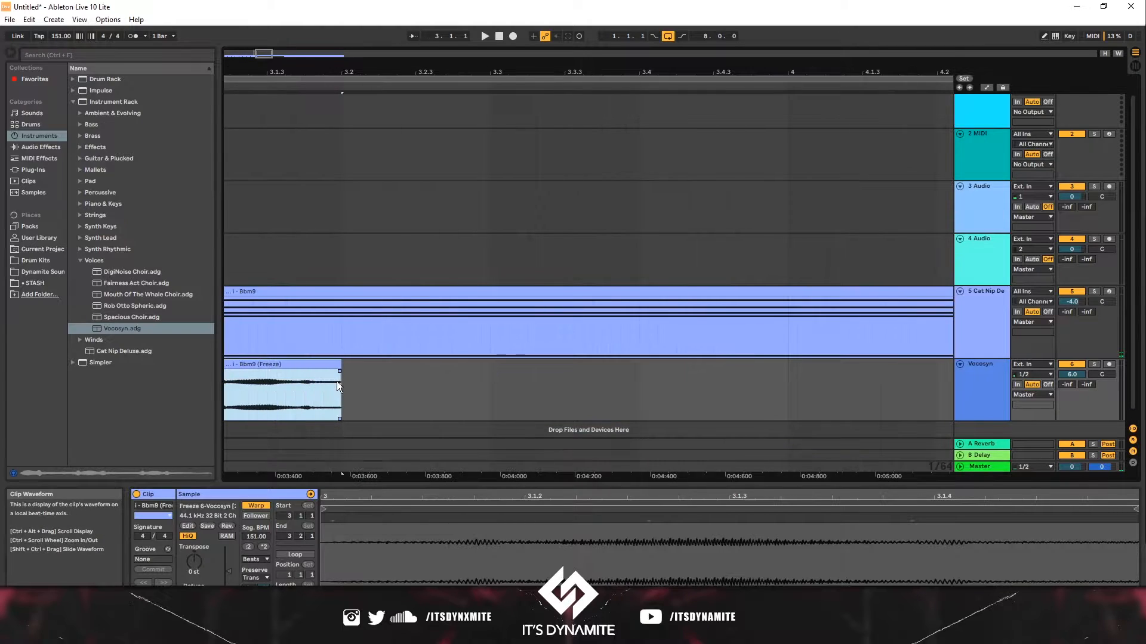
scroll(343, 379, "left", 3)
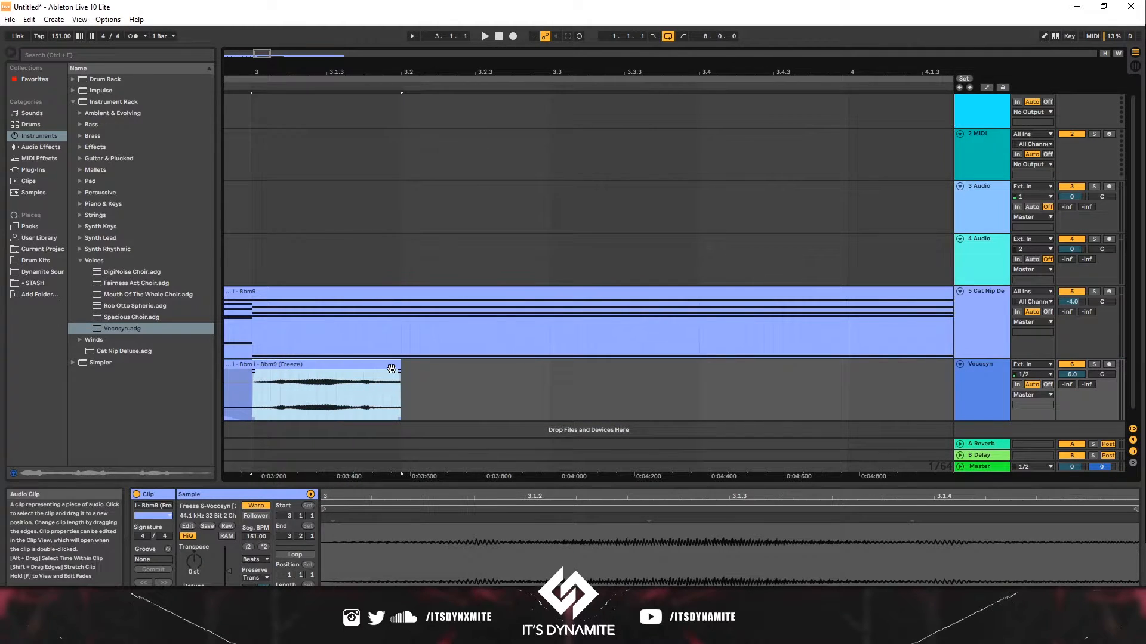
left_click_drag(399, 371, 257, 377)
scroll(382, 401, "down", 4)
scroll(381, 393, "up", 3)
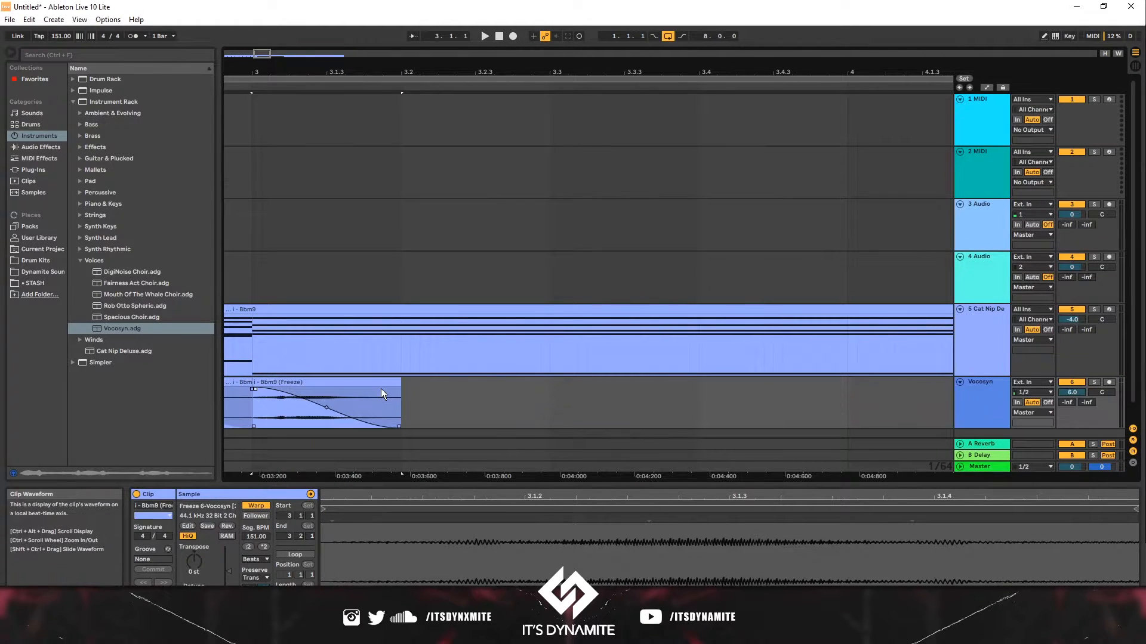
scroll(380, 389, "down", 10)
scroll(380, 389, "up", 8)
scroll(288, 410, "left", 10)
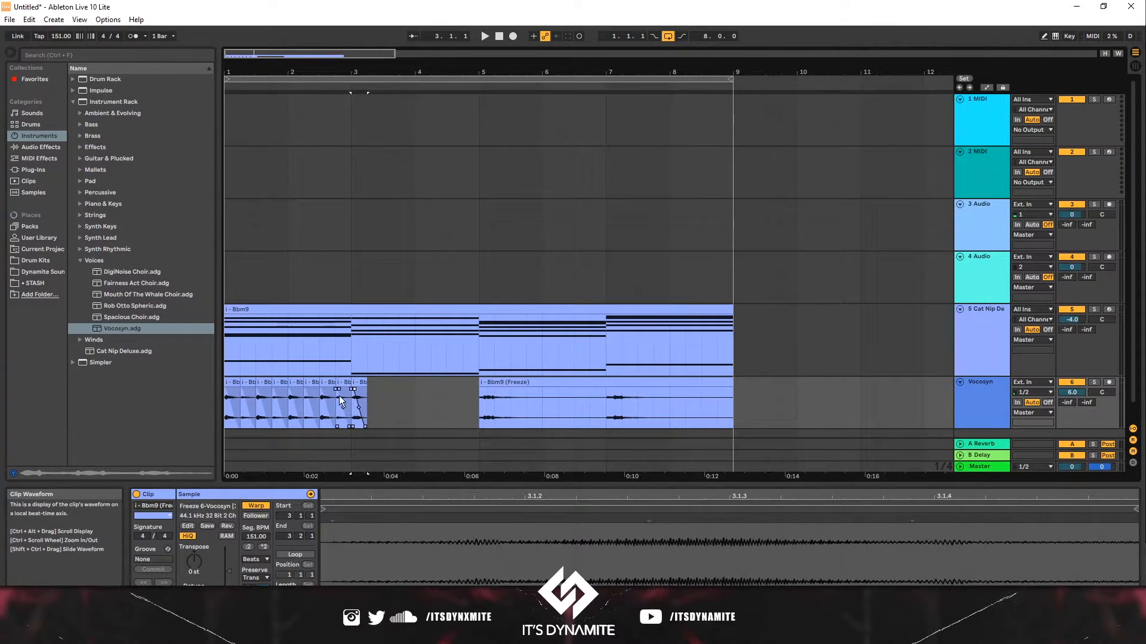
- Duplicate the faded slice to fill the second chord up to bar 5
left_click(362, 393)
key("ctrl+d")
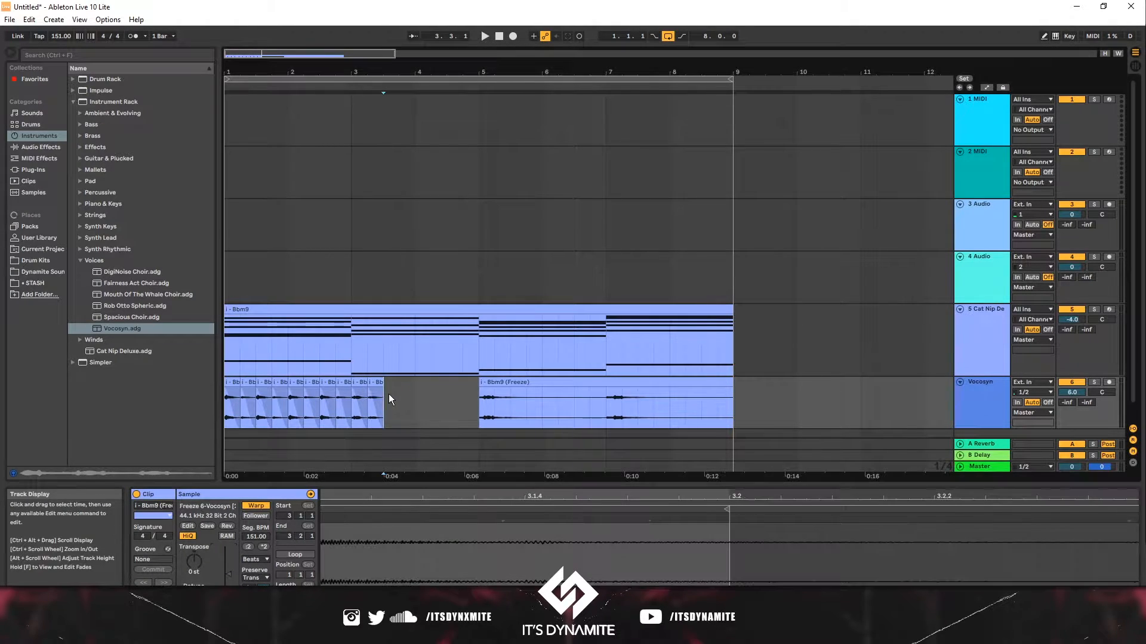
left_click(360, 397, "shift")
key("ctrl+d")
key("ctrl+d")
key("ctrl+d")
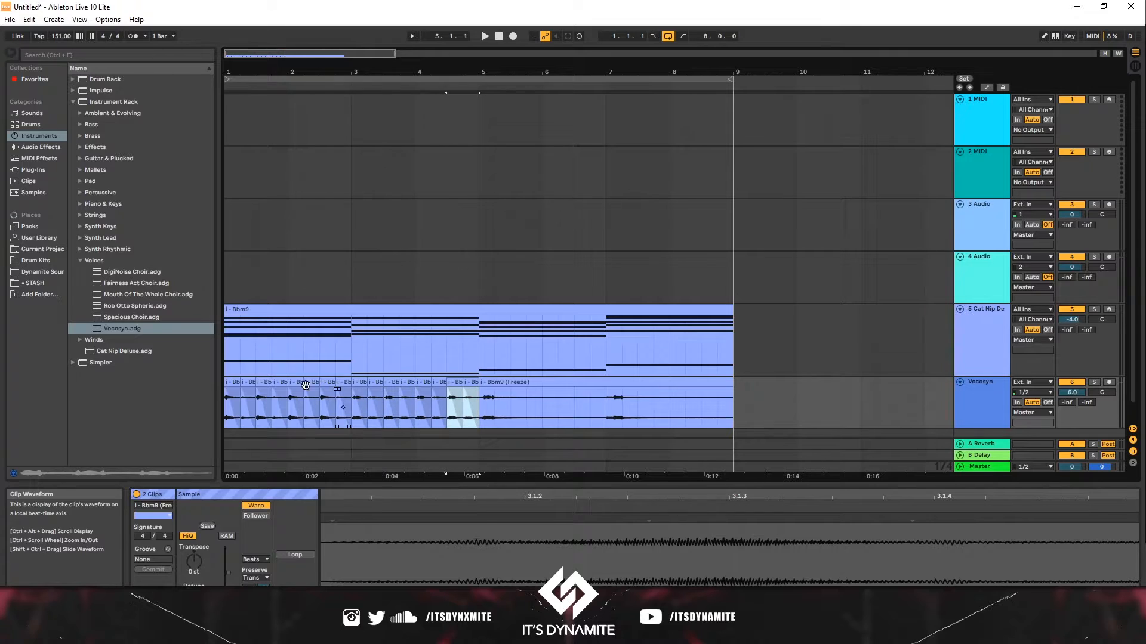
- Delete the sustained audio of the third chord between bars 5 and 7
left_click(235, 408)
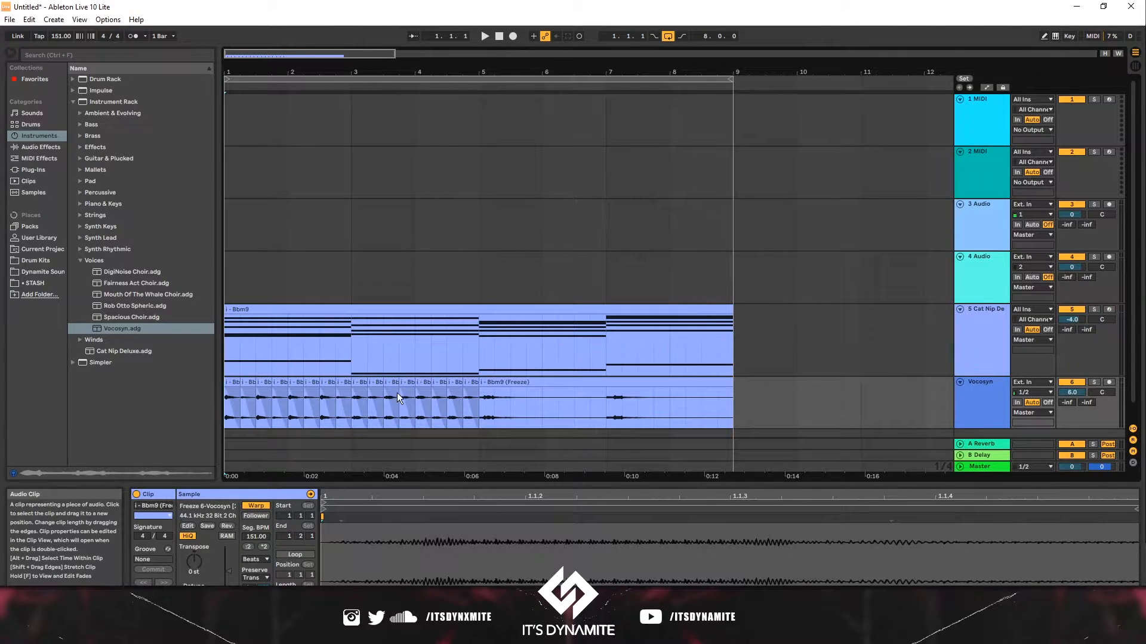
key("space")
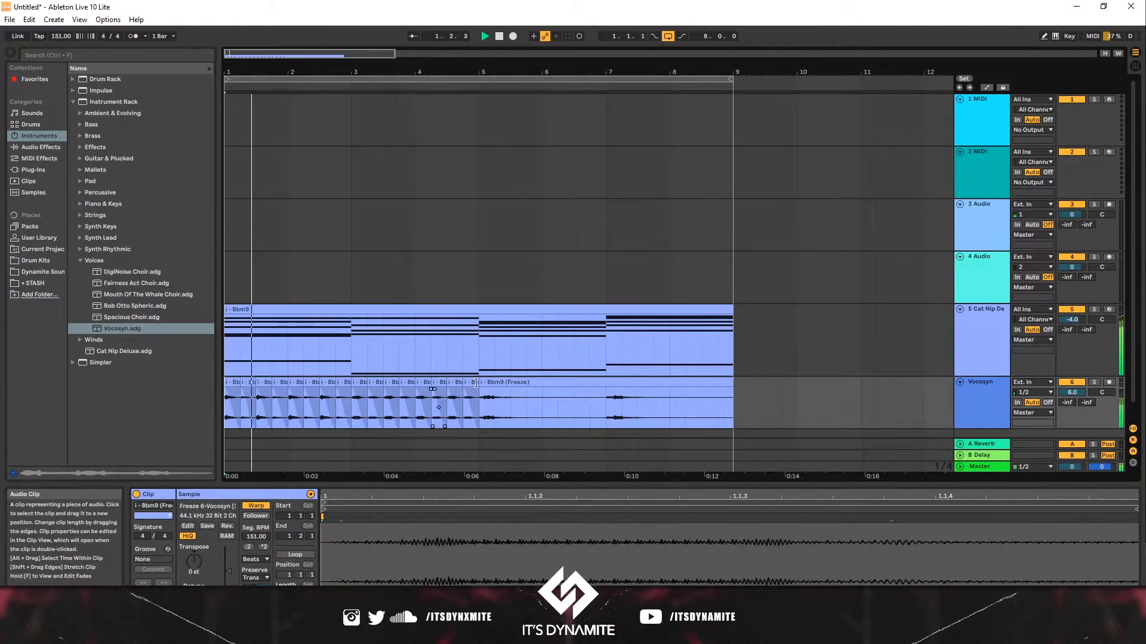
left_click_drag(496, 402, 604, 409)
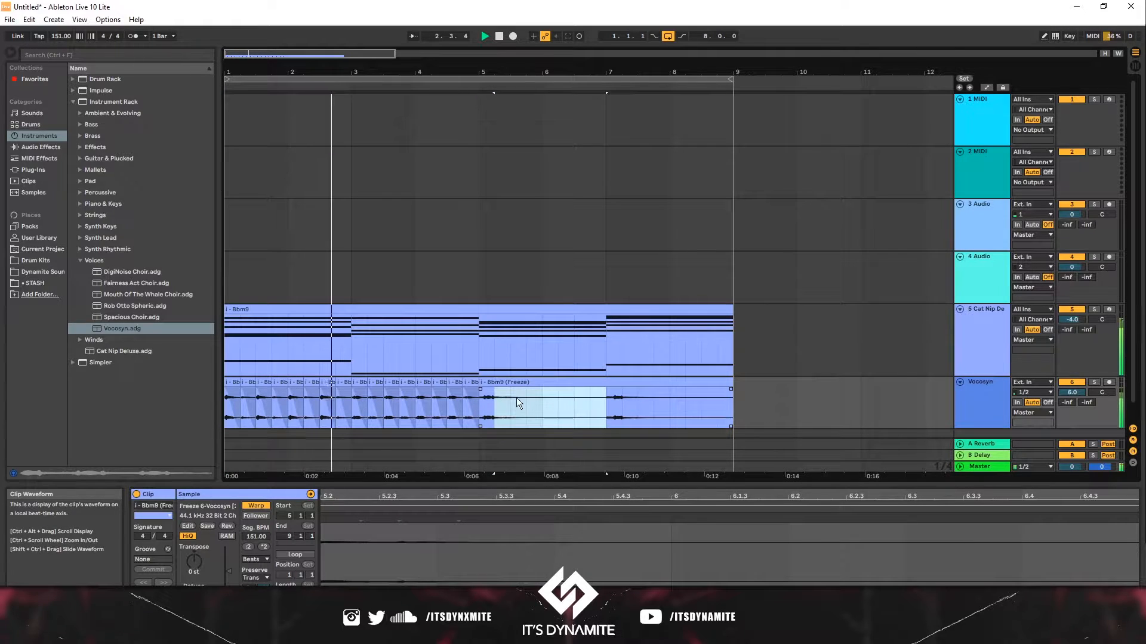
key("Delete")
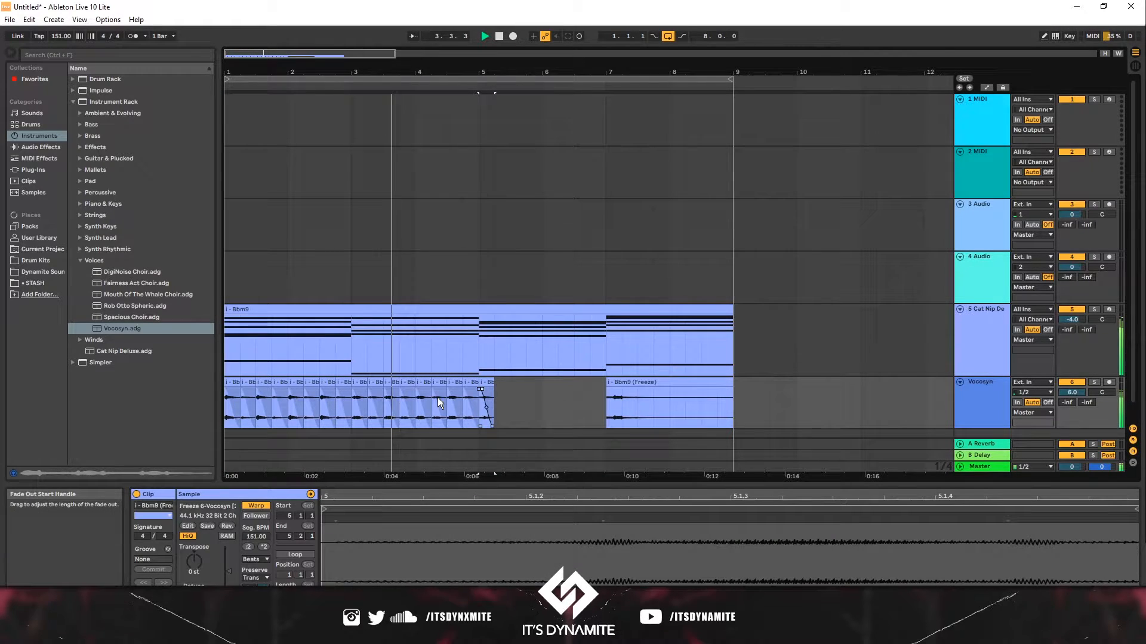
- Duplicate the slices to fill the gap up to bar 7
left_click(486, 383)
key("ctrl+d")
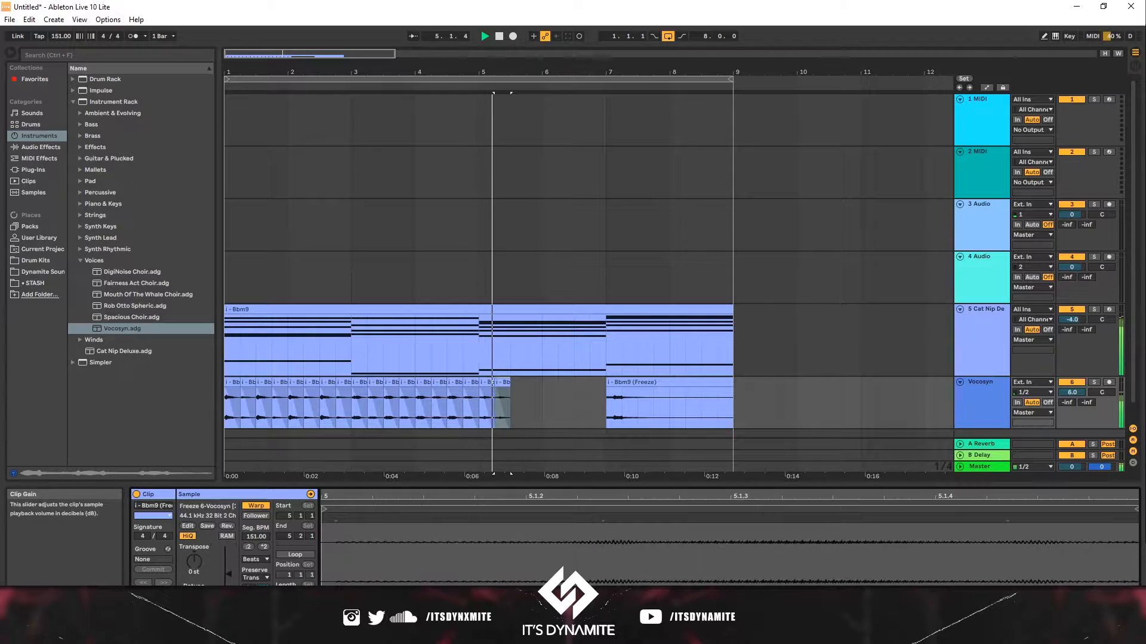
left_click(511, 396)
left_click_drag(510, 396, 486, 402)
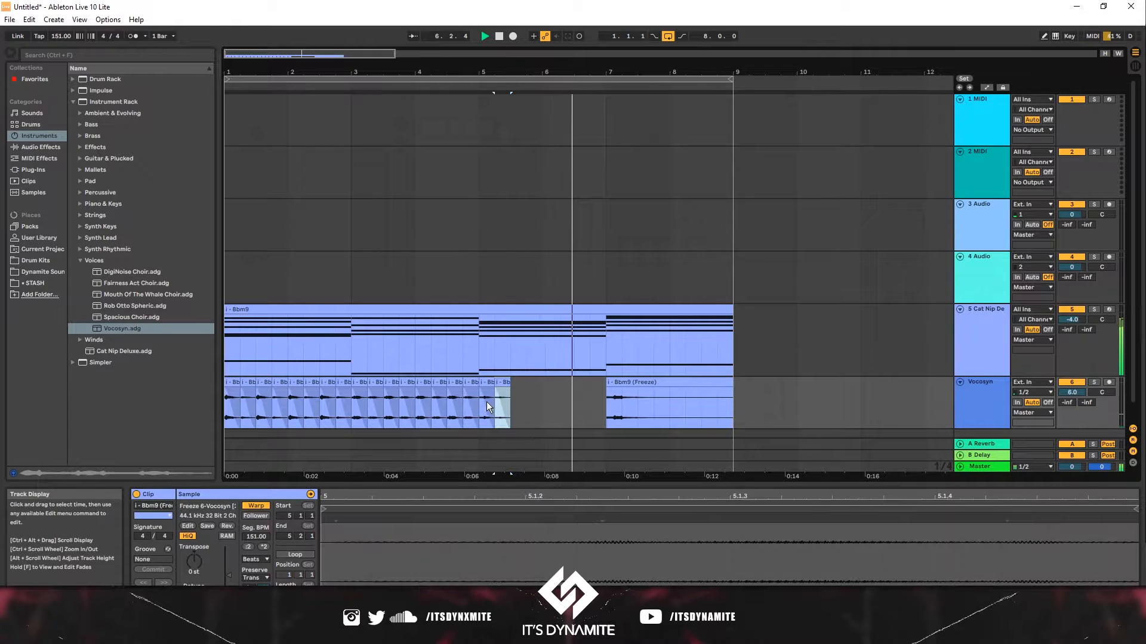
key("ctrl+d")
key("ctrl+d")
key("ctrl+d")
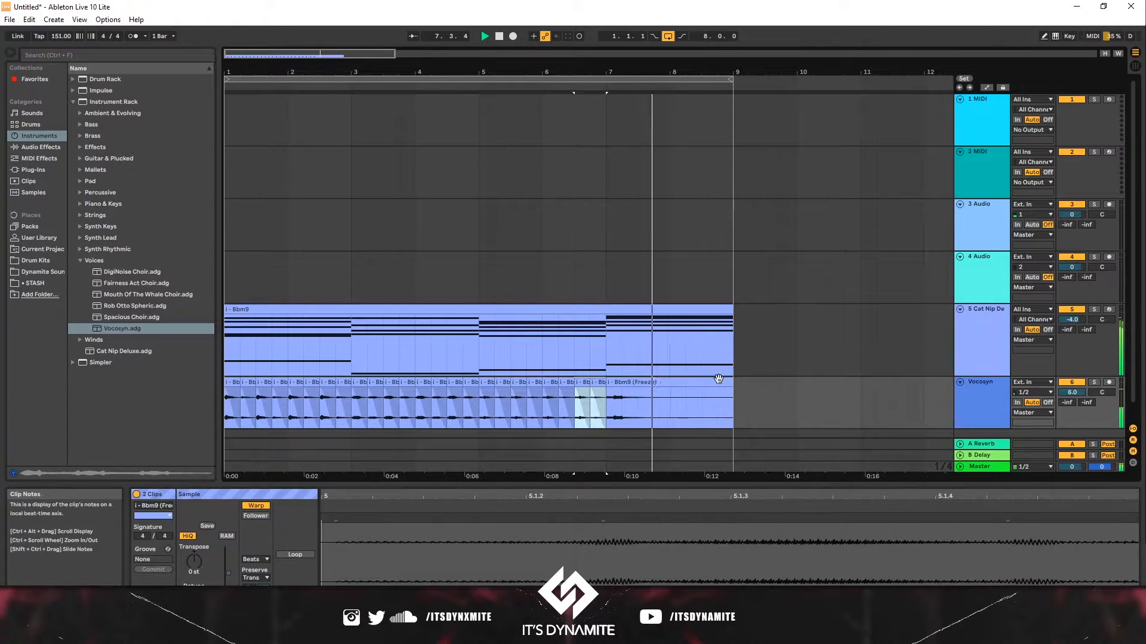
- Replace the last chord's audio with duplicated slices running up to bar 9
left_click_drag(732, 382, 613, 382)
key("ctrl+d")
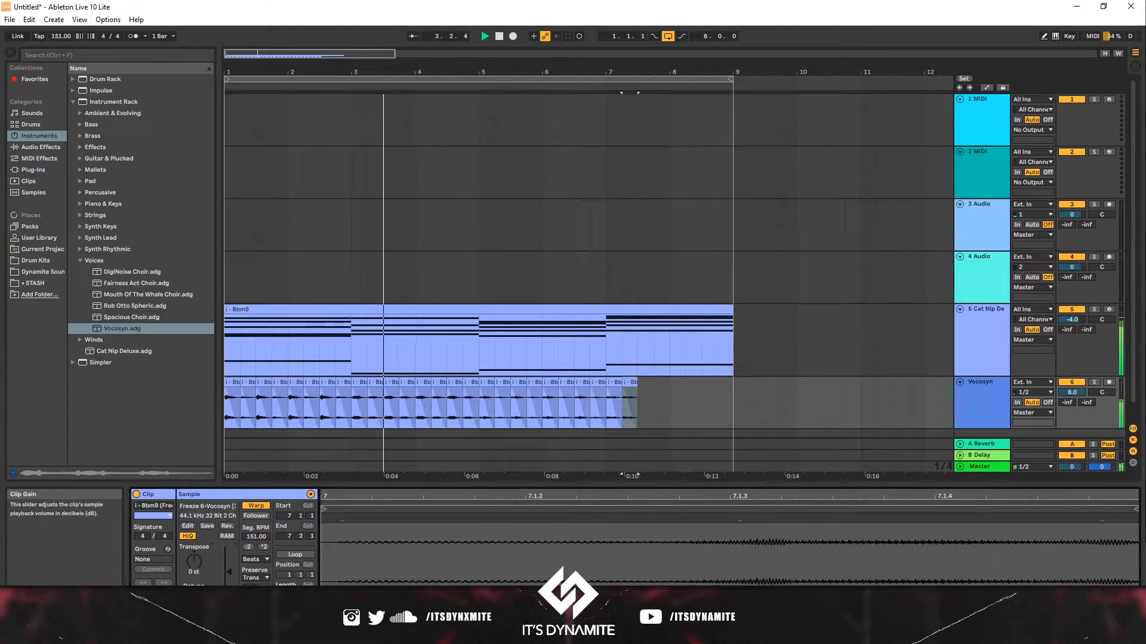
left_click(608, 395, "shift")
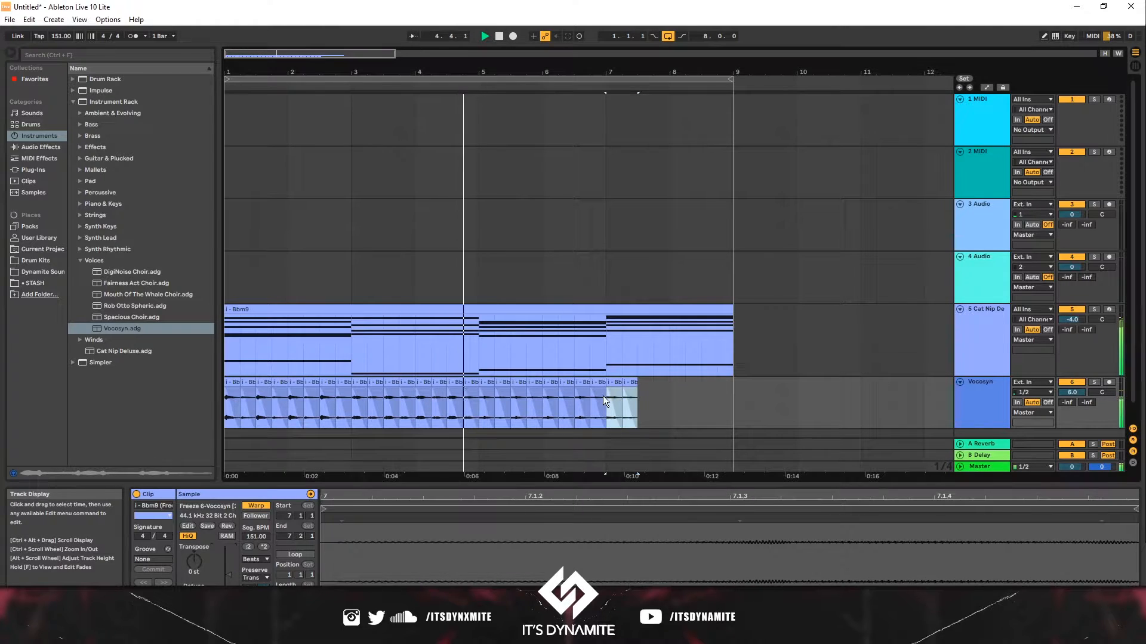
key("ctrl+d")
key("ctrl+d")
key("ctrl+d")
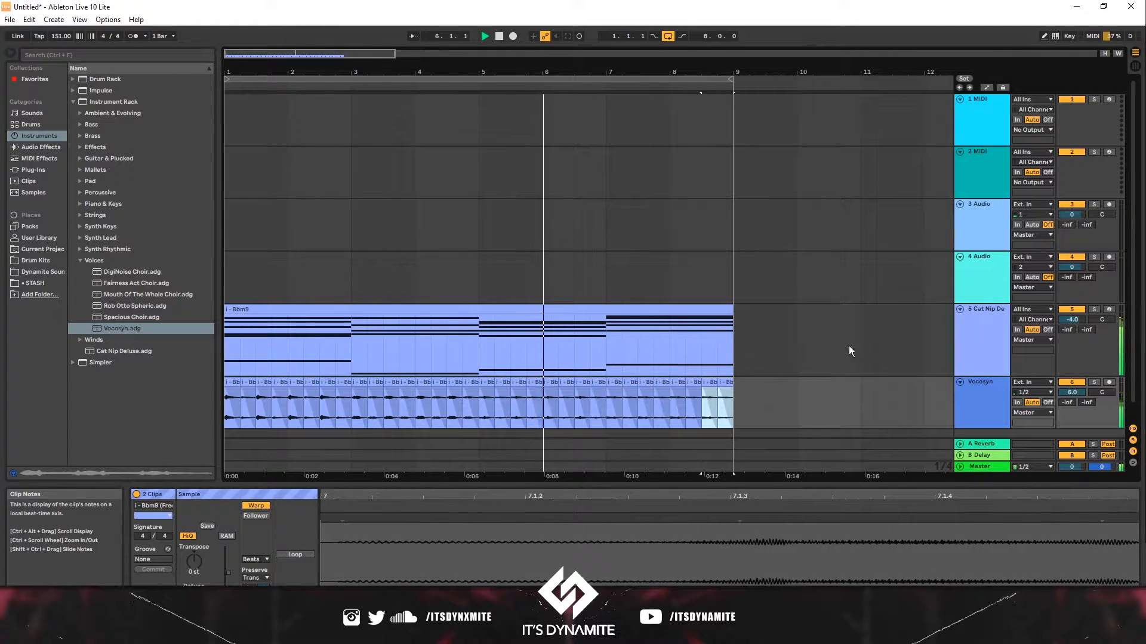
left_click(1073, 393)
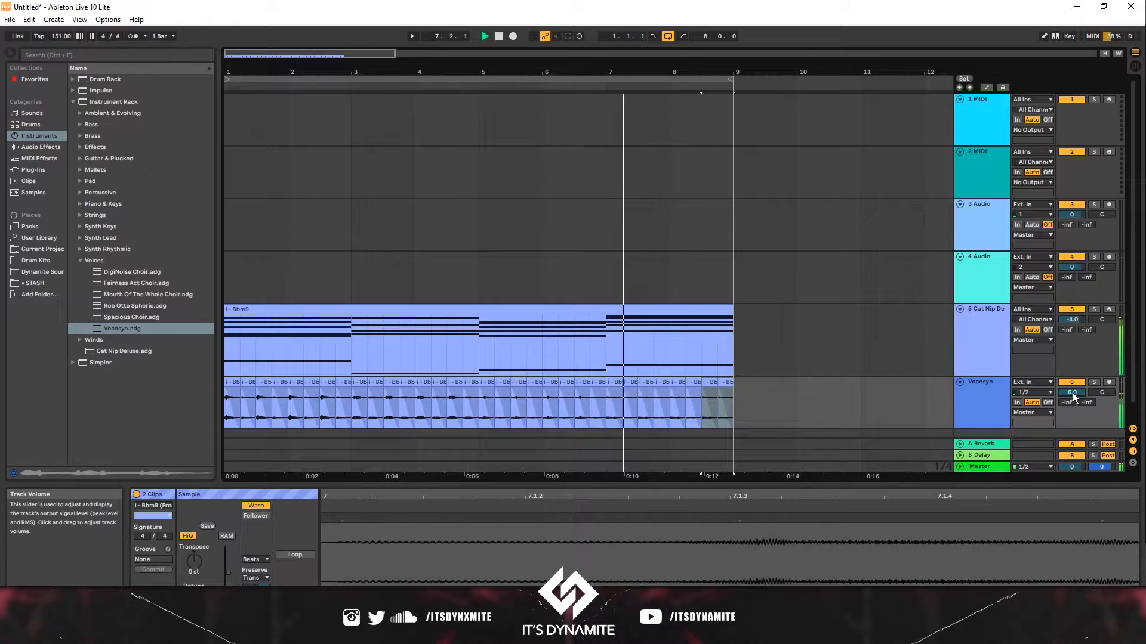
- Add a Delay audio effect to the Vocosyn track
left_click_drag(736, 394, 227, 393)
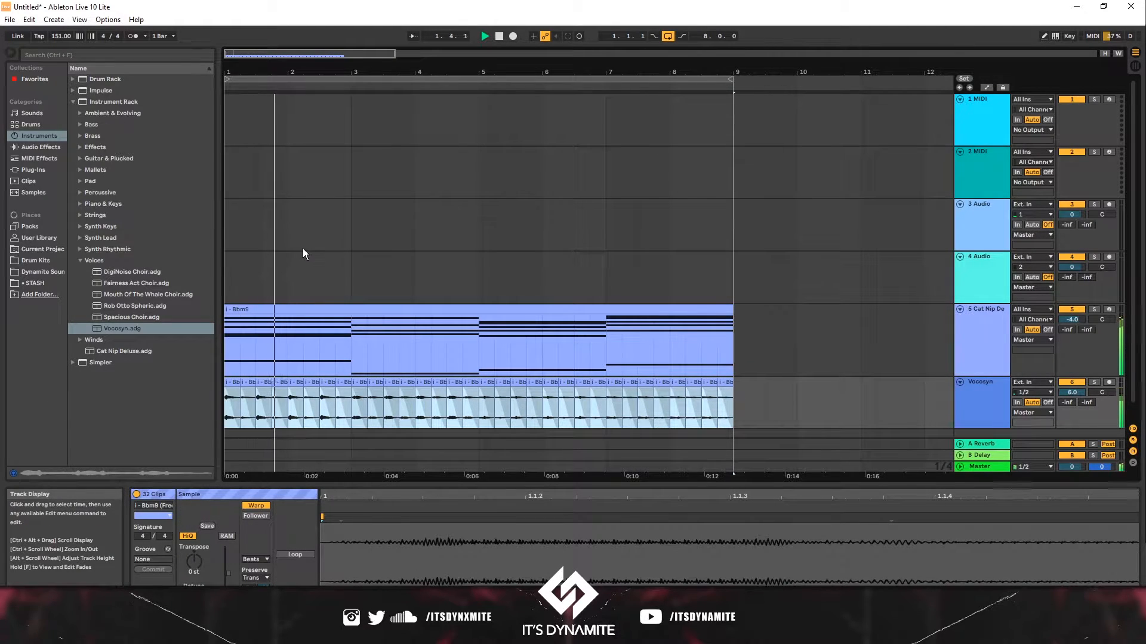
key("space")
left_click(47, 148)
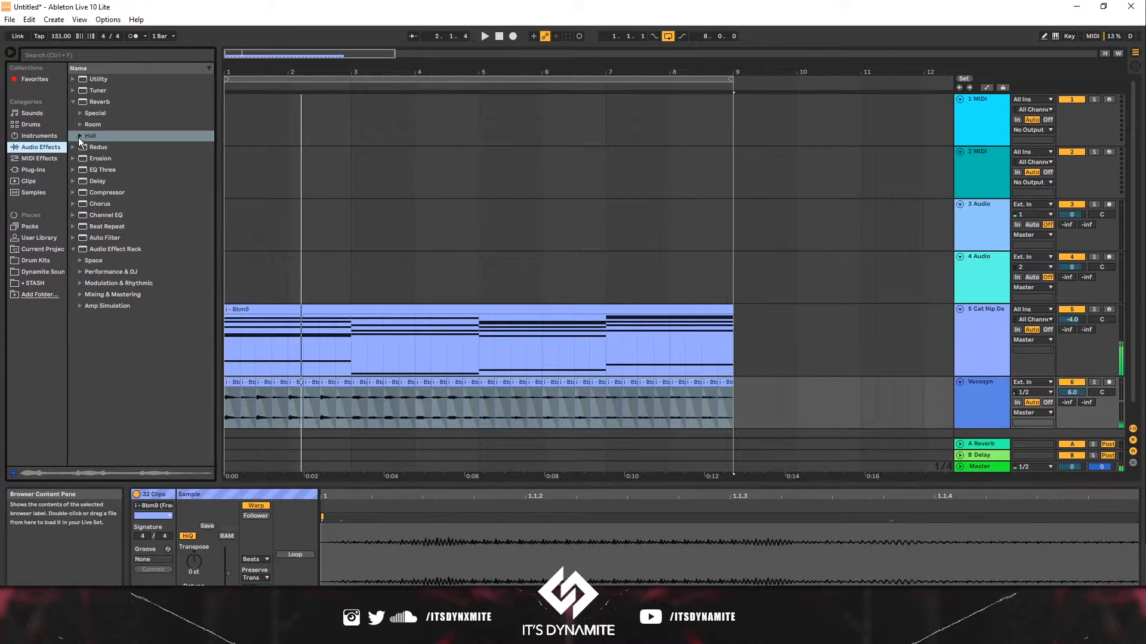
left_click(78, 181)
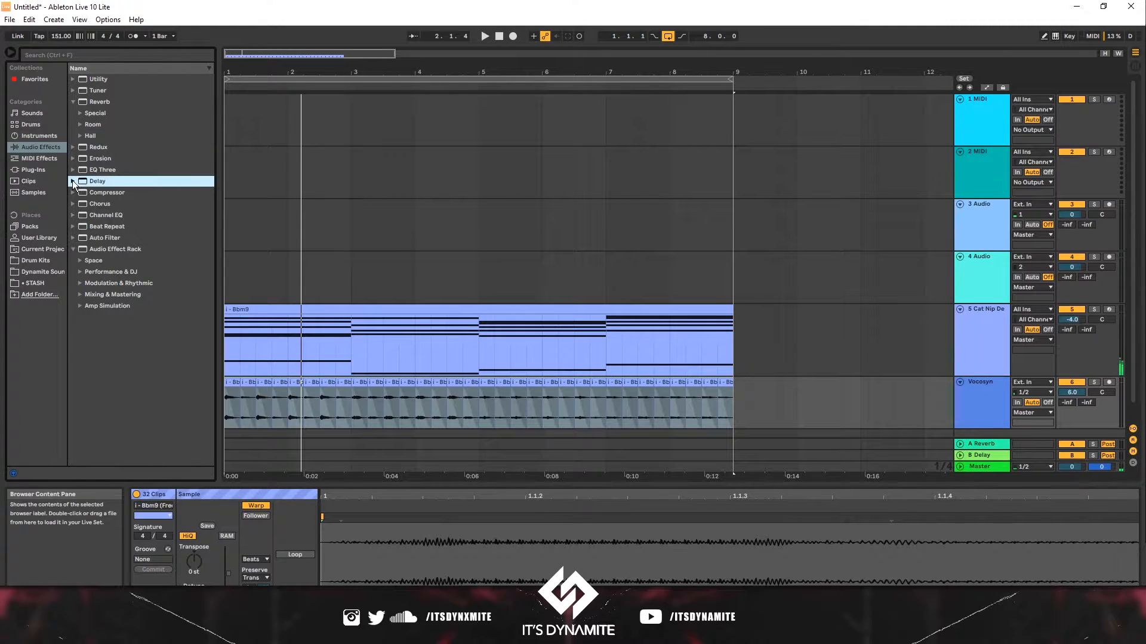
left_click(73, 181)
left_click_drag(88, 152, 973, 392)
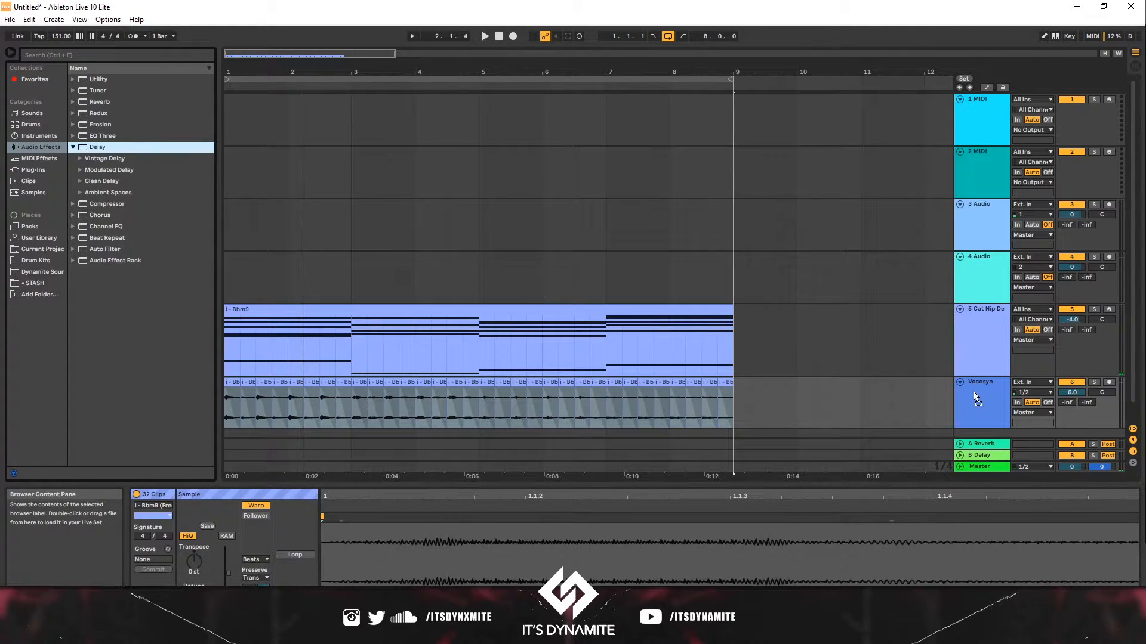
- Set the Delay's right-channel beat division to 4 and enable Ping Pong
left_click(203, 533)
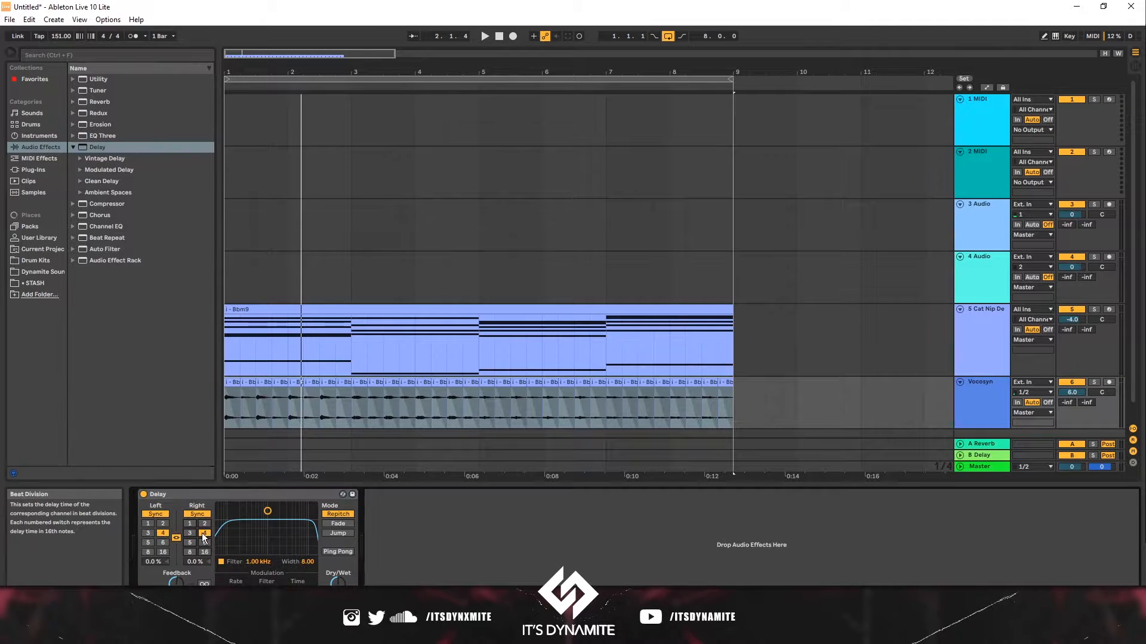
key("space")
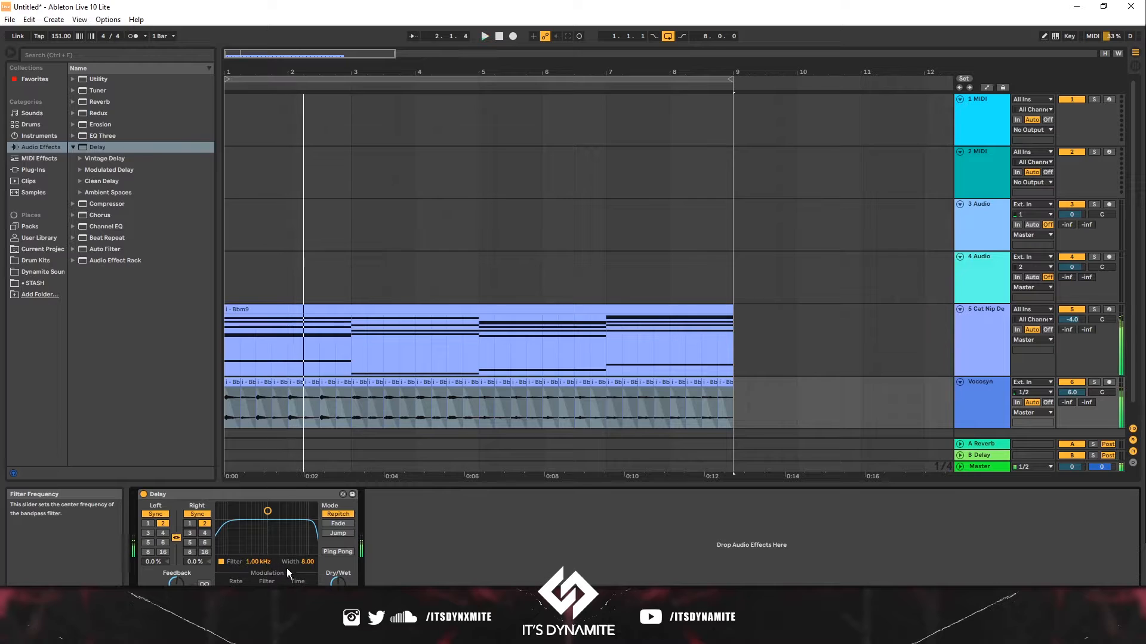
key("space")
left_click(336, 554)
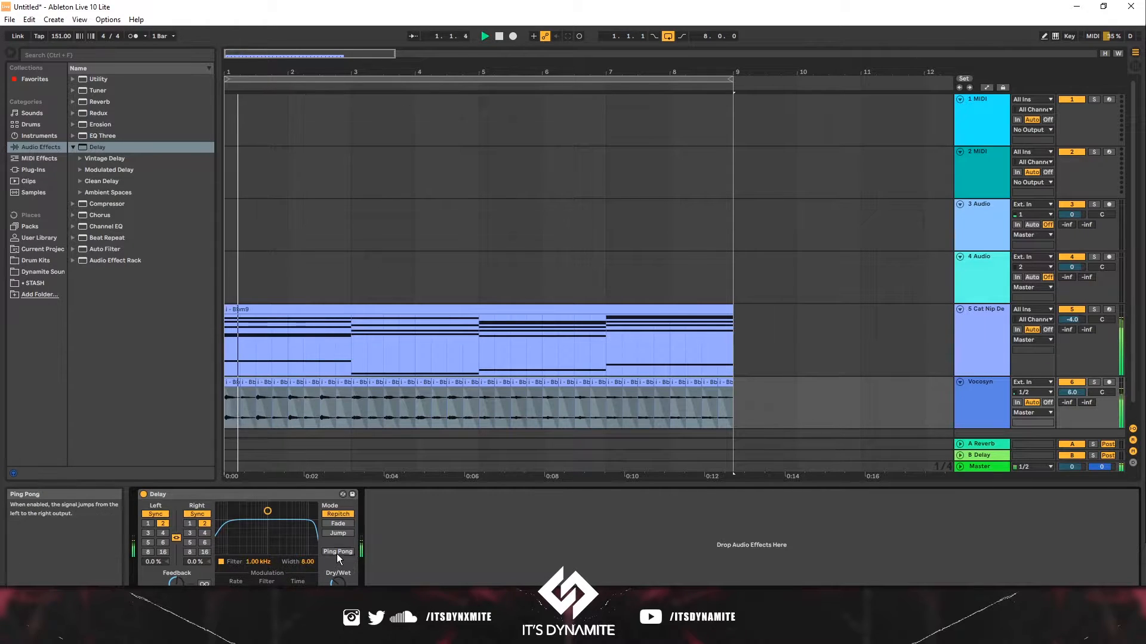
- Set the Delay filter to about 1.94 kHz with width 4.53 and switch its mode to Fade
left_click_drag(267, 511, 278, 529)
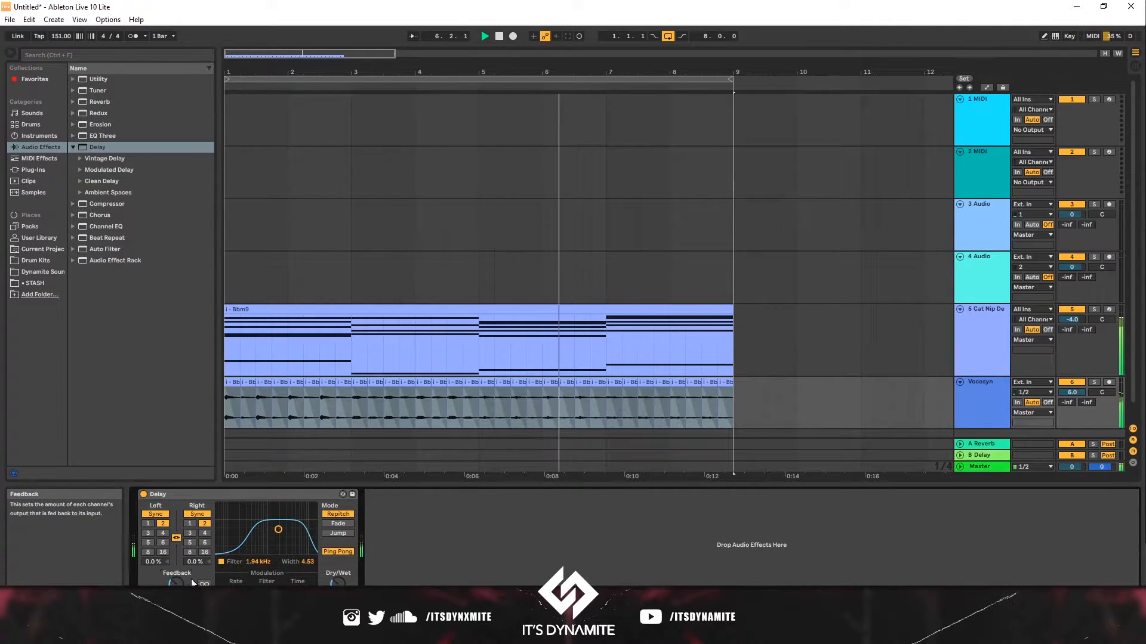
left_click(335, 524)
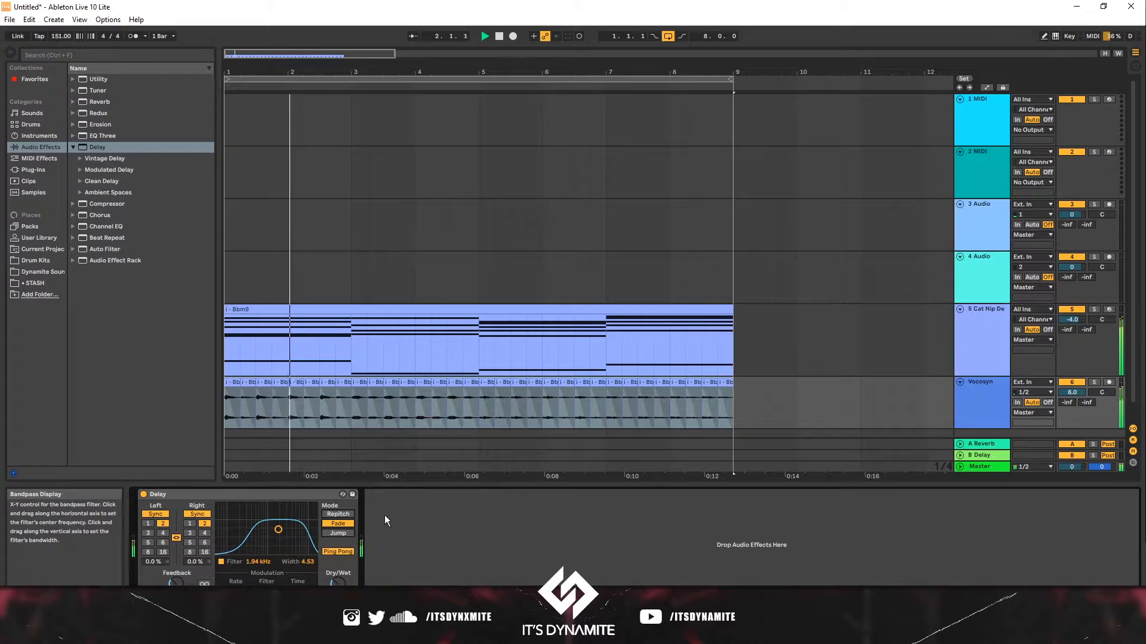
key("space")
left_click(291, 274)
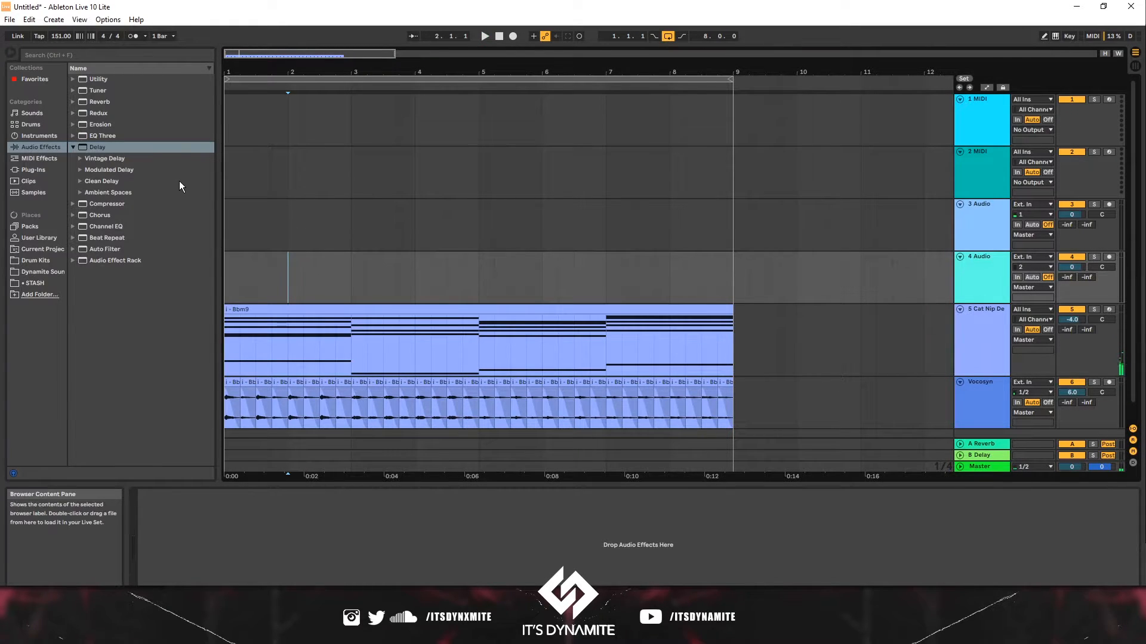
- Place the Midnight Club [ 808 ].wav sample from the 808s kit folder on the first track at bar 1
left_click_drag(226, 187, 230, 190)
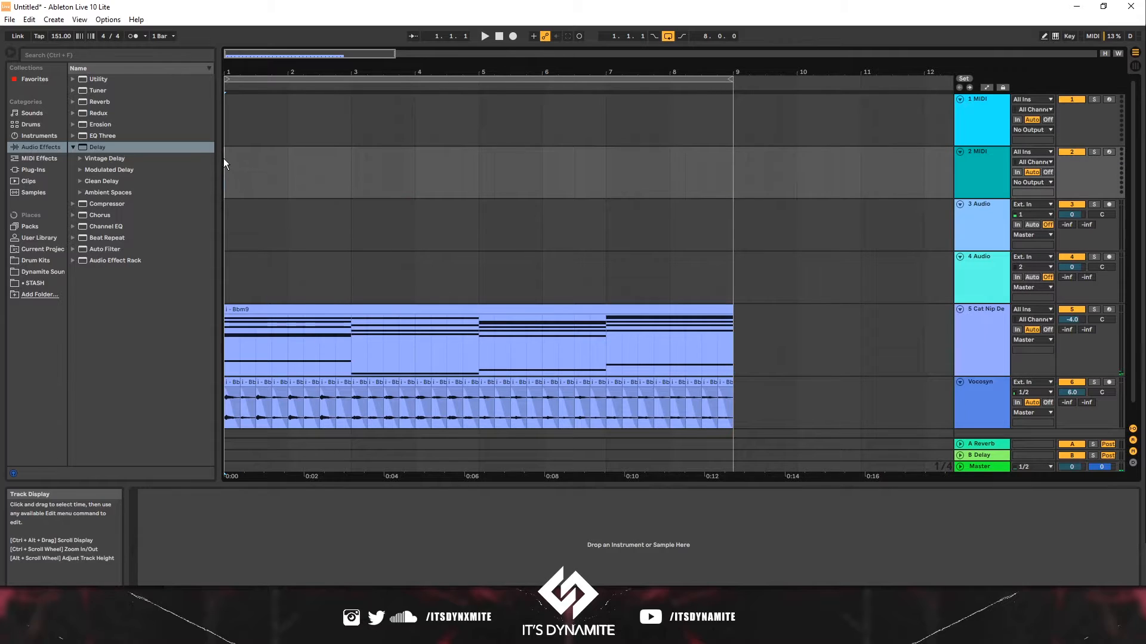
left_click_drag(228, 73, 228, 101)
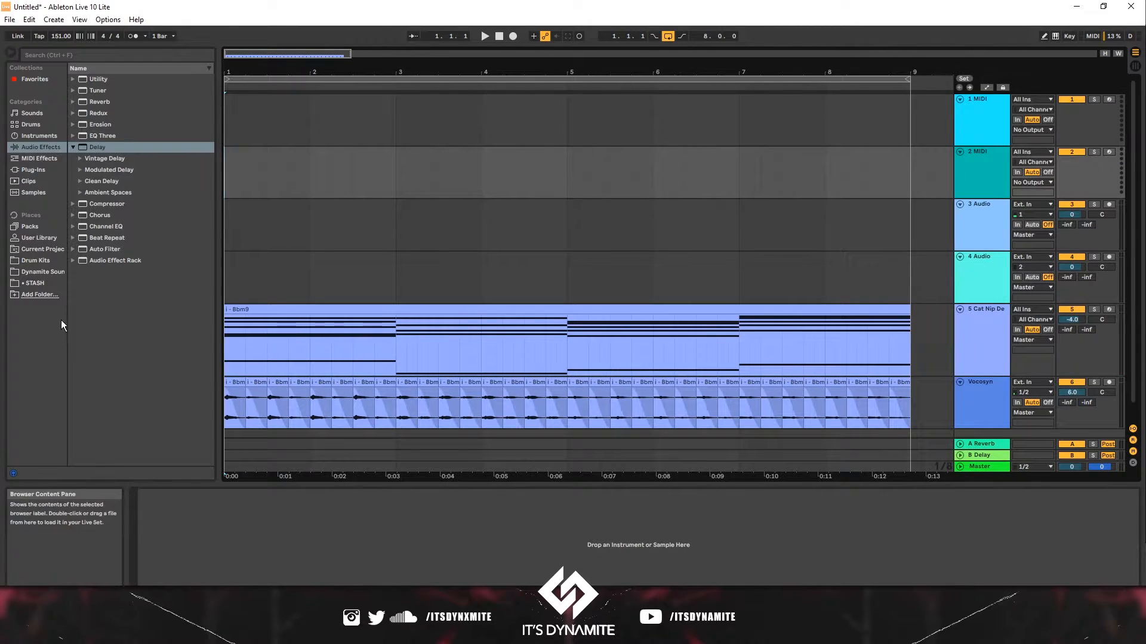
left_click(52, 274)
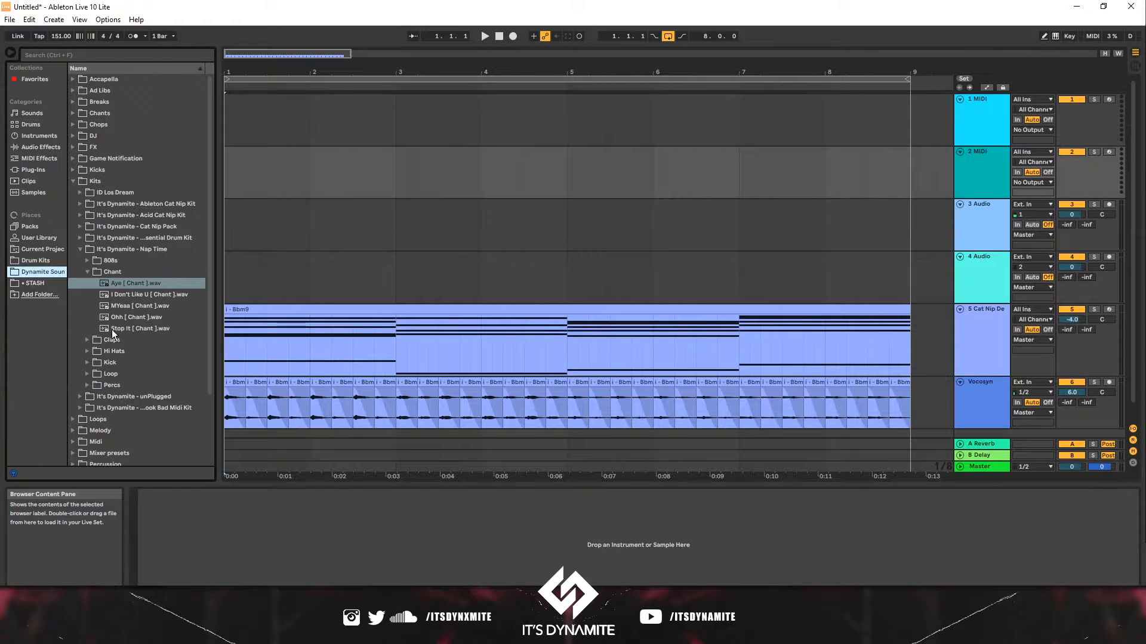
left_click(86, 261)
left_click(155, 318)
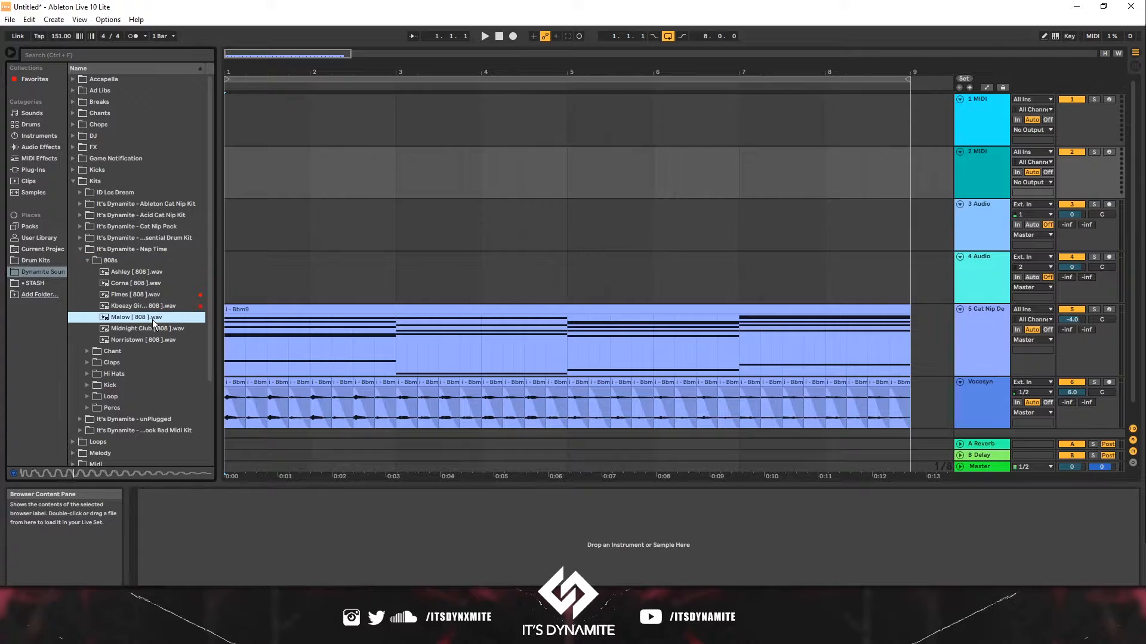
left_click(139, 328)
left_click_drag(137, 333, 225, 110)
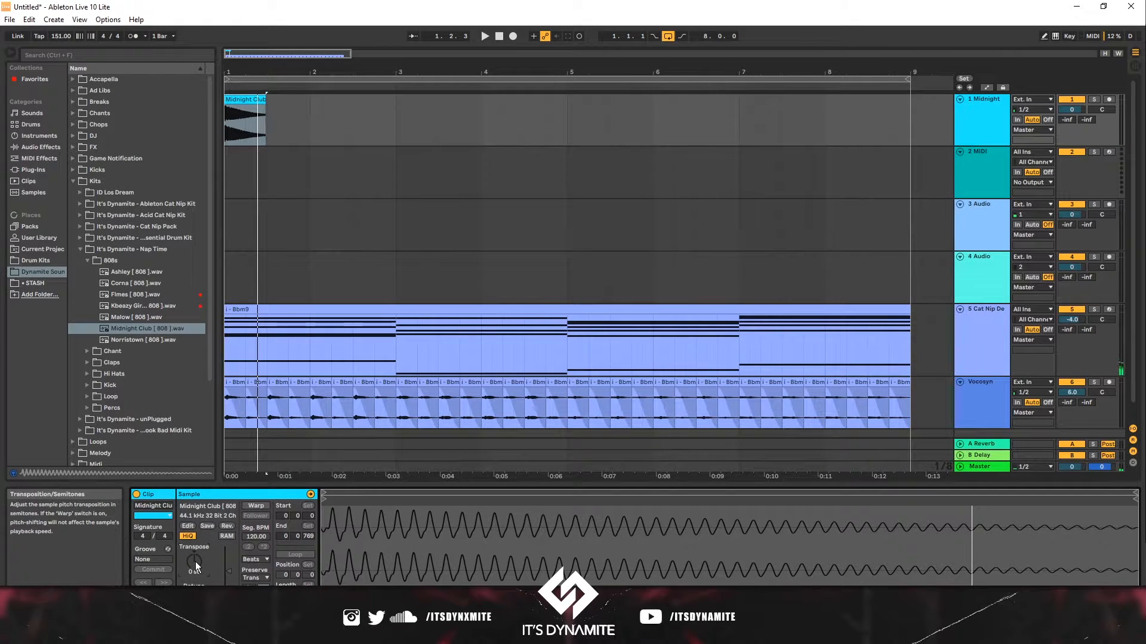
- Transpose the 808 clip down to -7 st
key("Down")
key("Down")
key("Down")
key("space")
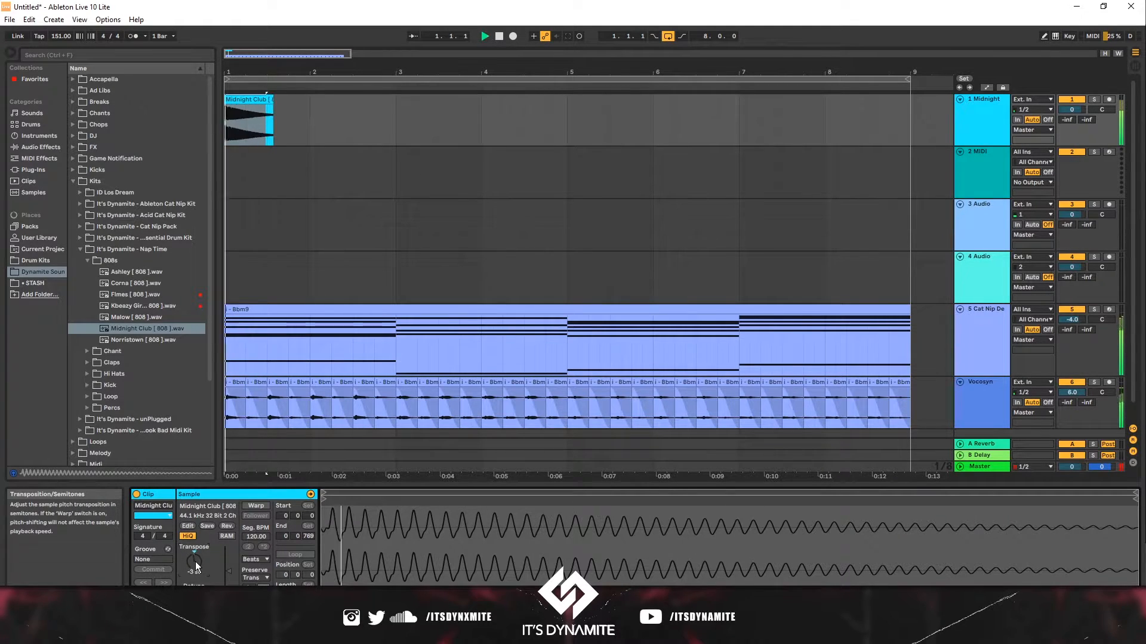
key("Down")
key("Down")
key("Down")
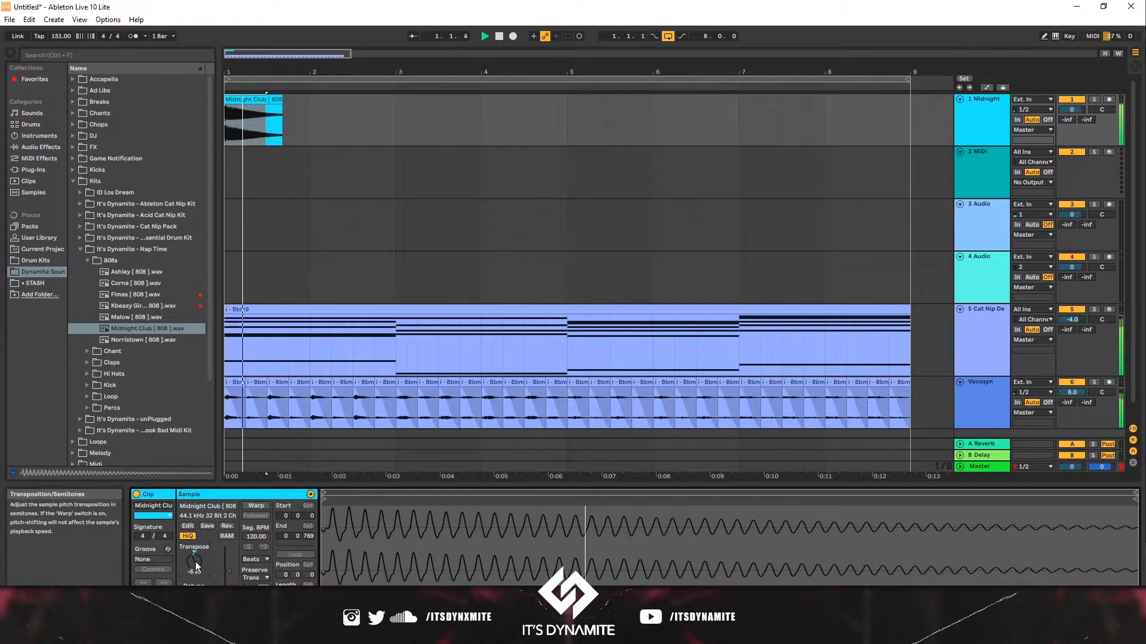
key("Down")
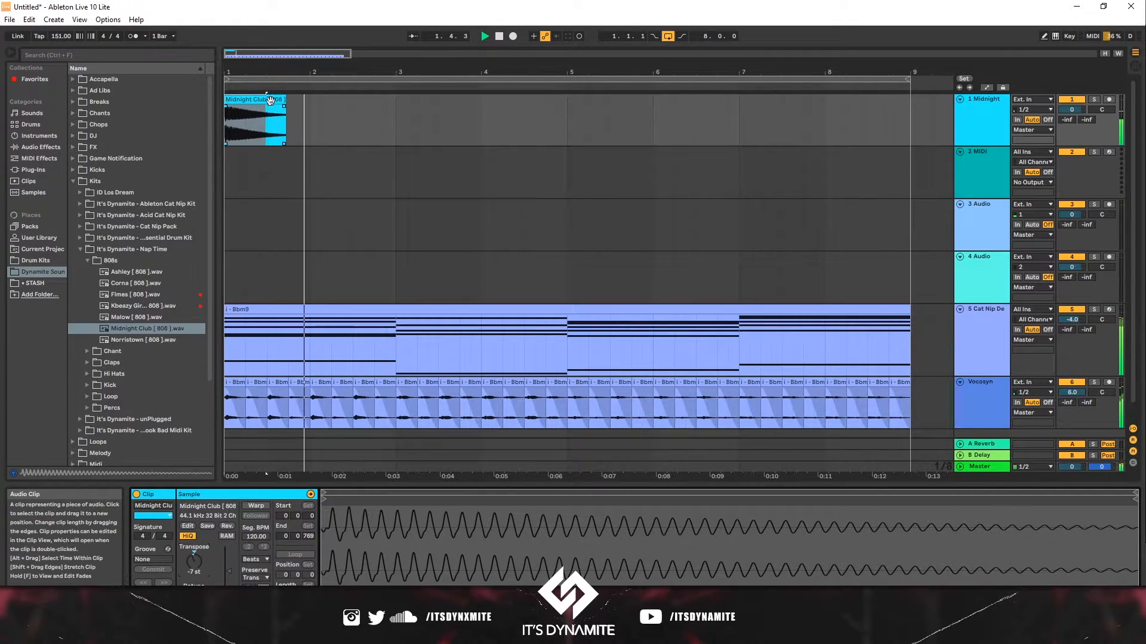
- Copy the 808 clip to bar 3 and transpose the copy to -2 st
left_click_drag(271, 100, 394, 124)
key("space")
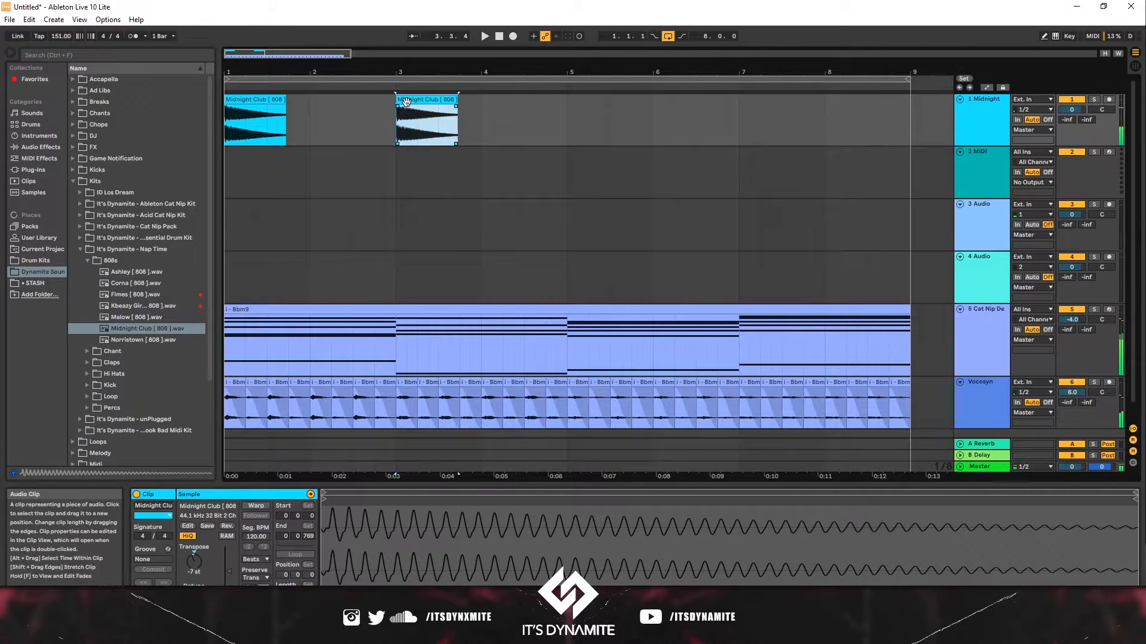
left_click(207, 561)
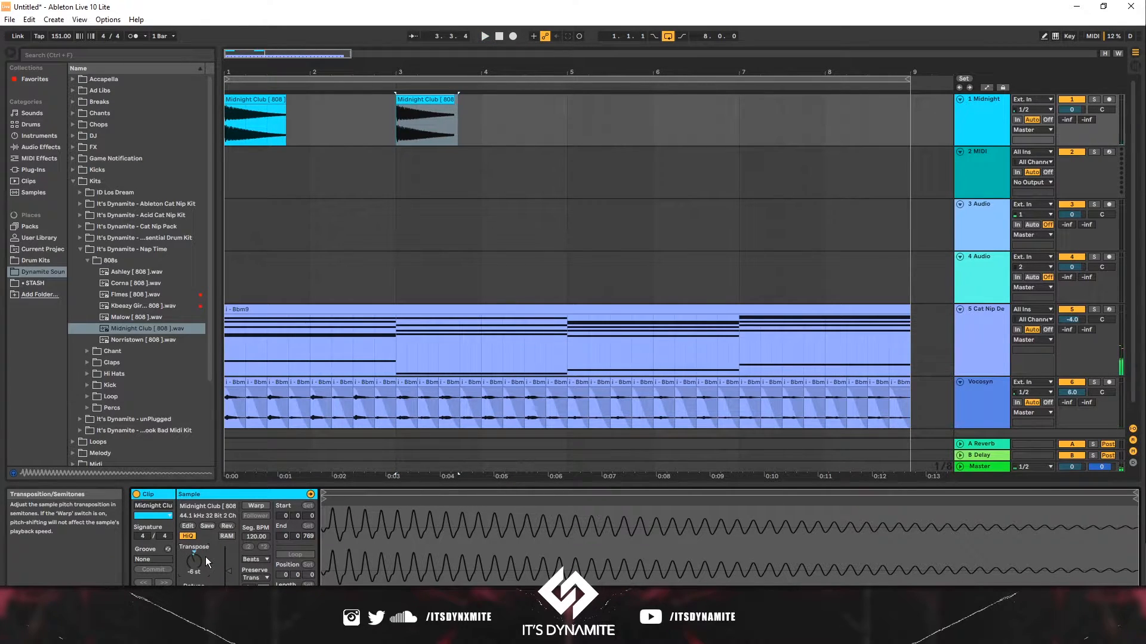
key("space")
key("Up")
key("Up")
key("Up")
key("Up")
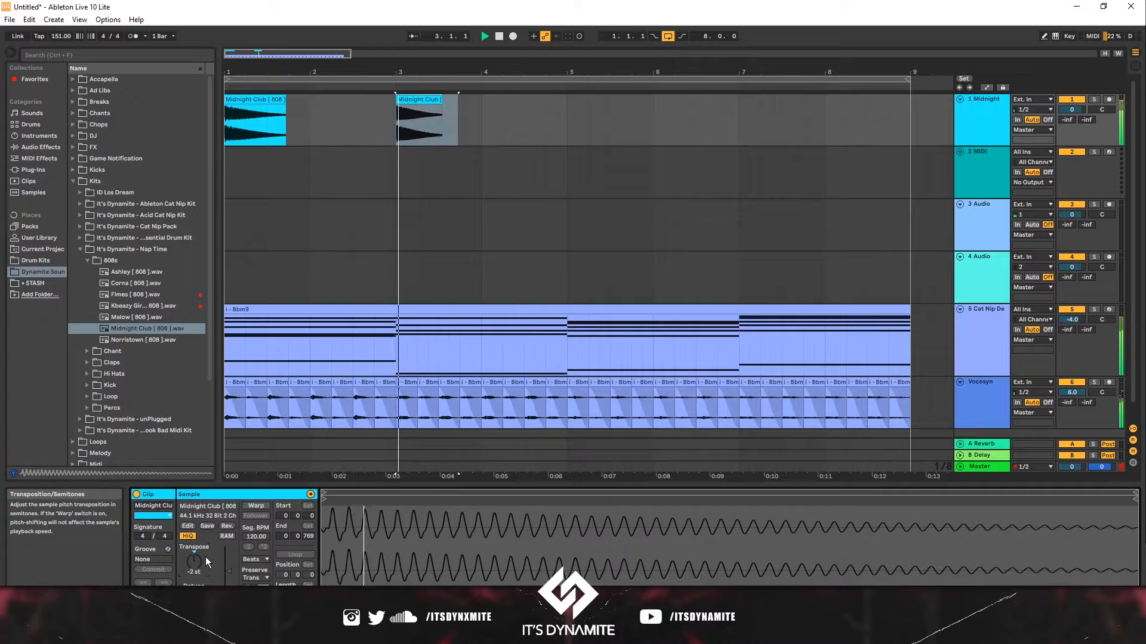
- Paste the 808 clip at bar 5 and reset its transposition to 0 st
left_click(478, 103)
left_click(429, 105)
left_click(429, 99)
left_click(571, 110)
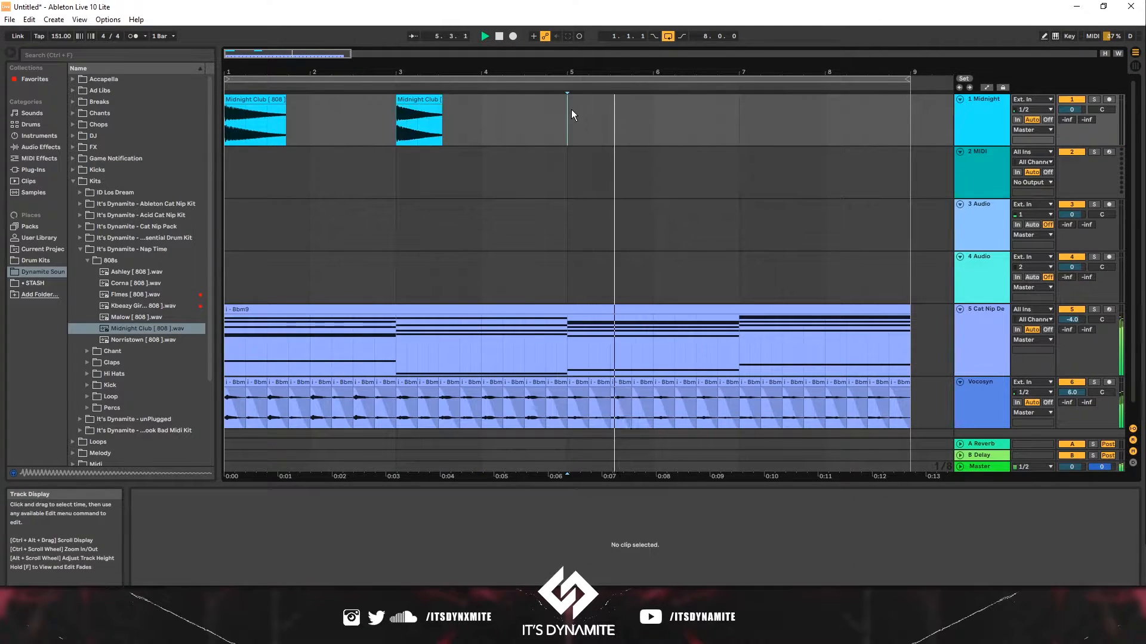
key("ctrl+v")
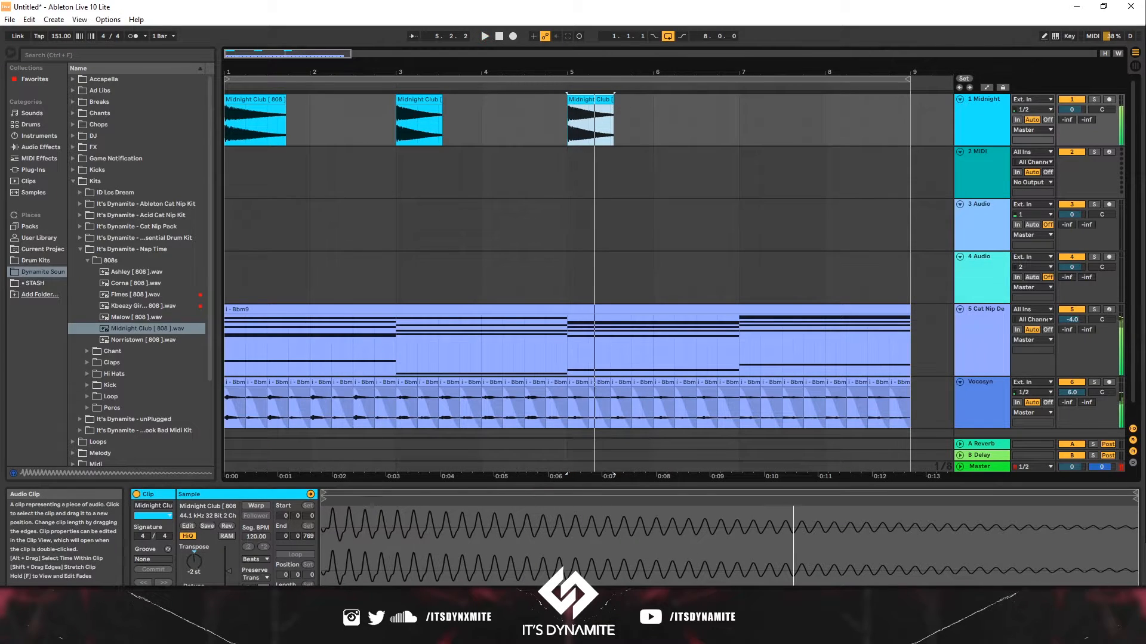
double_click(193, 562)
key("space")
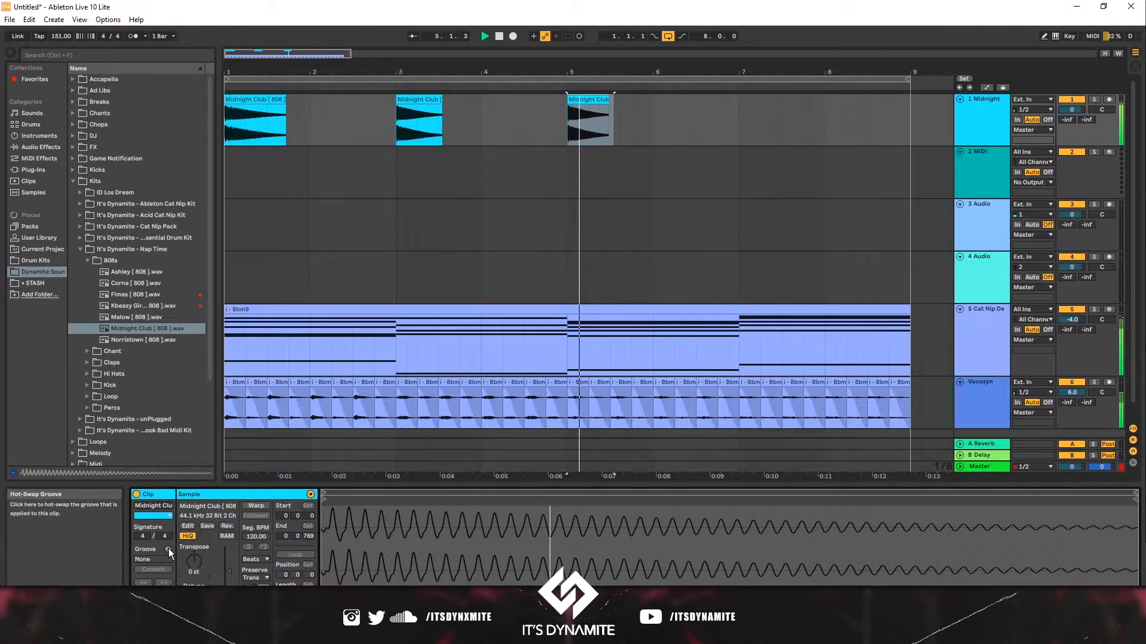
- Copy the 808 clip to bar 7 and transpose it to 2 st
left_click(581, 99)
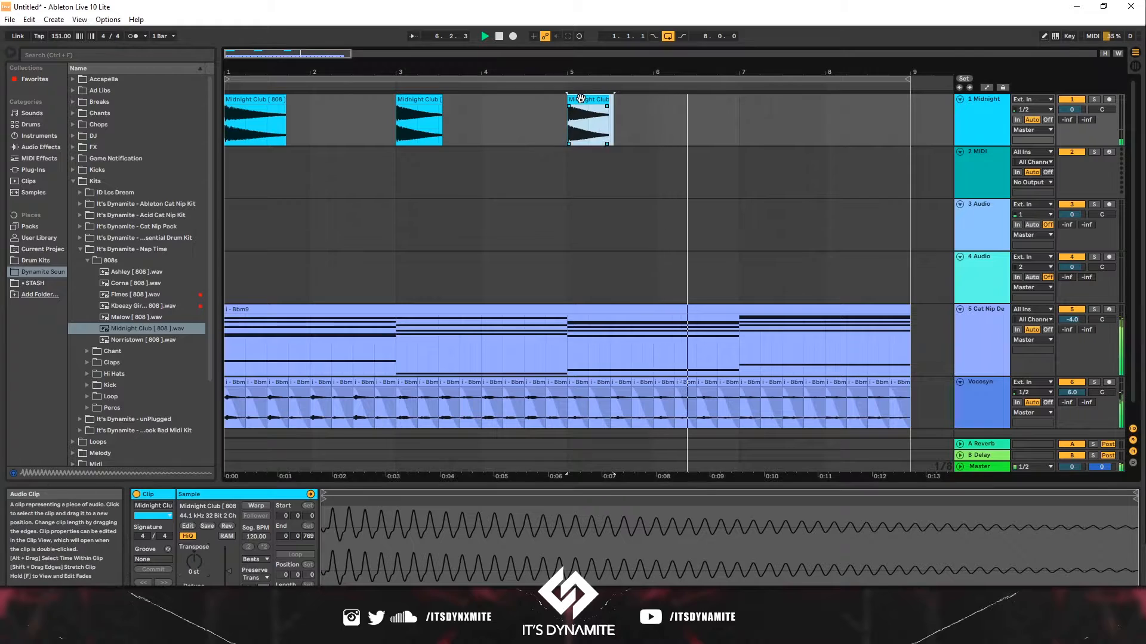
left_click_drag(580, 99, 757, 109, "ctrl")
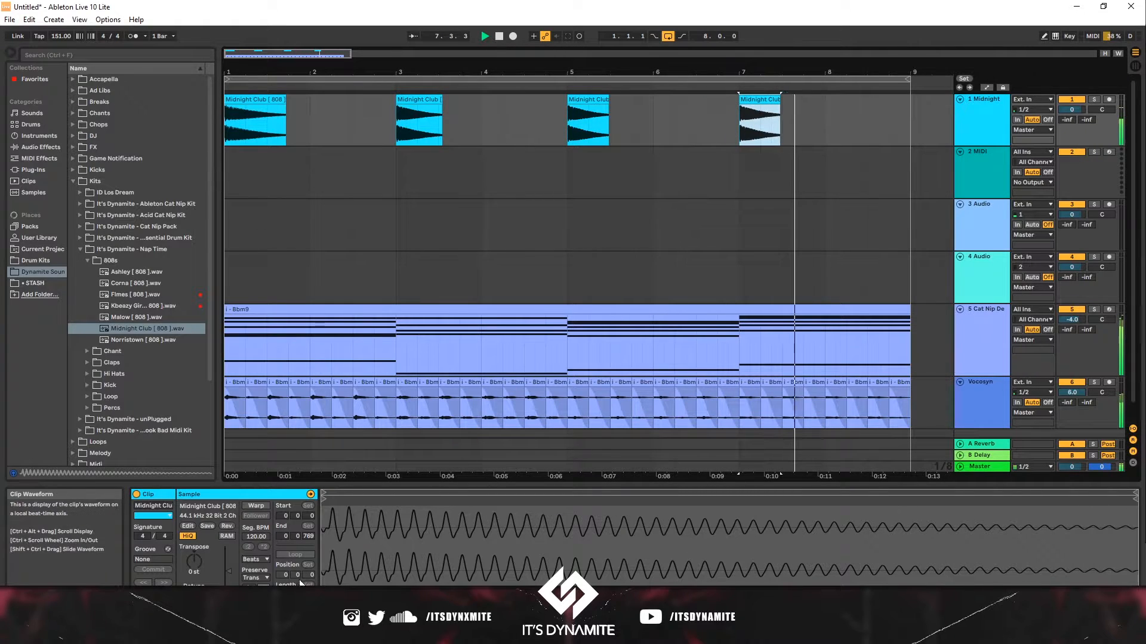
left_click(189, 548)
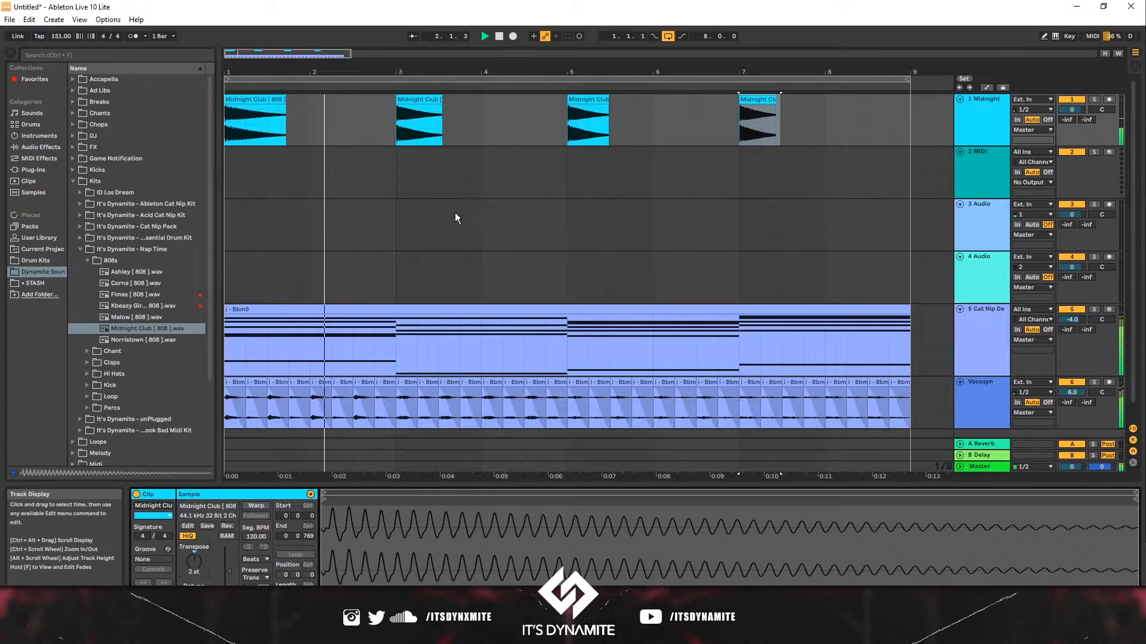
- Fold the Vocosyn track
scroll(302, 263, "down", 1)
scroll(302, 262, "up", 1)
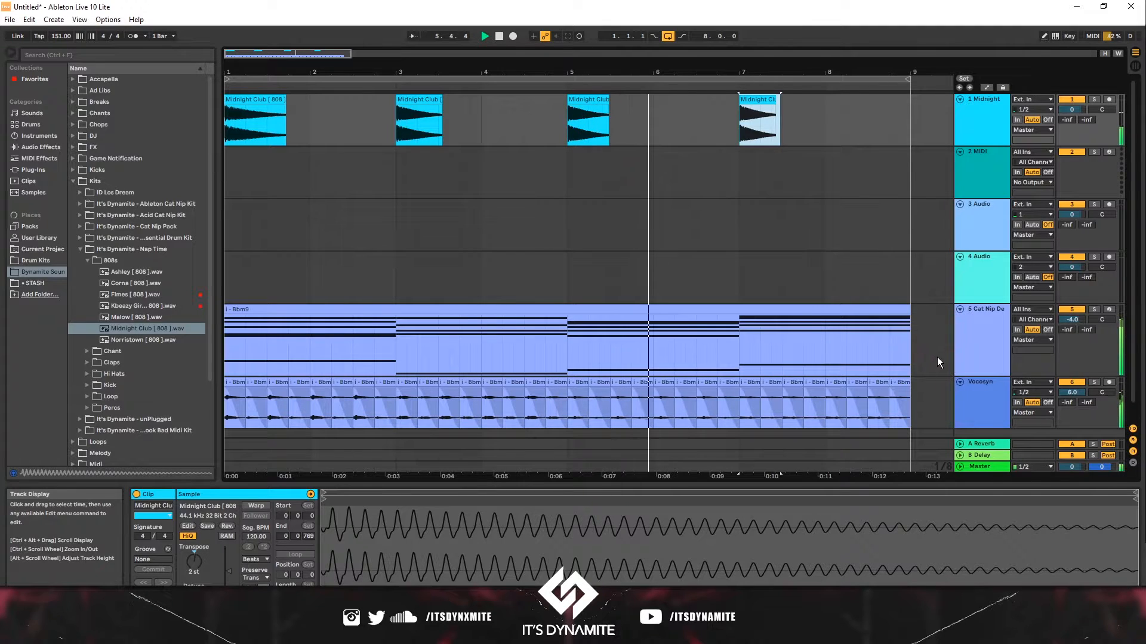
left_click(958, 382)
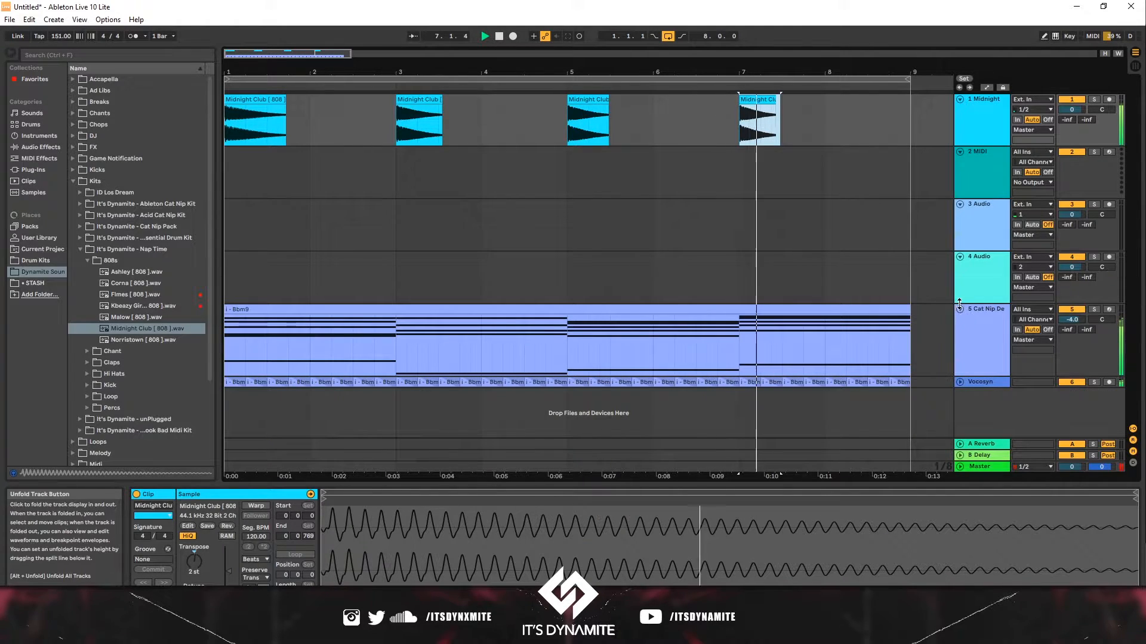
- Set the bar-7 808 clip's transposition to 5 st
key("space")
left_click(744, 102)
key("space")
key("space")
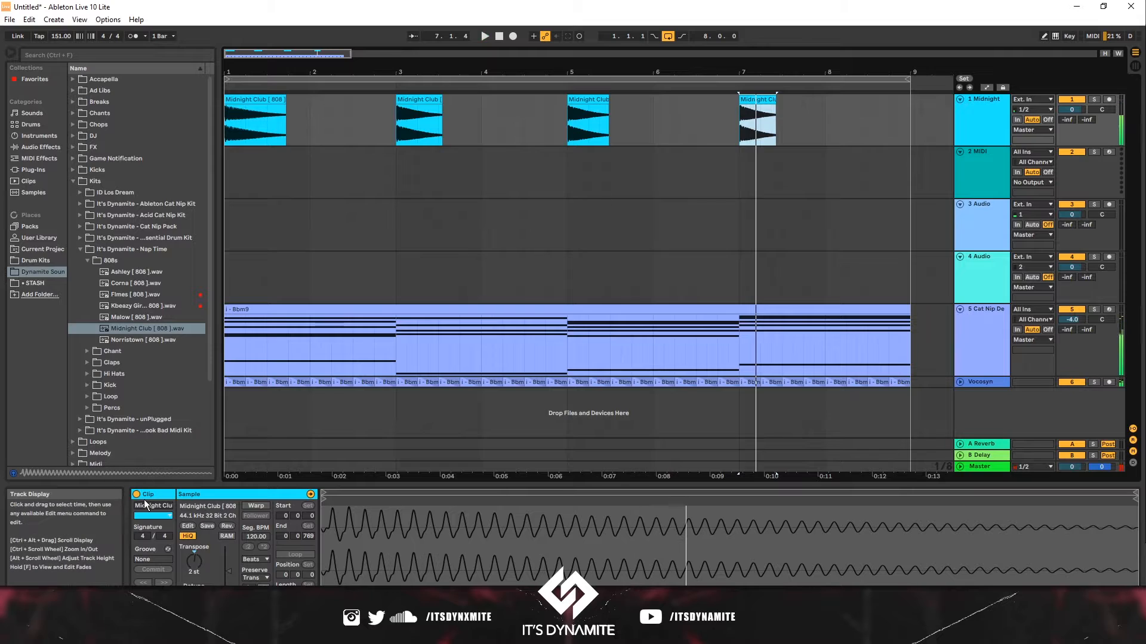
left_click_drag(192, 561, 188, 550)
key("space")
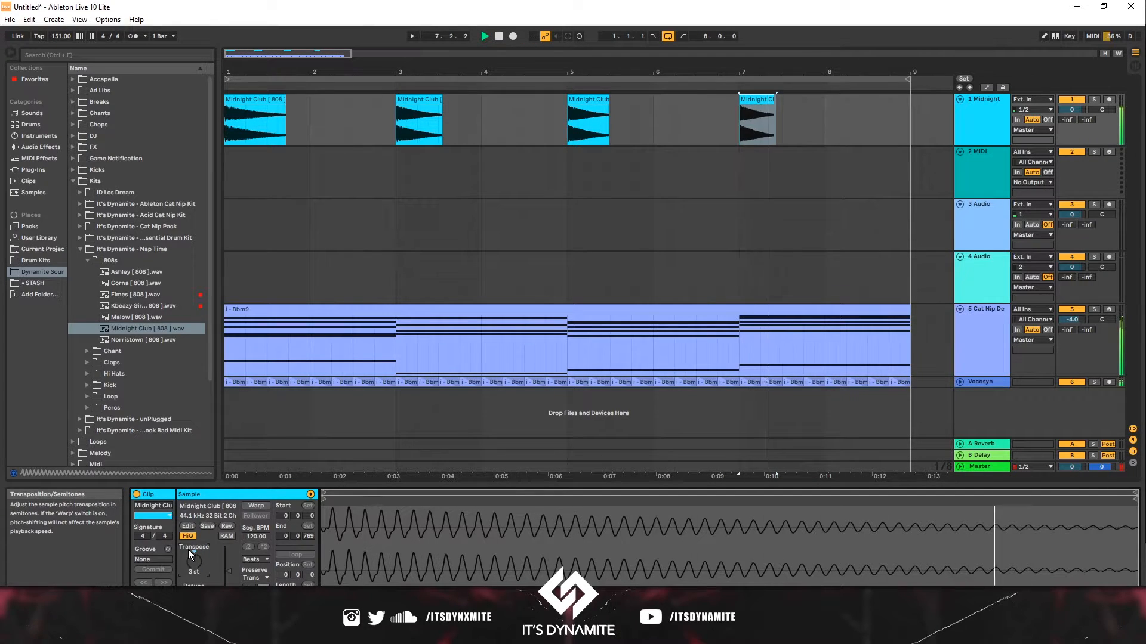
key("space")
key("Up")
key("space")
key("space")
key("Up")
key("space")
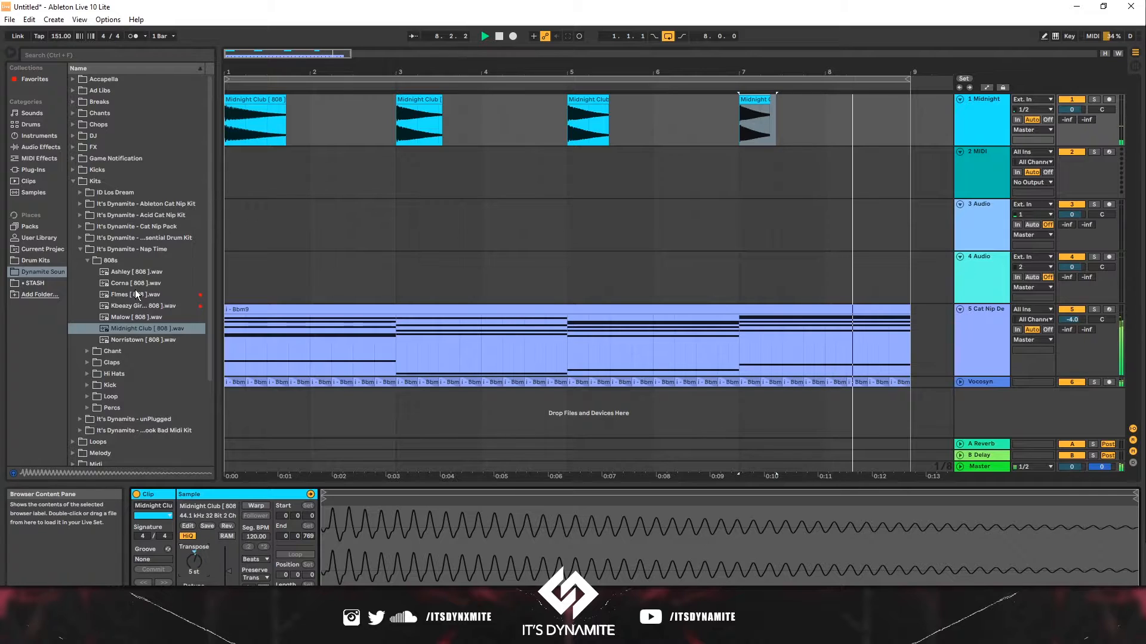
- Preview chant samples and browse the kit folders in the sample library
left_click(87, 351)
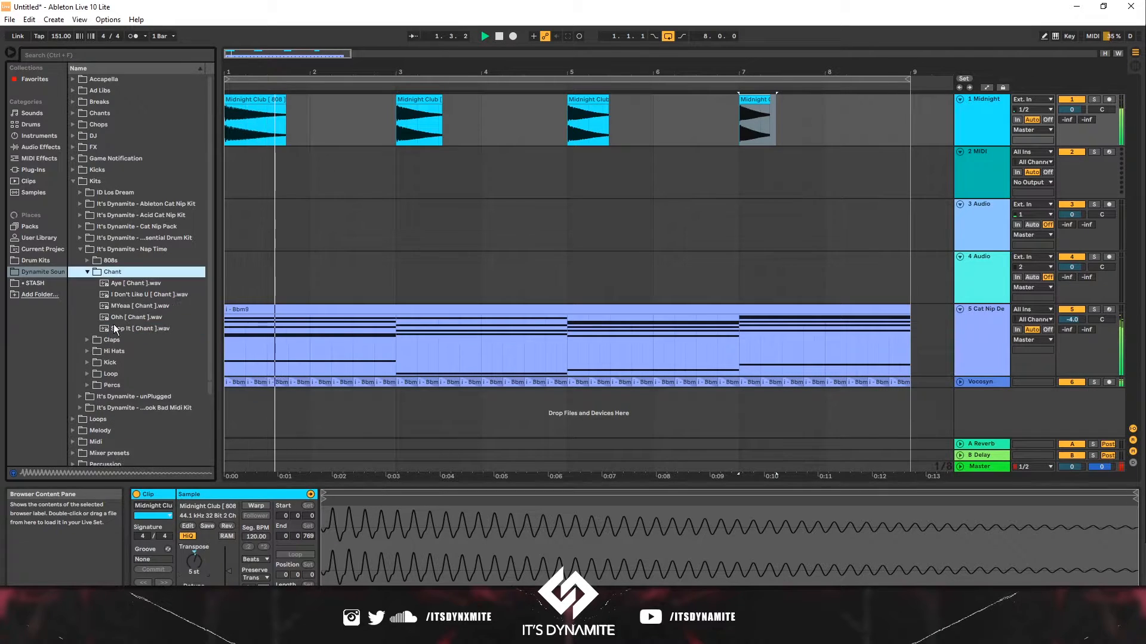
left_click(113, 317)
left_click(124, 310)
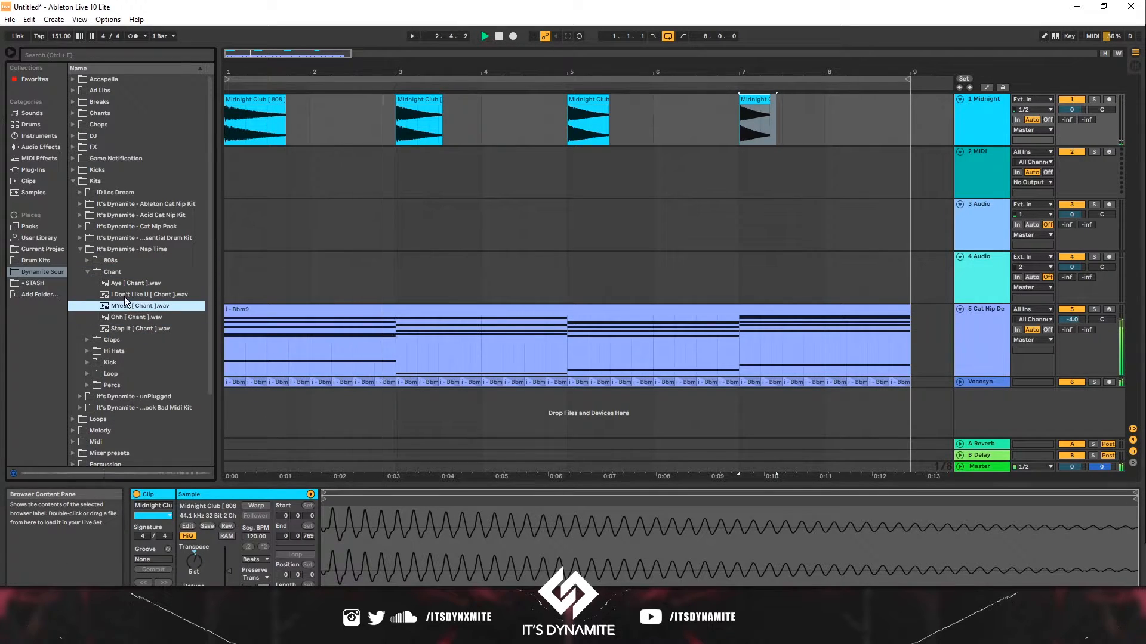
left_click(127, 294)
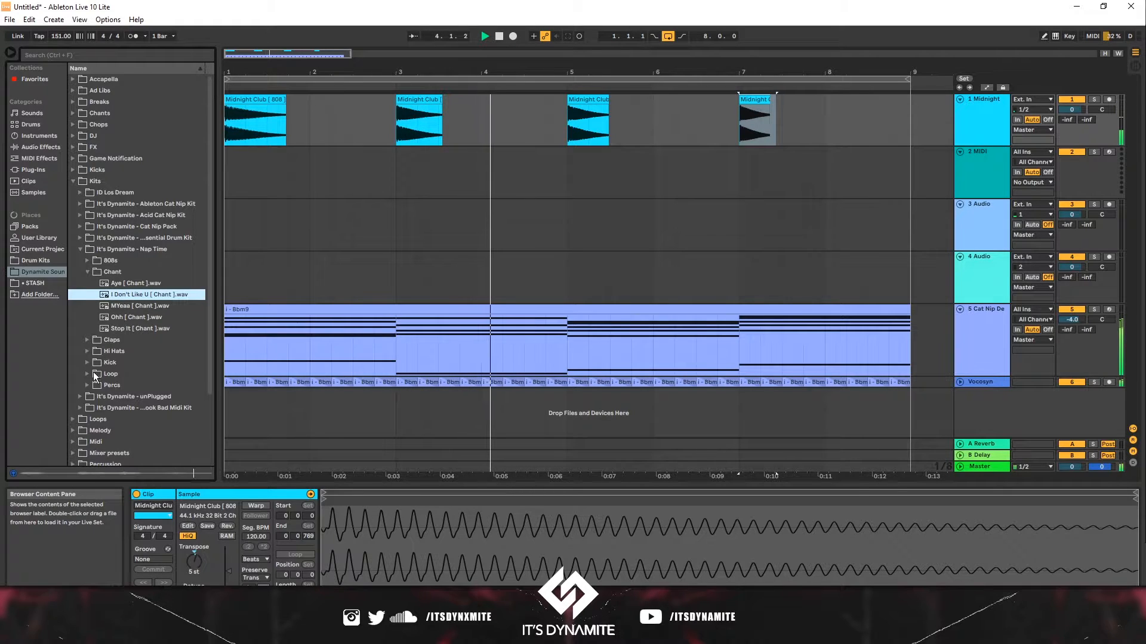
left_click(85, 394)
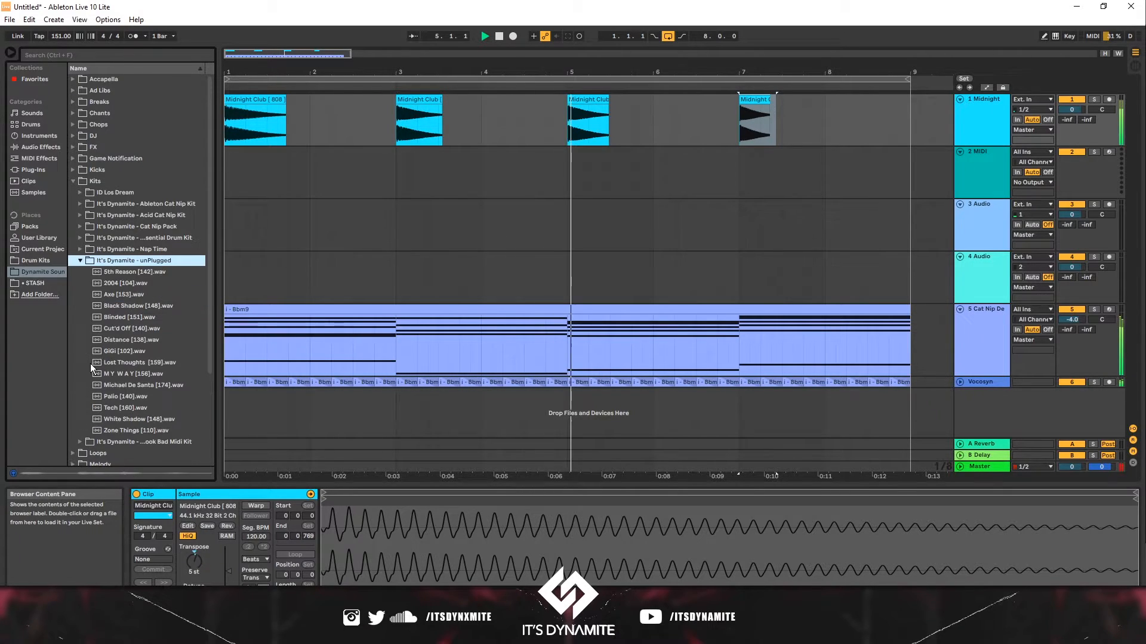
left_click(80, 262)
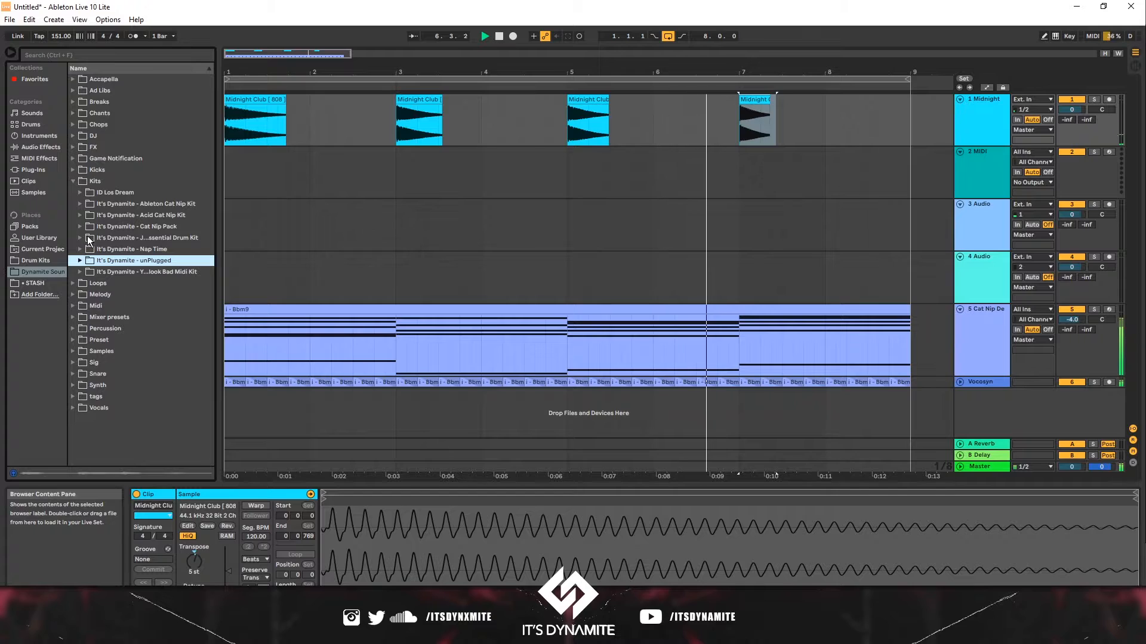
left_click(87, 239)
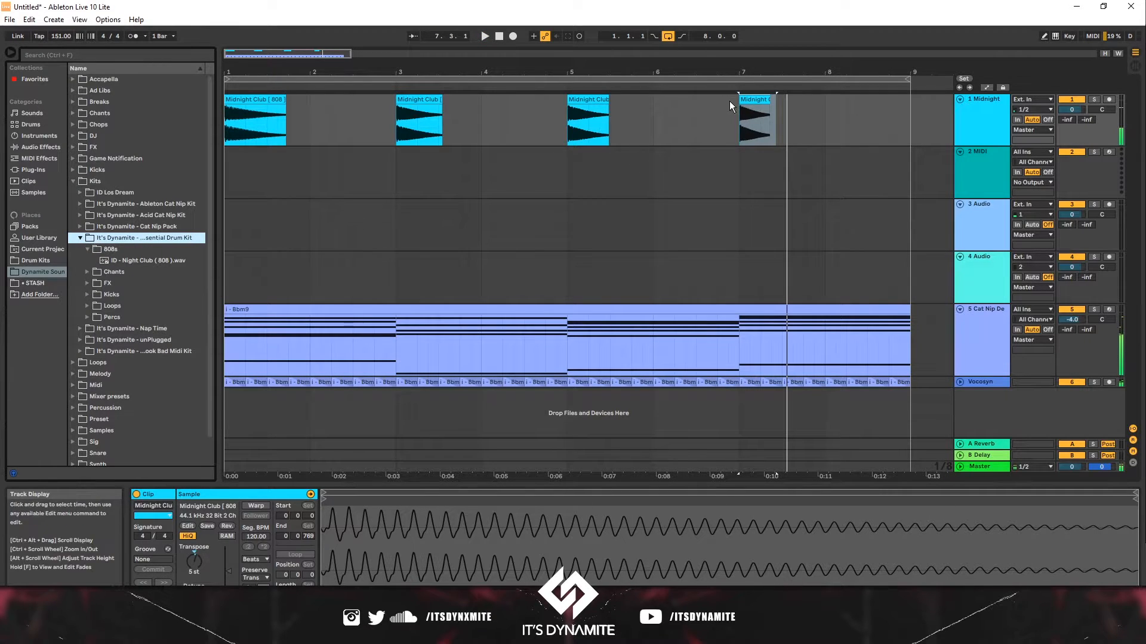
- Set the bar-7 808 clip's transposition to 3 st
left_click(752, 101)
left_click(199, 554)
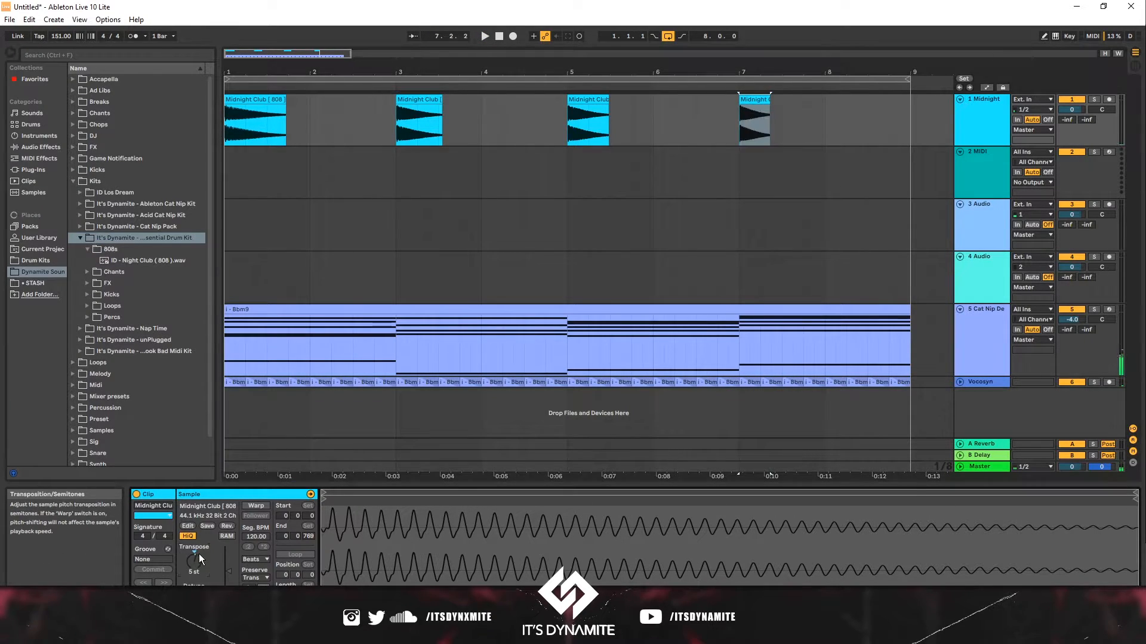
key("Down")
key("space")
key("space")
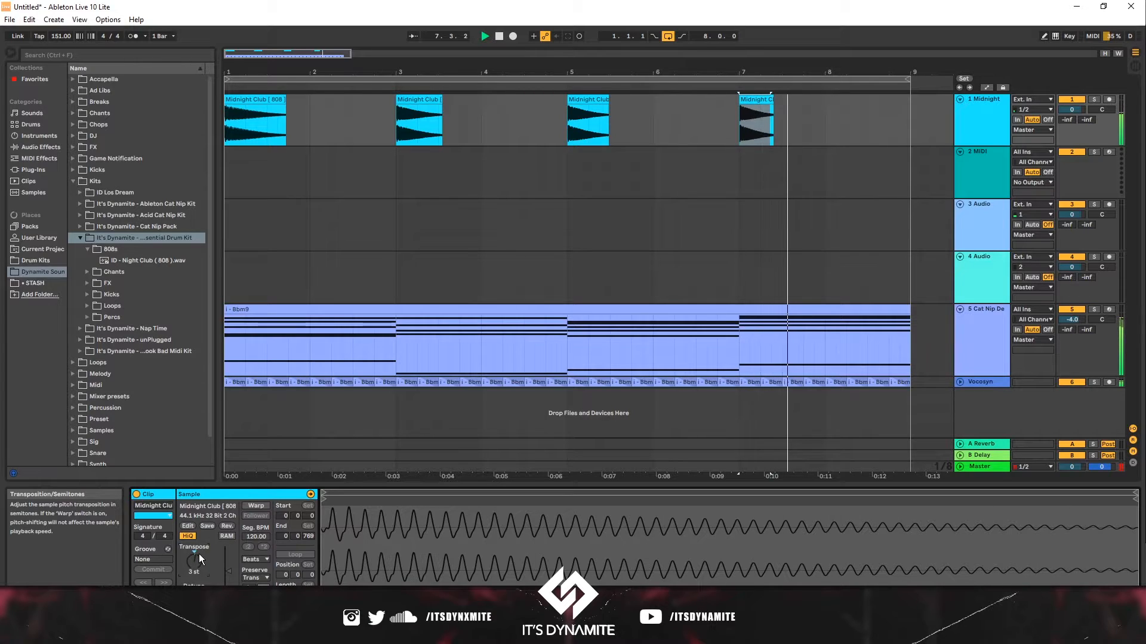
- Place ID - Famous Hey ( Chant ).wav on the second track at bar 1 and duplicate it
left_click(88, 272)
left_click(101, 275)
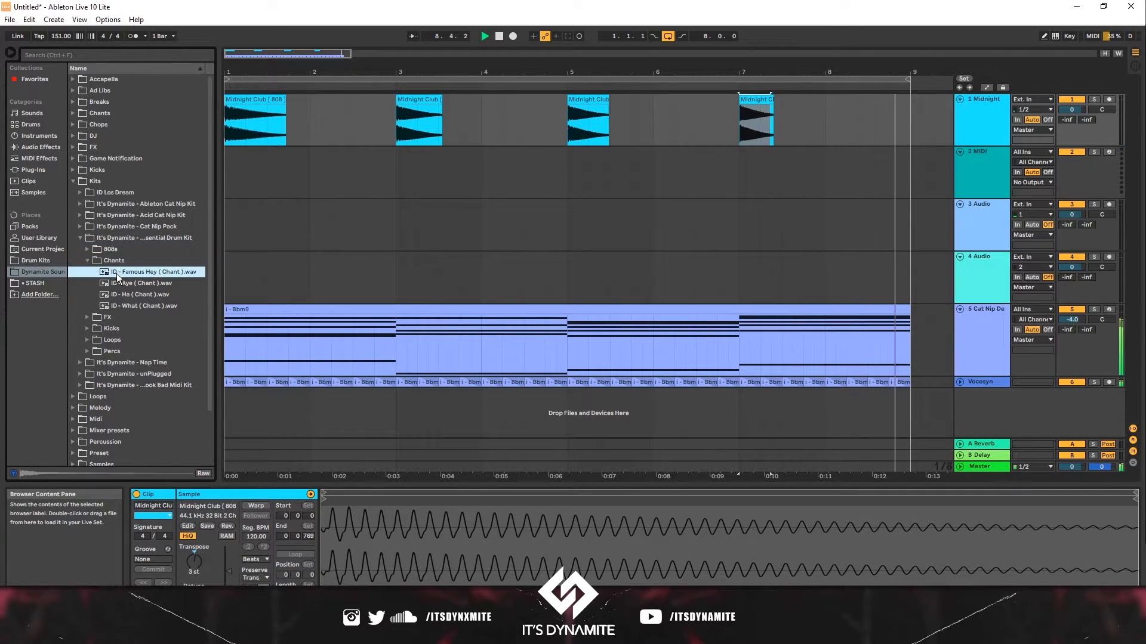
left_click_drag(127, 274, 291, 163)
key("ctrl+d")
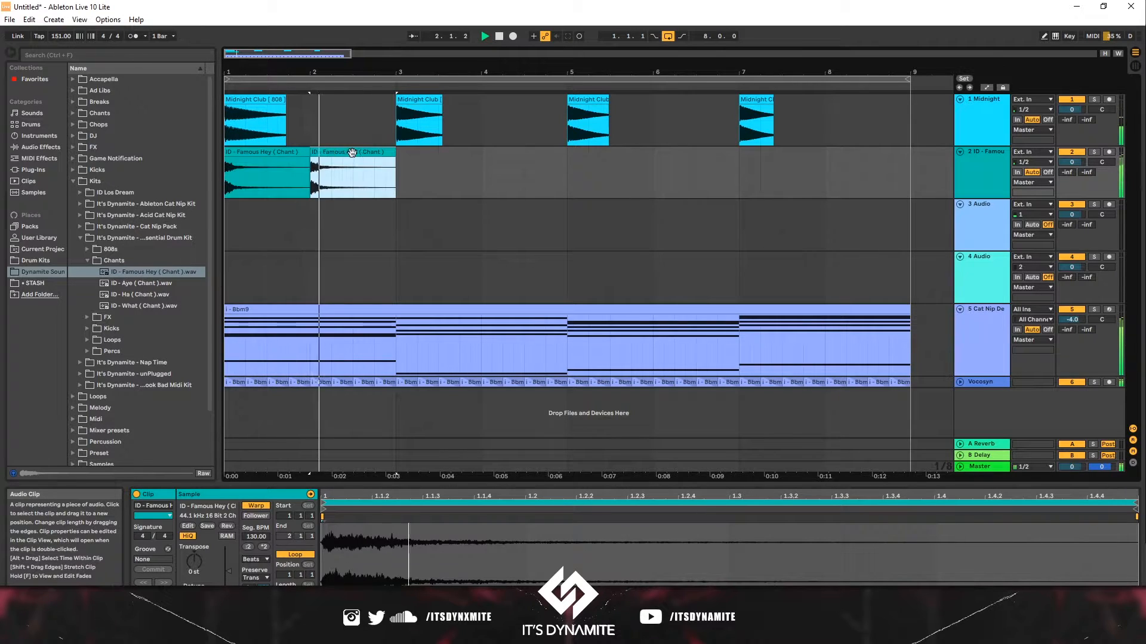
- Shorten the second chant clip to about half a bar and add a reversed copy right after it
key("space")
left_click_drag(394, 153, 353, 155)
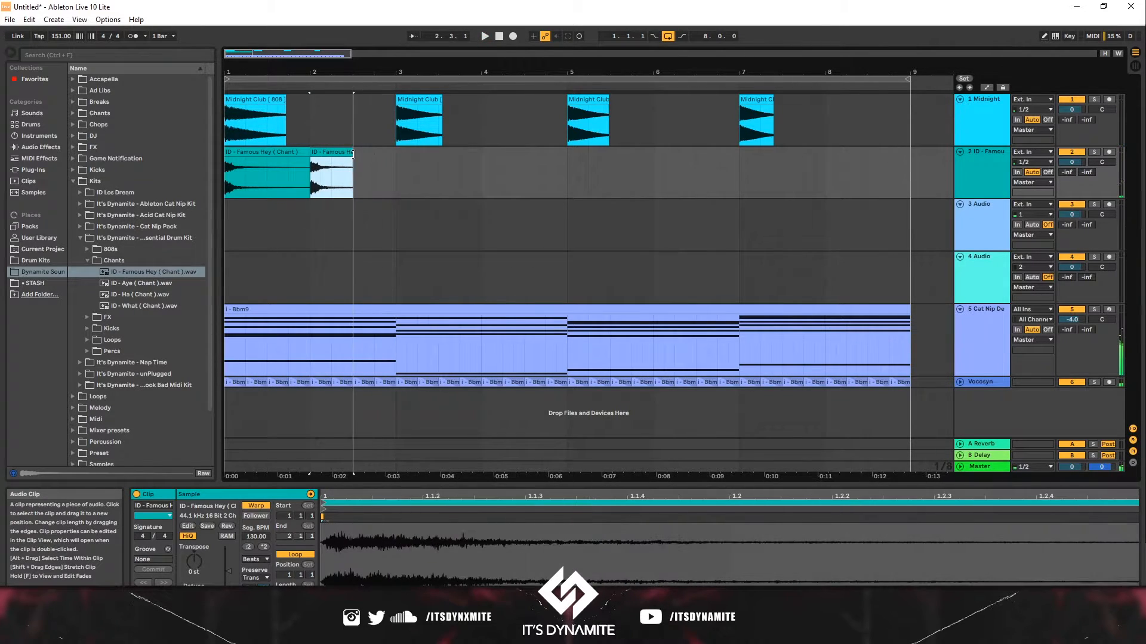
key("ctrl+d")
key("r")
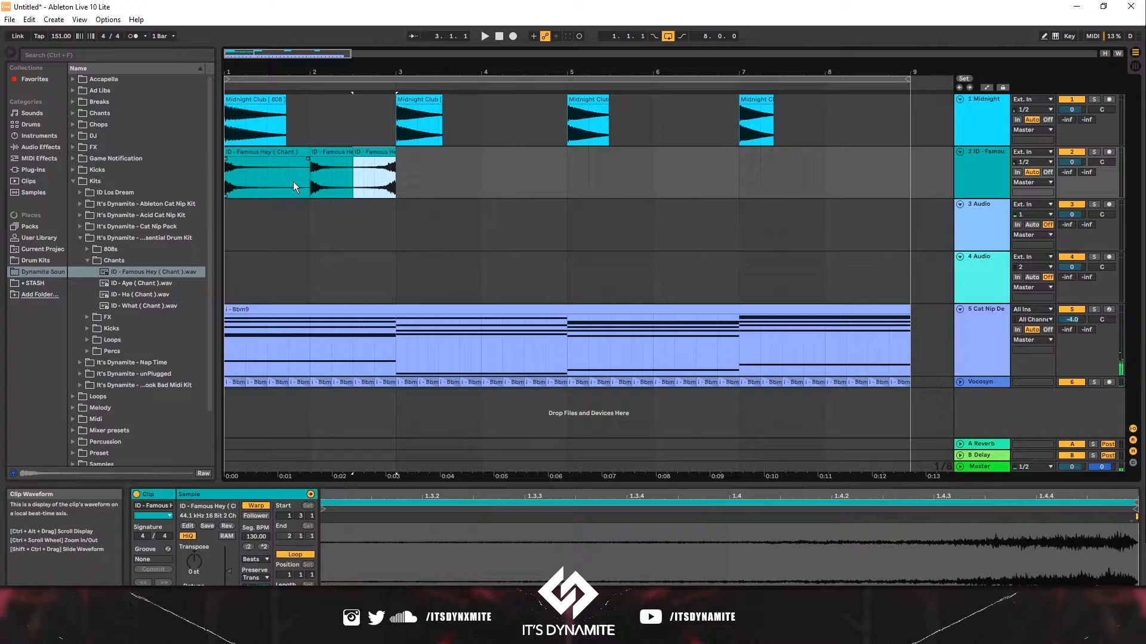
- Duplicate the chant clips to fill bars 1 to 9 and set the chant track's volume to -0.5 dB
left_click_drag(398, 162, 174, 174)
key("ctrl+d")
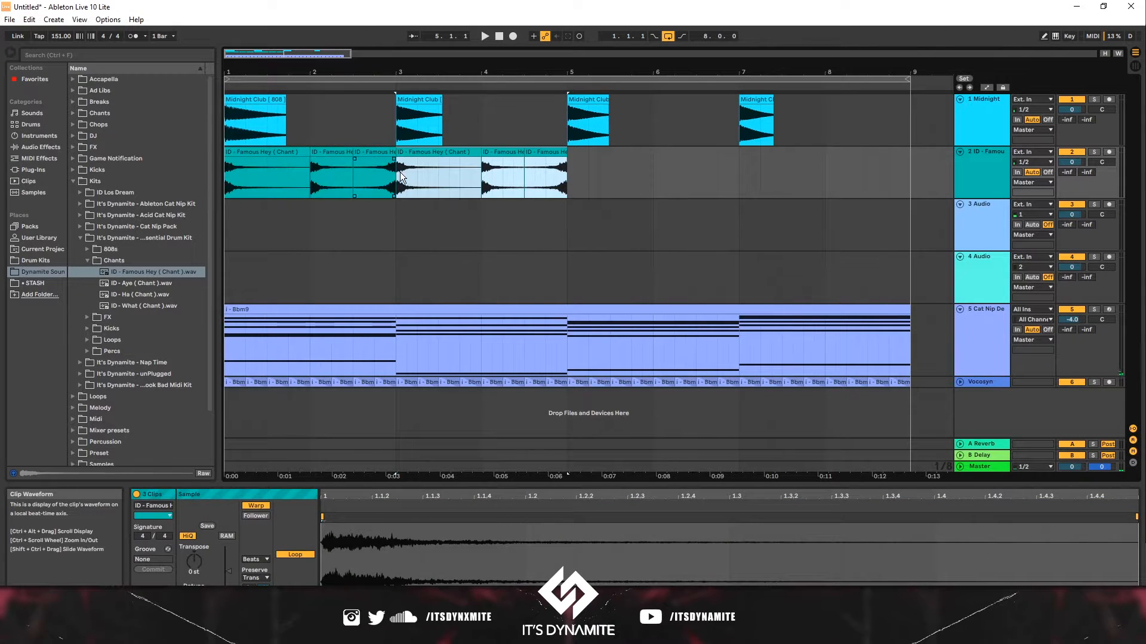
key("ctrl+d")
key("ctrl+d")
left_click_drag(1072, 162, 1072, 166)
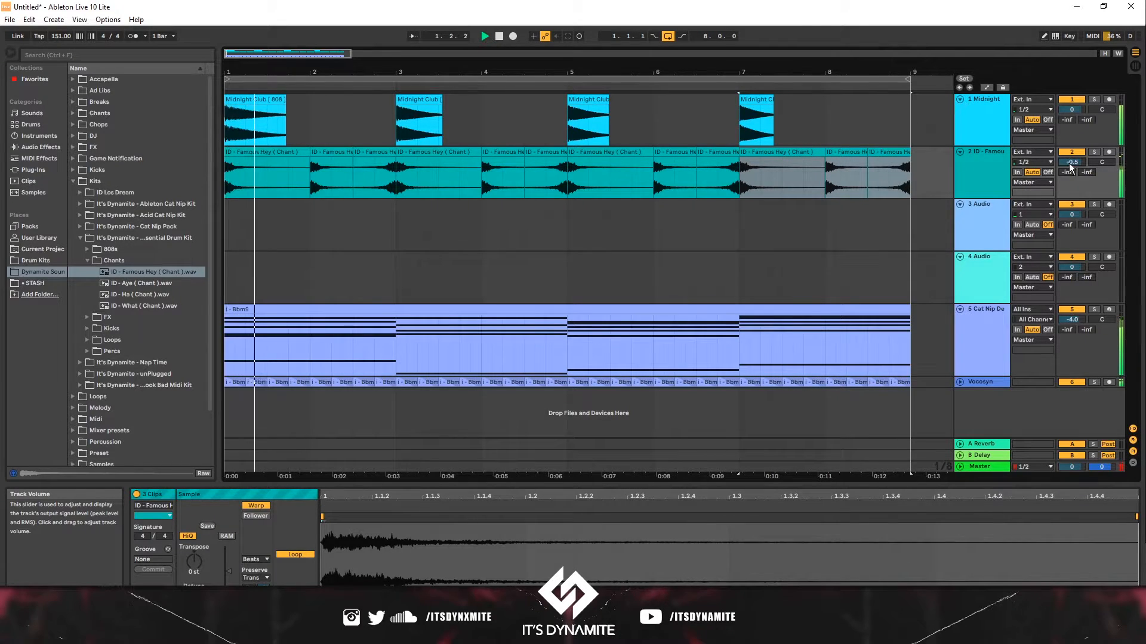
- Place ID - Whip Crack ( FX ).wav from the FX kit folder on the third track at bar 1 and duplicate it
left_click(123, 295)
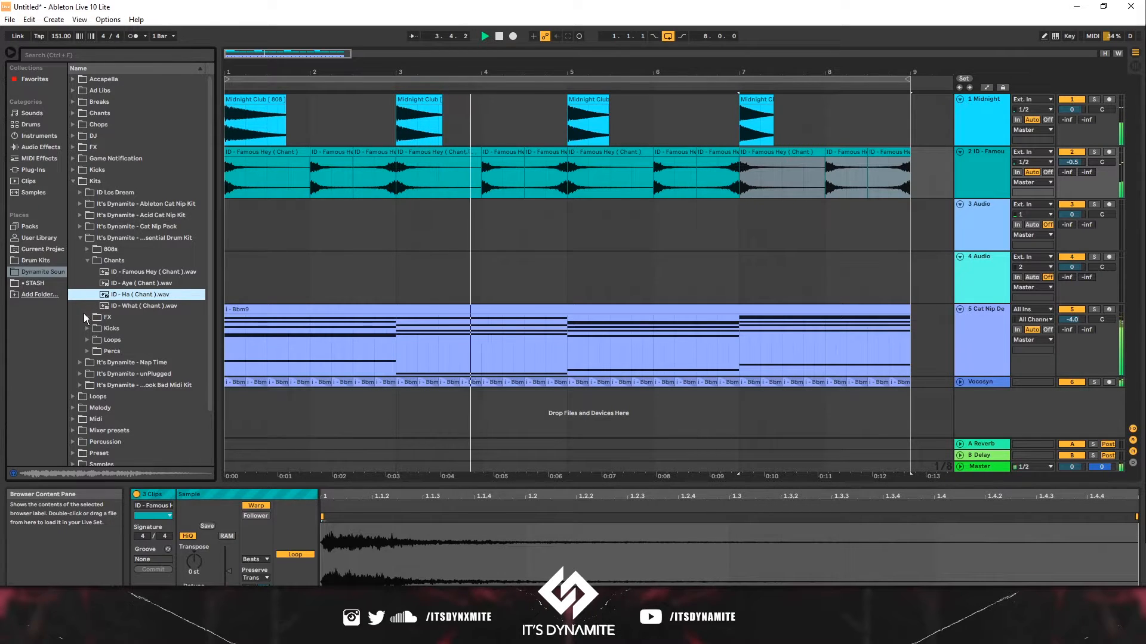
left_click(87, 317)
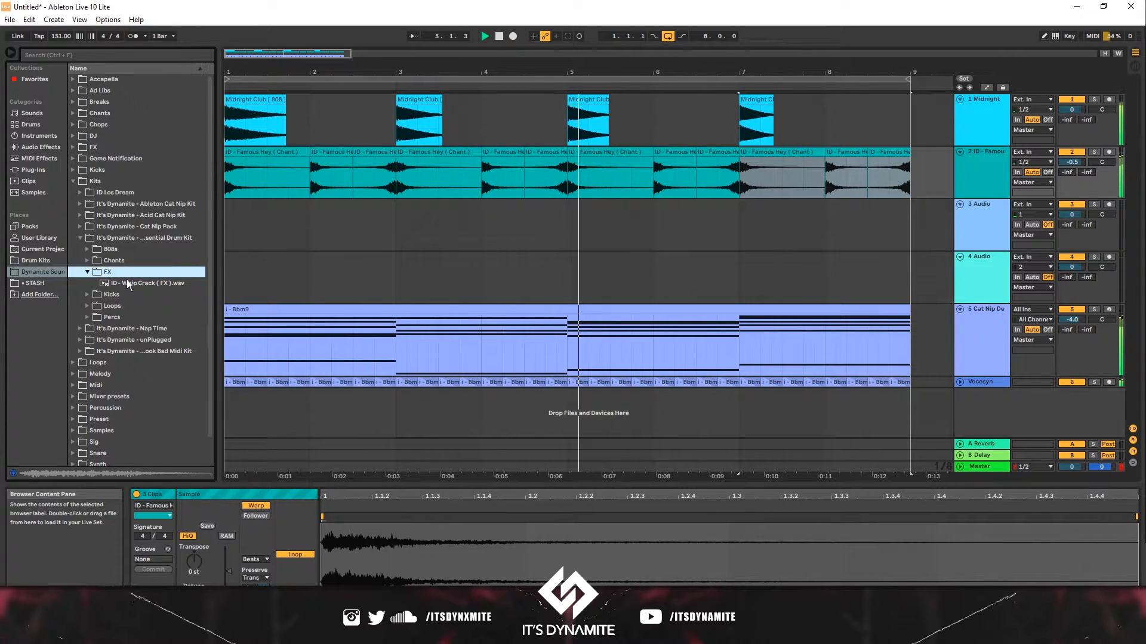
left_click_drag(140, 278, 229, 213)
key("ctrl+d")
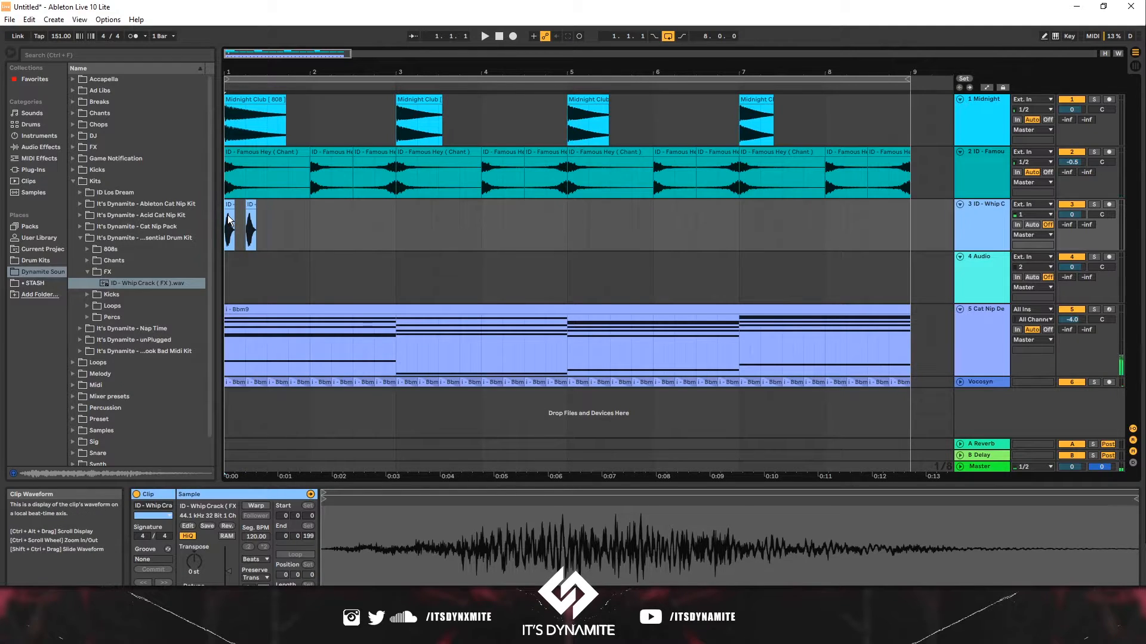
- Duplicate the two whip crack clips repeatedly to fill bars 1 to 9
key("space")
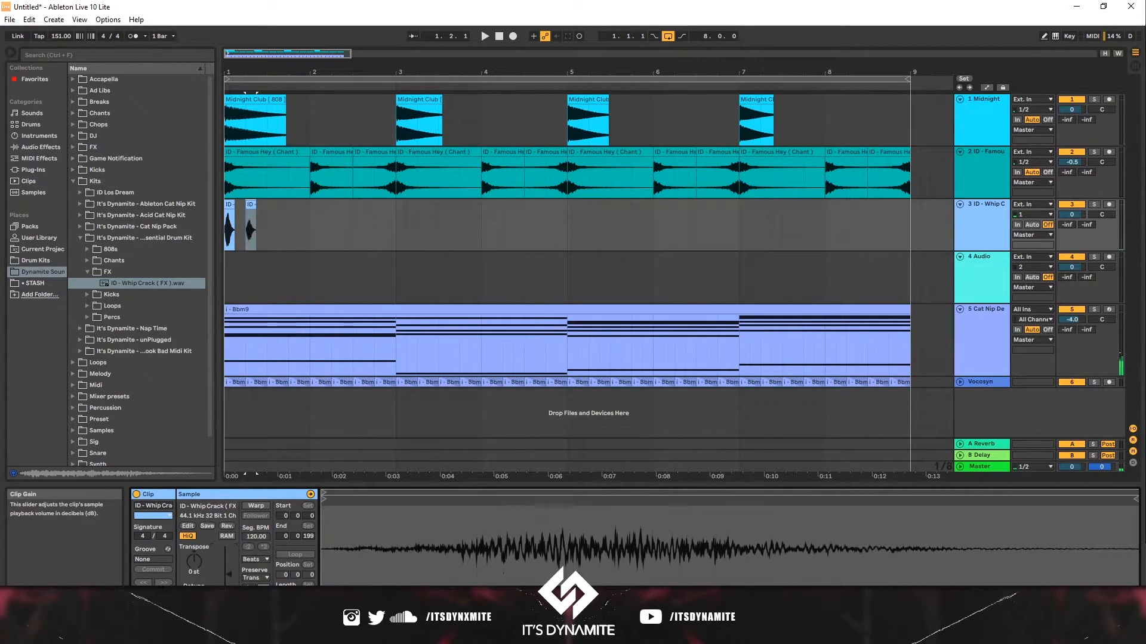
left_click(265, 219)
left_click_drag(265, 218, 131, 221)
key("space")
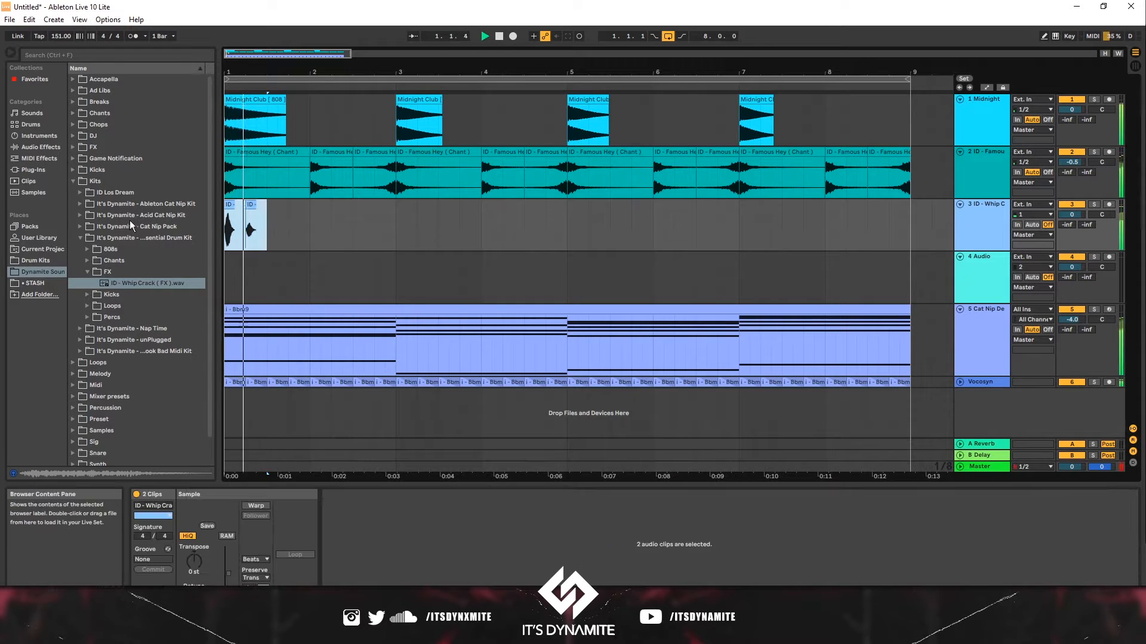
key("ctrl+d")
key("ctrl+d")
key("ctrl+d")
key("ctrl+d")
key("ctrl+d")
key("ctrl+d")
key("ctrl+d")
key("ctrl+d")
key("ctrl+d")
key("ctrl+d")
key("ctrl+d")
key("ctrl+d")
key("ctrl+d")
key("ctrl+d")
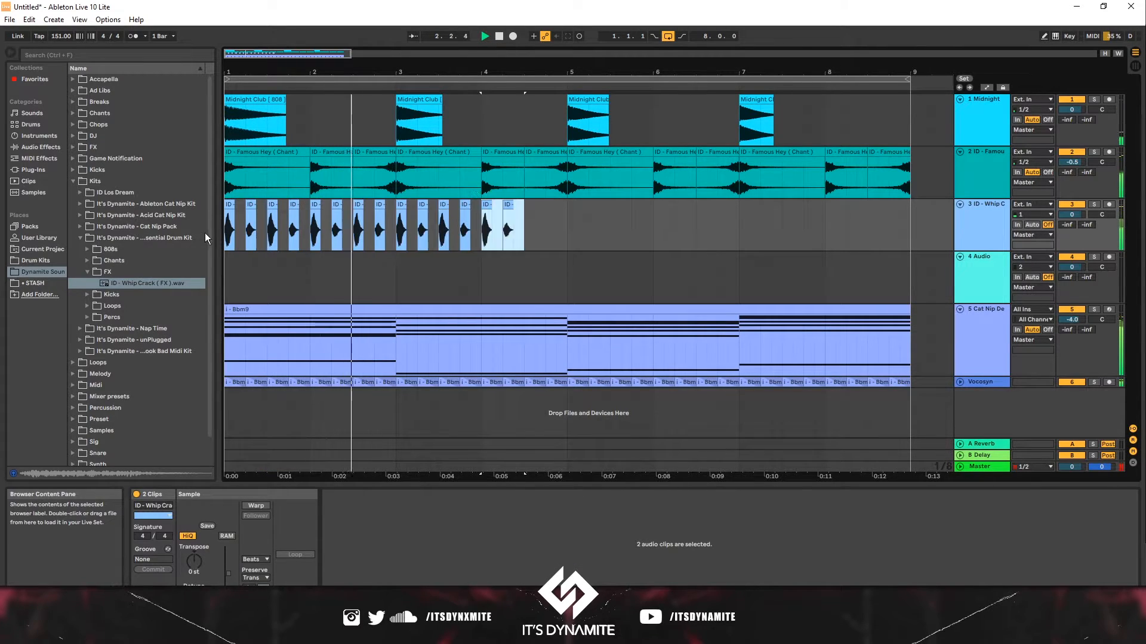
key("ctrl+d")
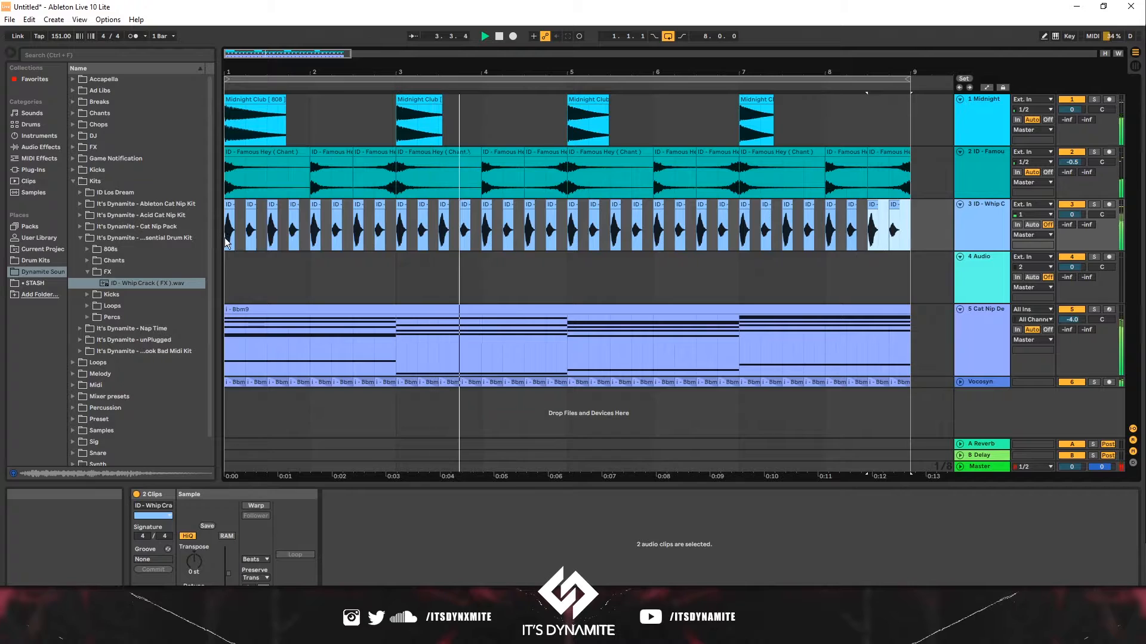
key("space")
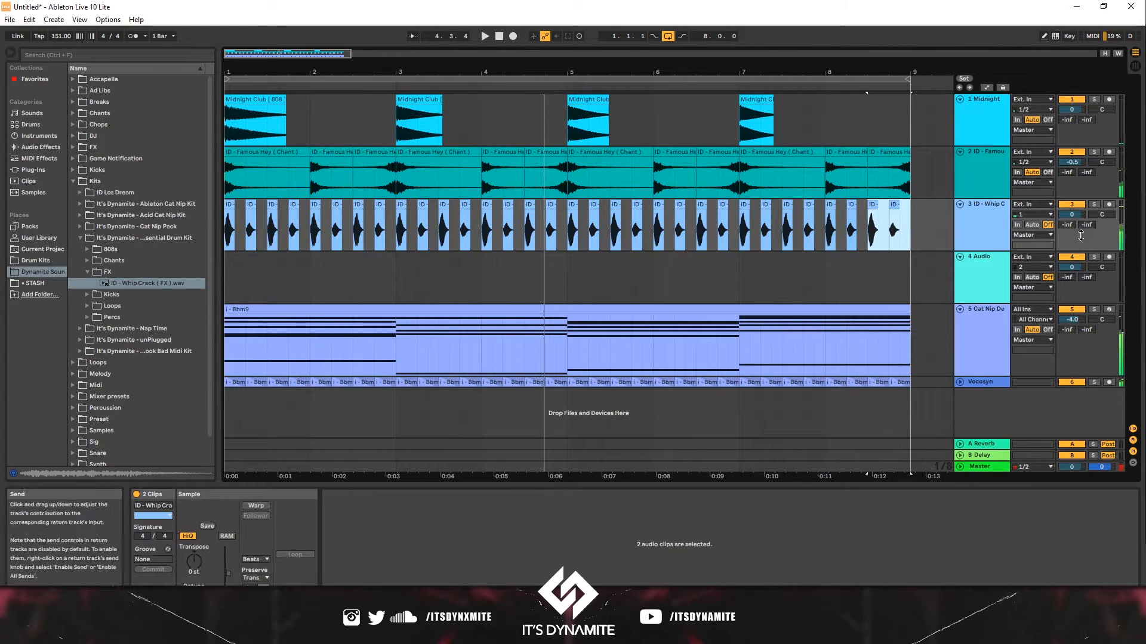
- Set the whip crack track's reverb send to -10.6 dB and its volume to -7.0 dB
left_click(1081, 239)
left_click(981, 443)
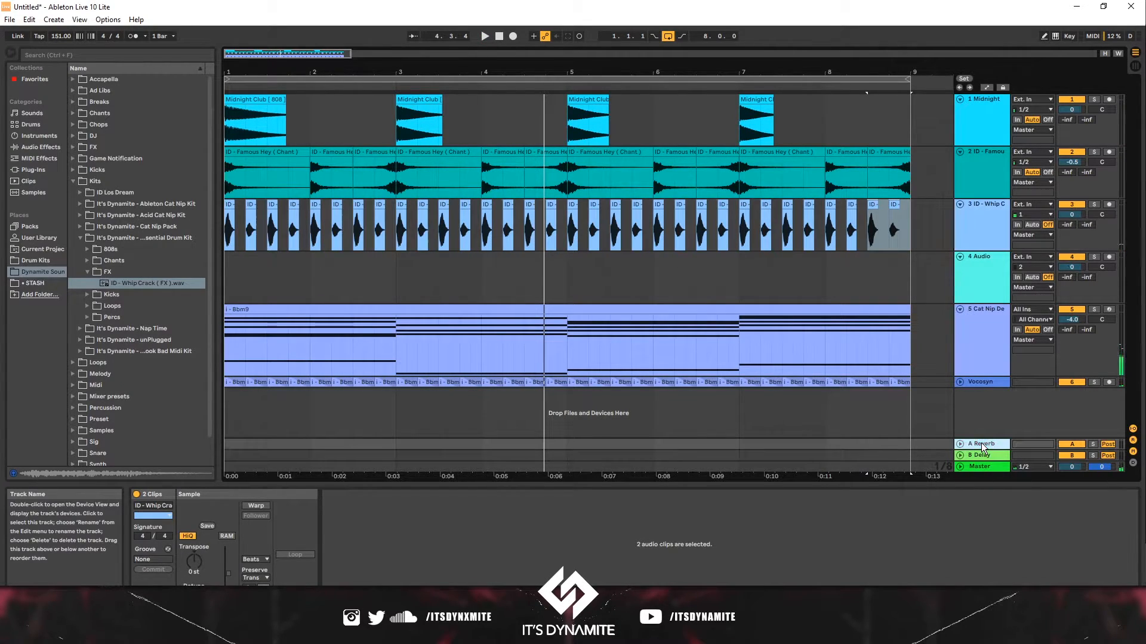
left_click_drag(1072, 228, 1072, 224)
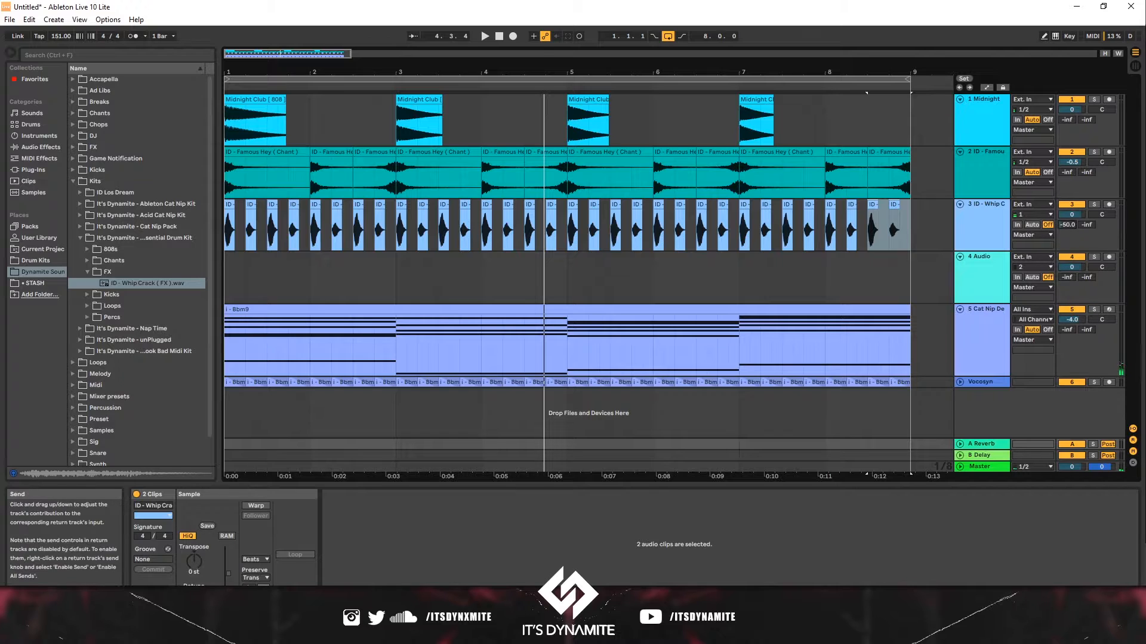
key("space")
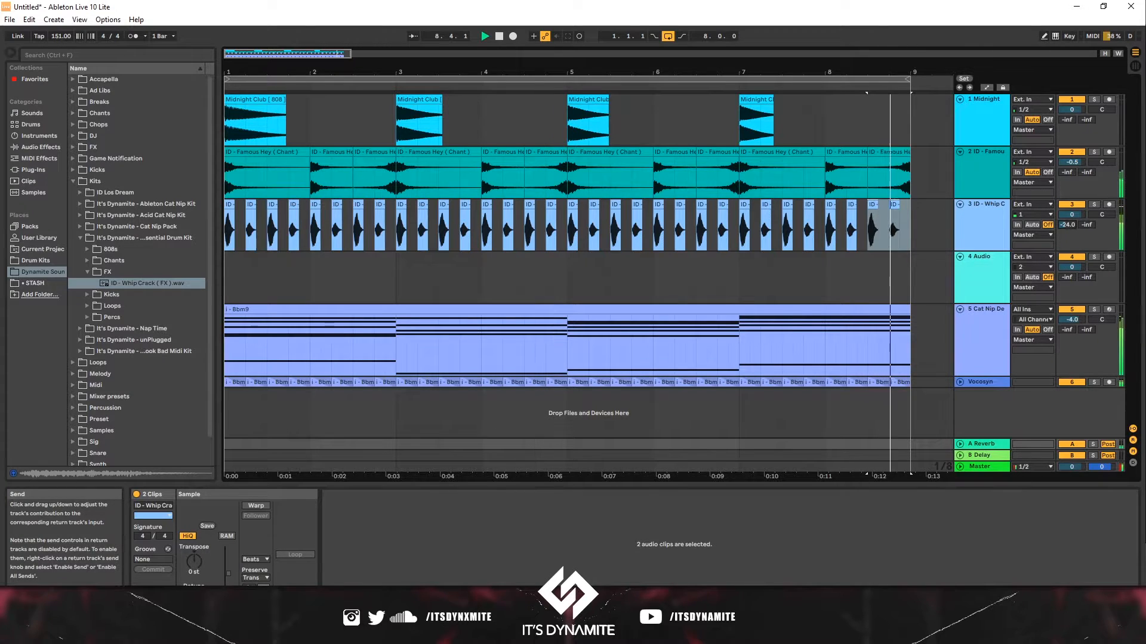
key("space")
mouse_move(1071, 224)
left_mouse_down()
mouse_move(1071, 215)
mouse_move(1069, 225)
left_mouse_up()
key("space")
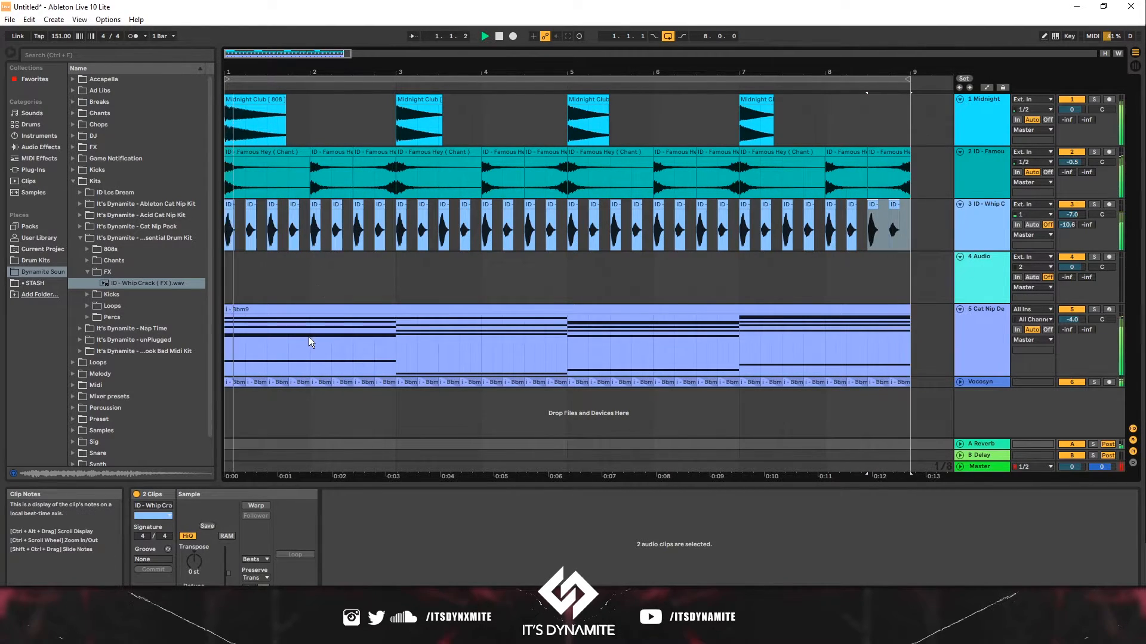
- Delete the second half of bar 1 from the Bbm9 chord clip
key("space")
left_click_drag(268, 332, 294, 334)
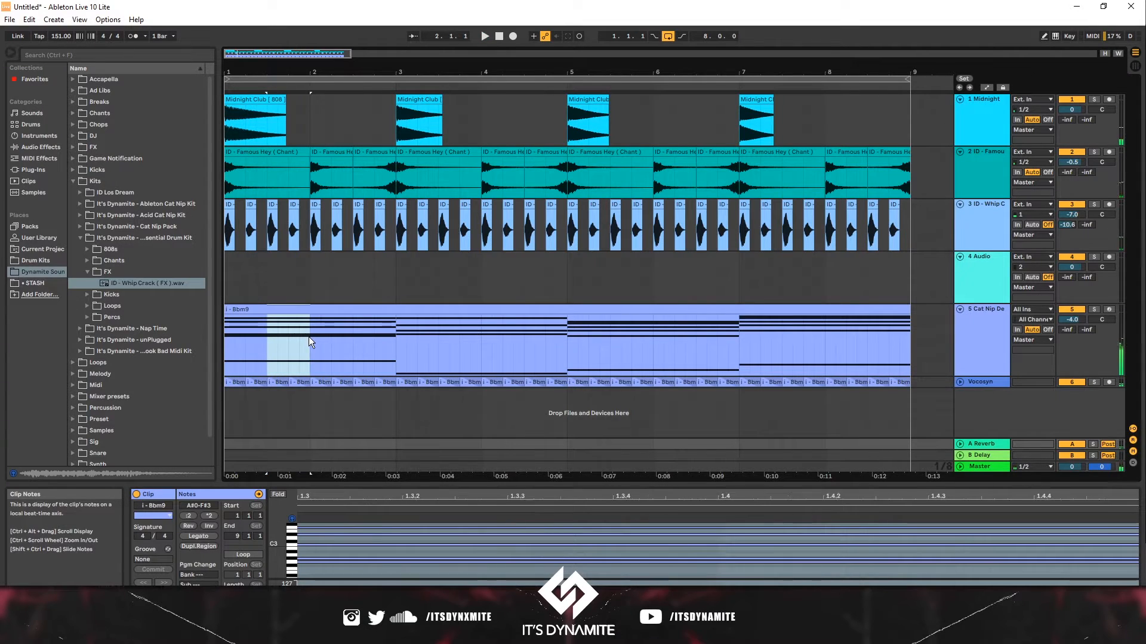
key("Delete")
key("space")
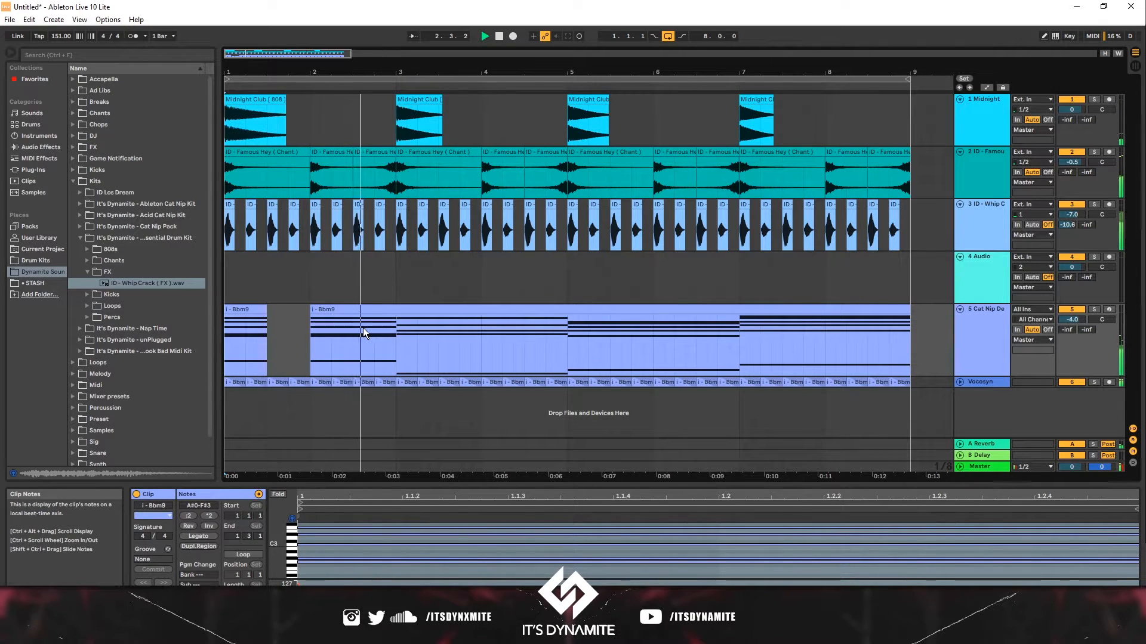
- Delete the second half of bar 3 from the Bbm9 chord clip
key("space")
key("space")
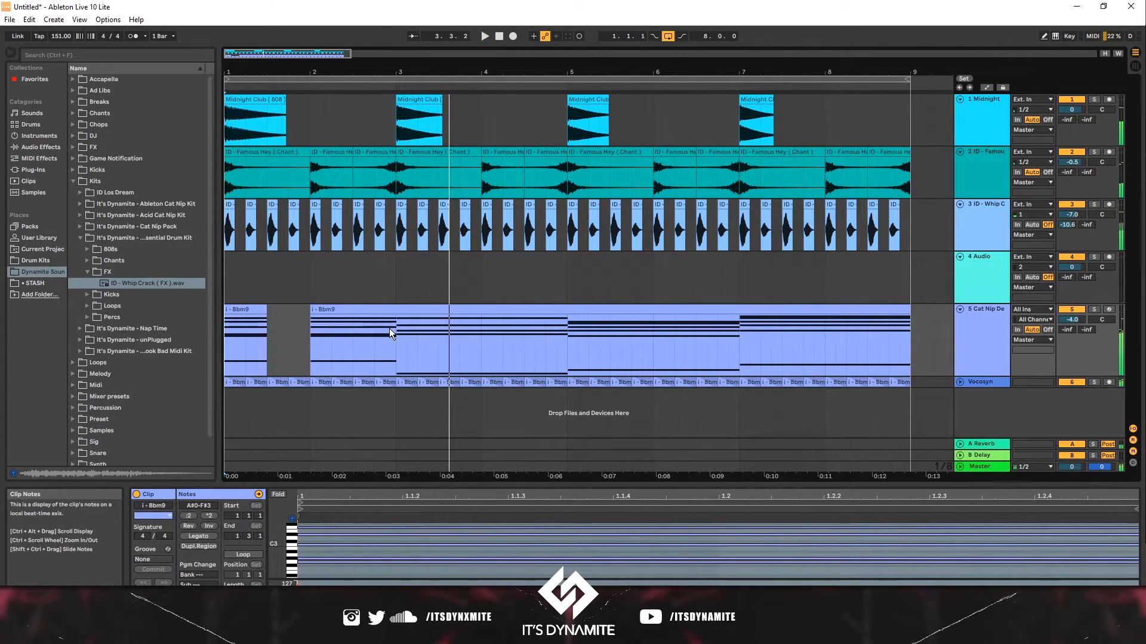
left_click(435, 328)
left_click_drag(435, 329, 481, 330)
key("Delete")
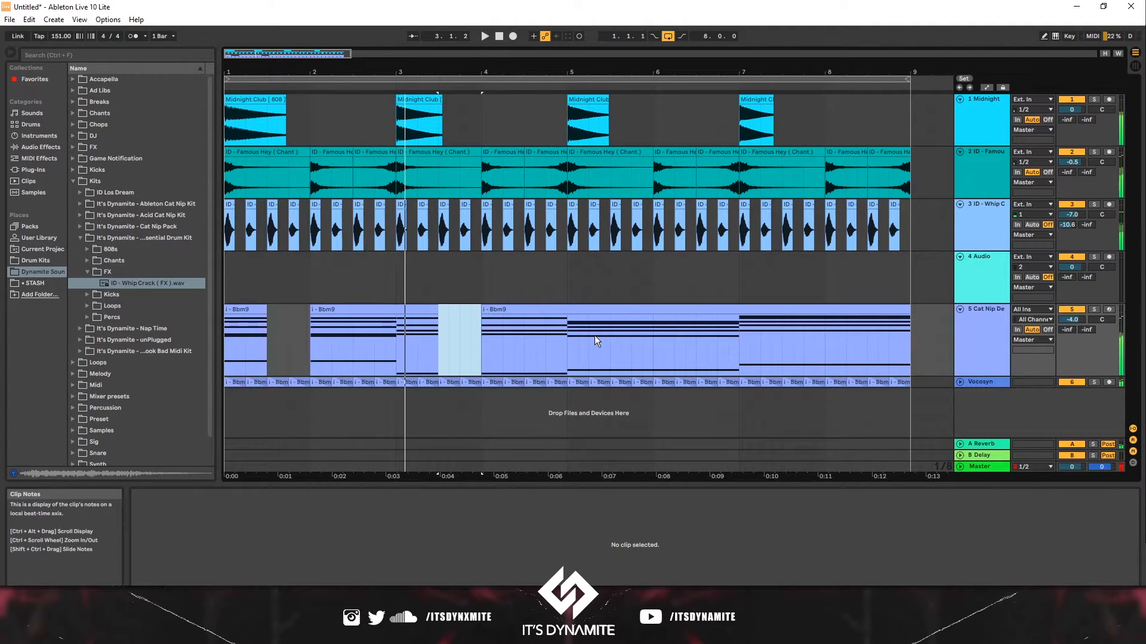
- Delete further short sections of the Bbm9 chord clip to chop its rhythm
left_click(595, 336)
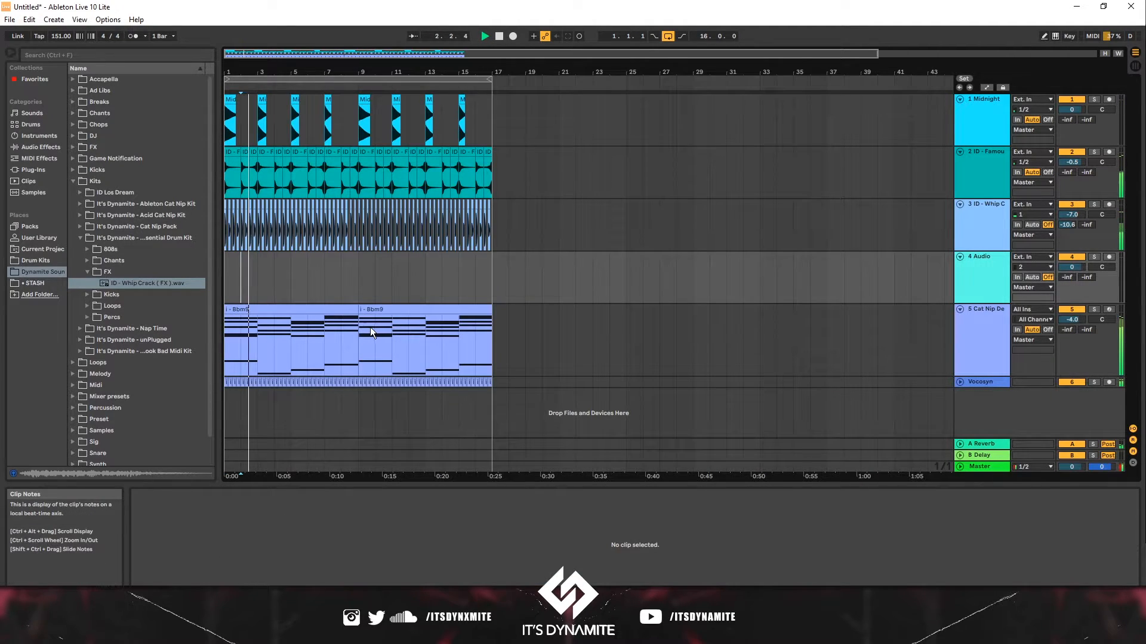
left_click(377, 327)
left_click_drag(381, 327, 486, 329)
key("Delete")
left_click(414, 330)
key("Delete")
left_click(439, 328)
key("Delete")
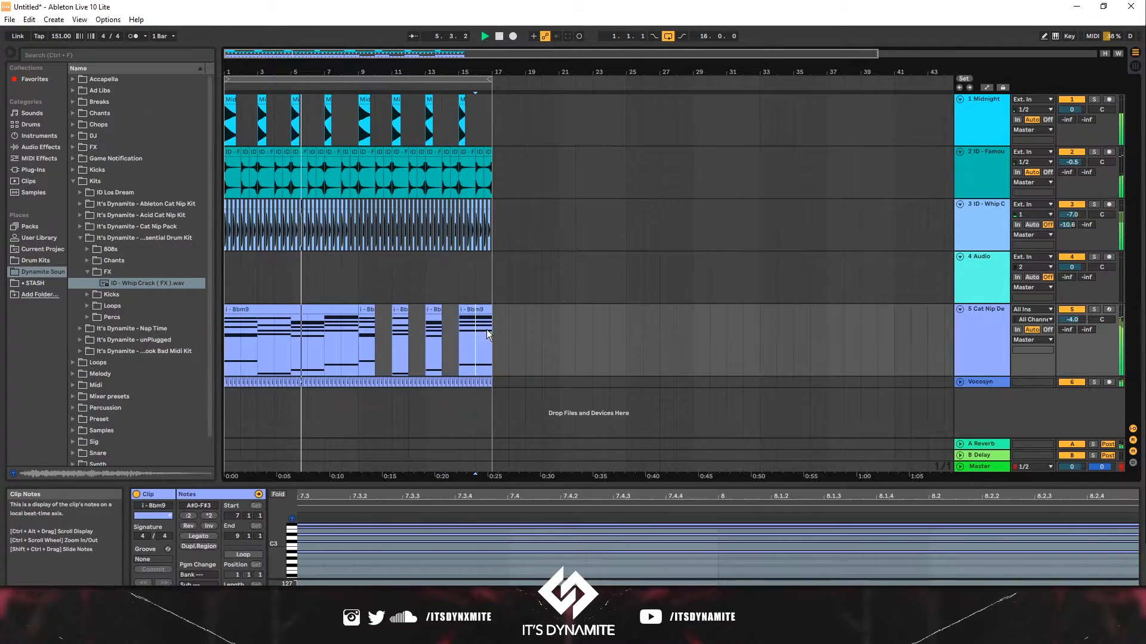
- Remove the whip crack clips from bars 1 to 9
key("Delete")
left_click_drag(360, 269, 207, 217)
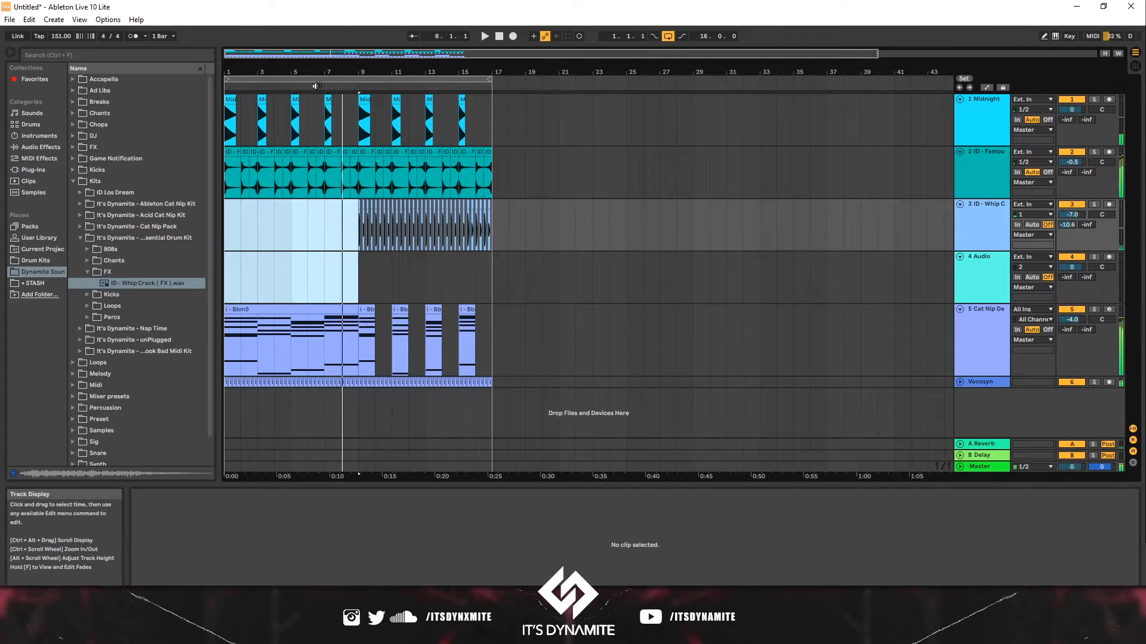
key("space")
left_click(229, 113)
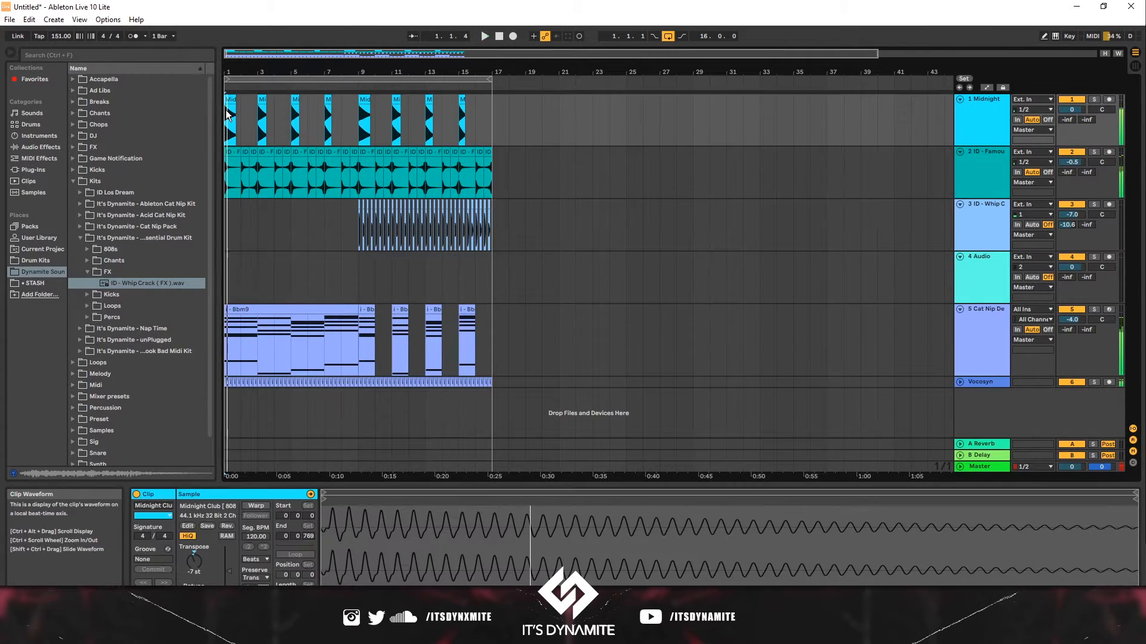
- Delete the vocal chop clips from bars 1 to 9 and the chant clips from bar 2 to bar 9
left_click(358, 395)
left_click_drag(205, 379, 206, 381)
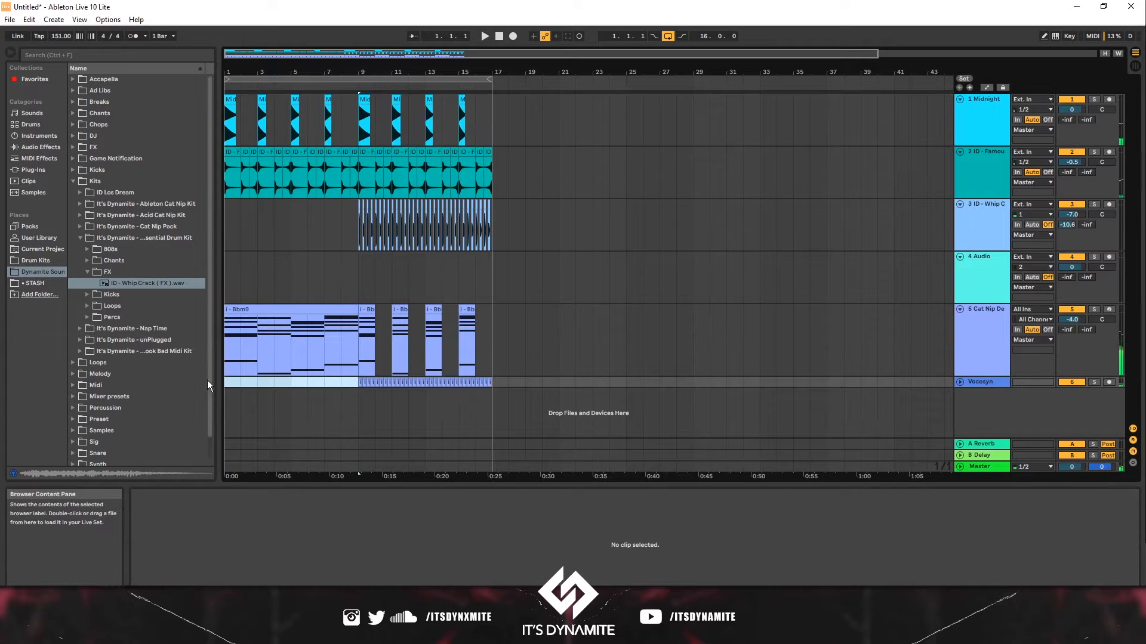
key("space")
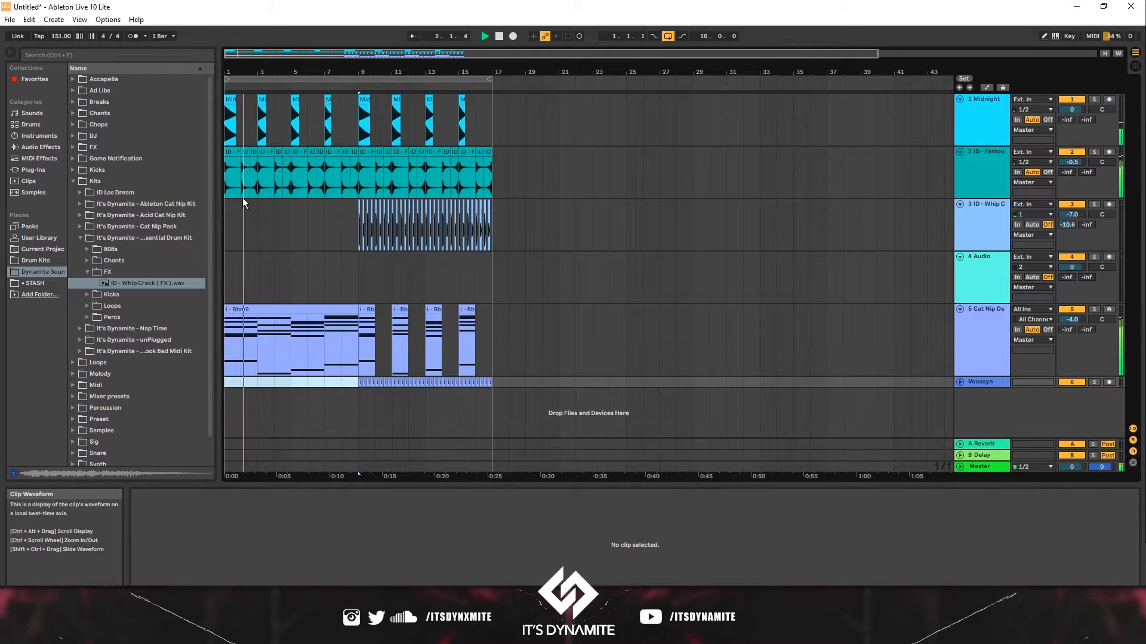
left_click_drag(245, 192, 357, 189)
key("Delete")
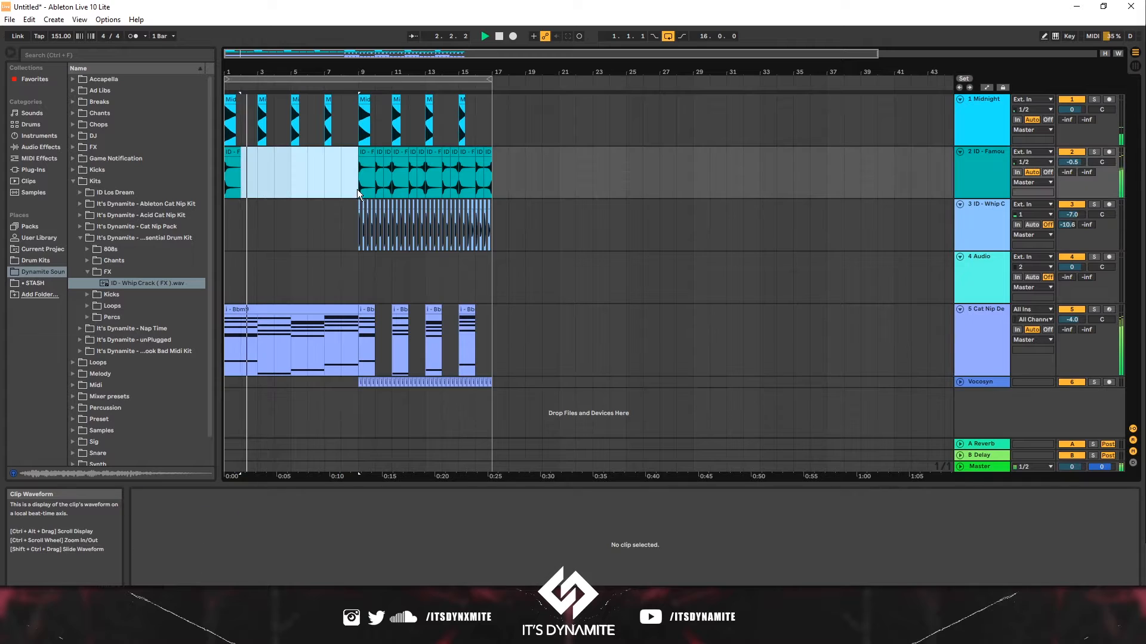
- Copy the bar-1 chant hit and paste it at bar 5
left_click(242, 155)
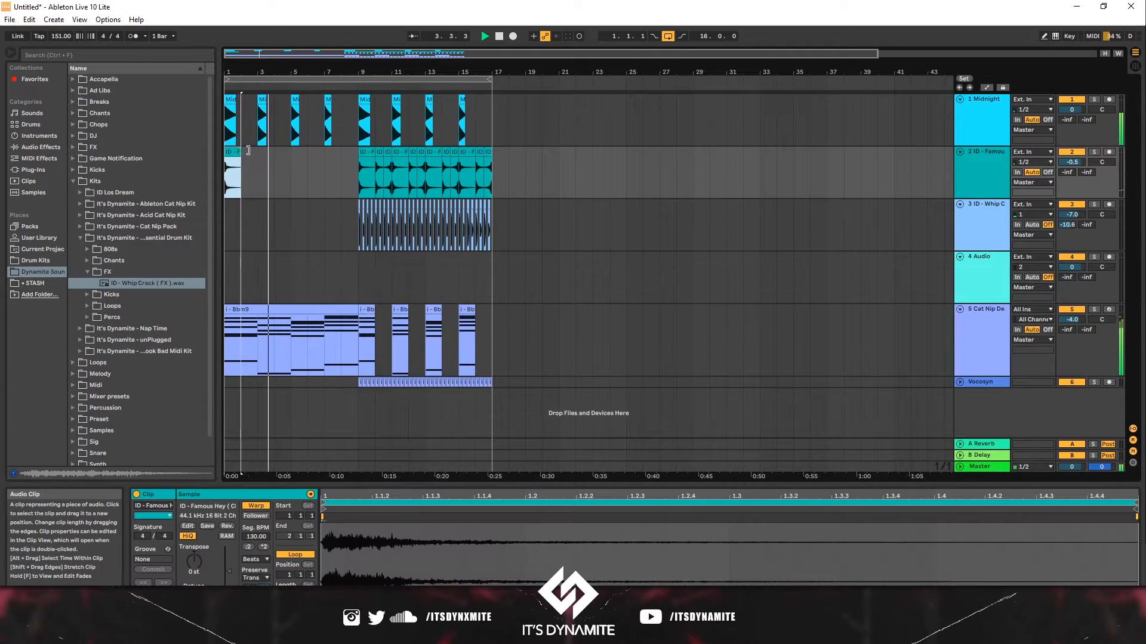
left_click(292, 166)
key("ctrl+v")
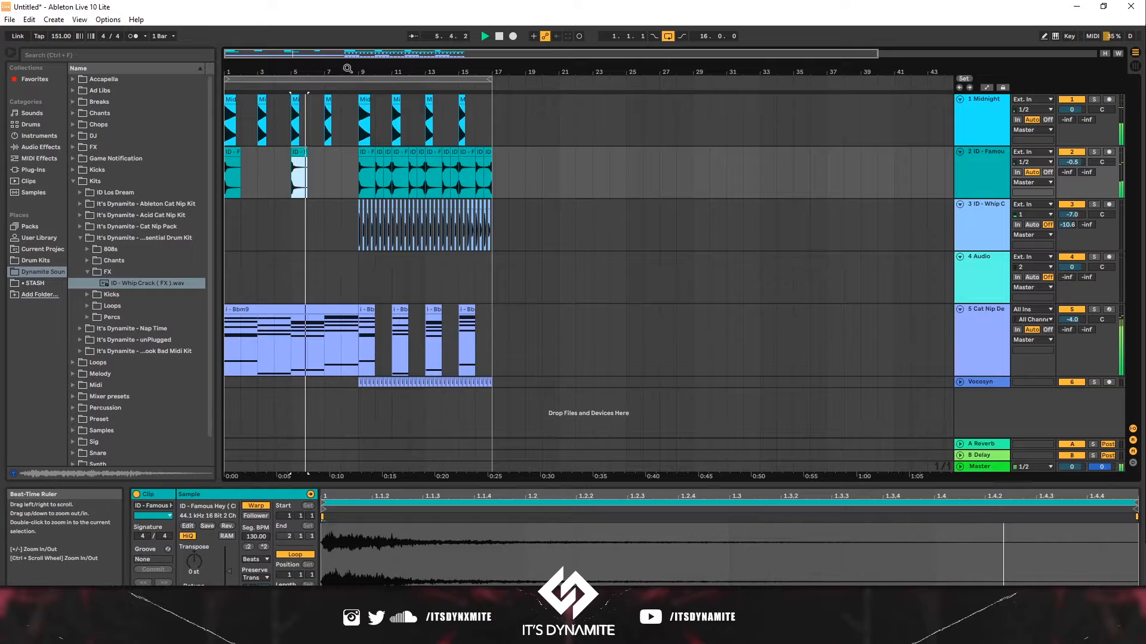
- Copy the chant hit to bar 8 and reverse the copy
left_click_drag(347, 69, 425, 141)
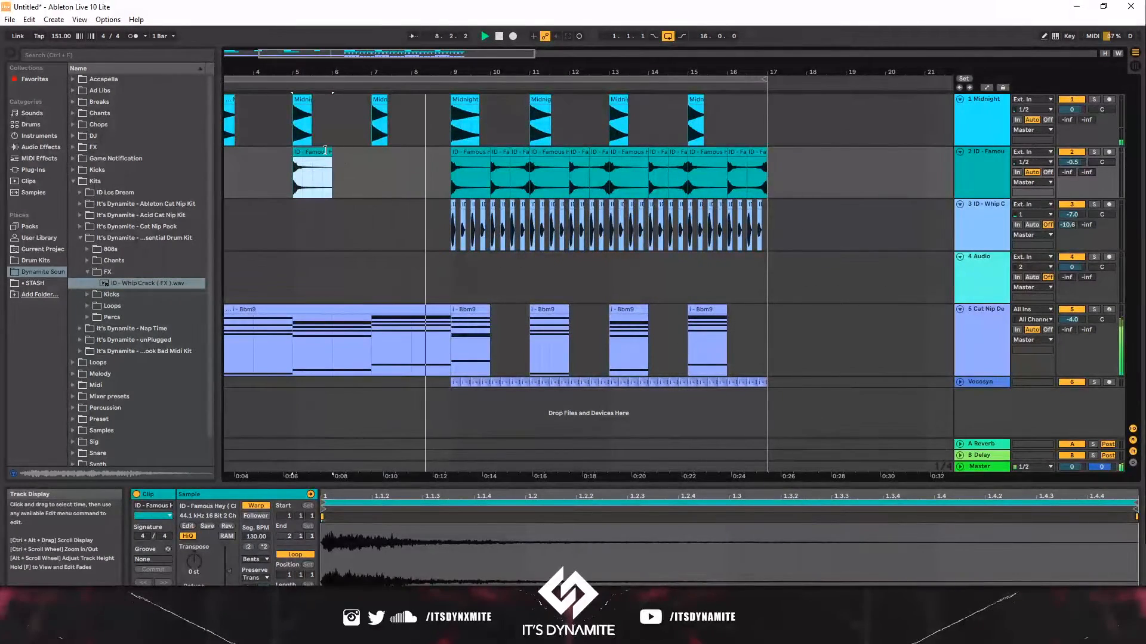
left_click_drag(325, 151, 433, 154)
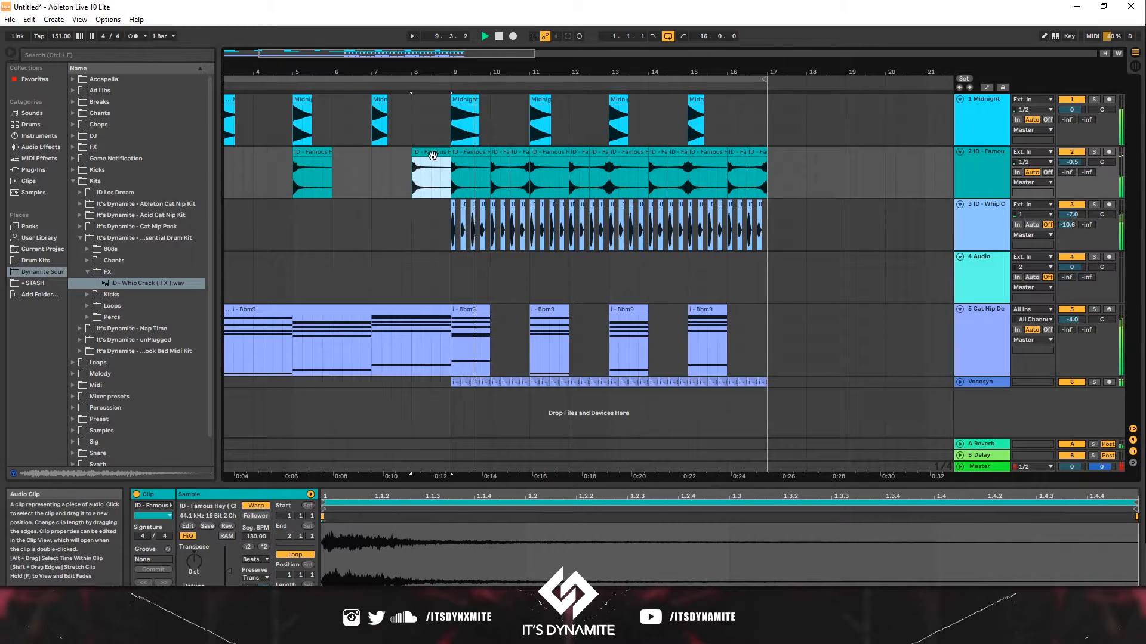
key("r")
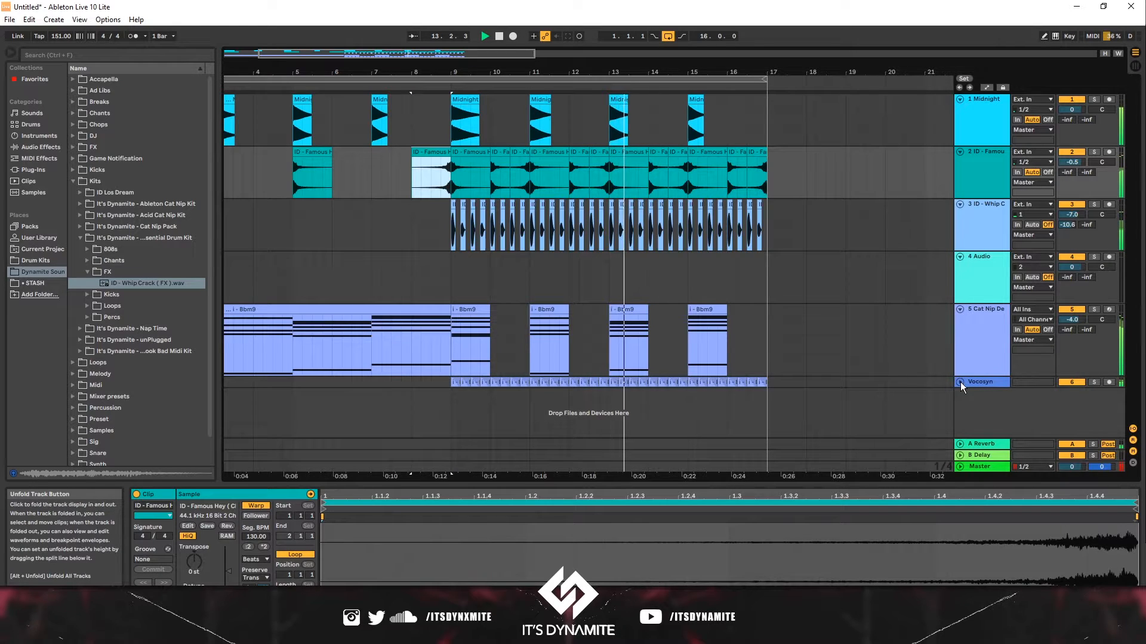
- Delete the whip crack and vocal chop clips in the last half bar before bar 17
left_click_drag(639, 69, 663, 74)
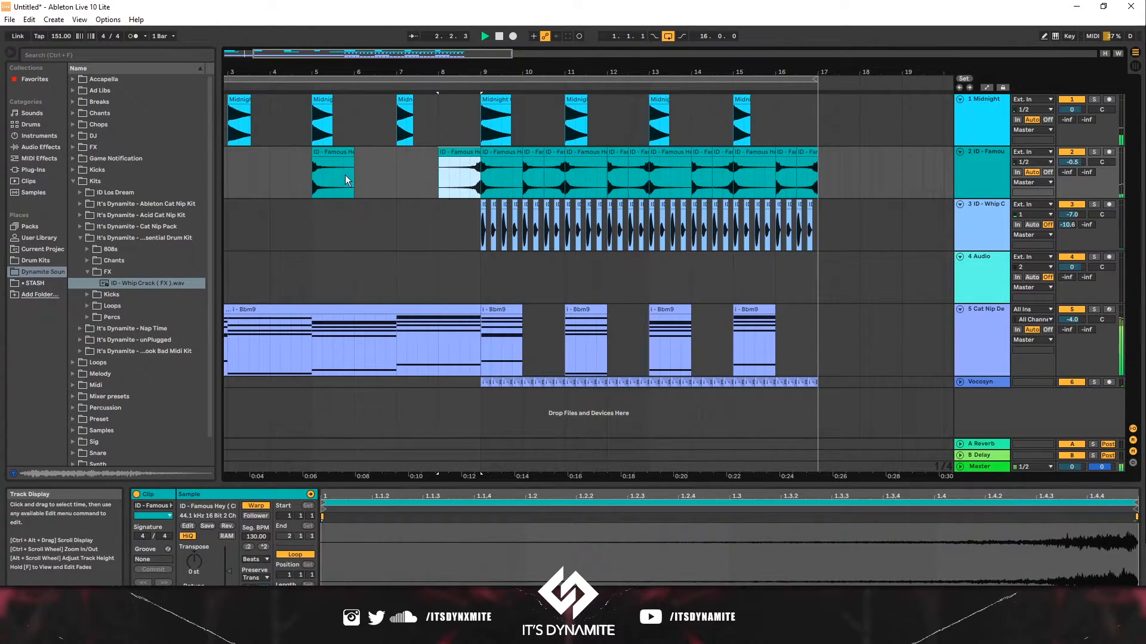
left_click_drag(318, 73, 331, 59)
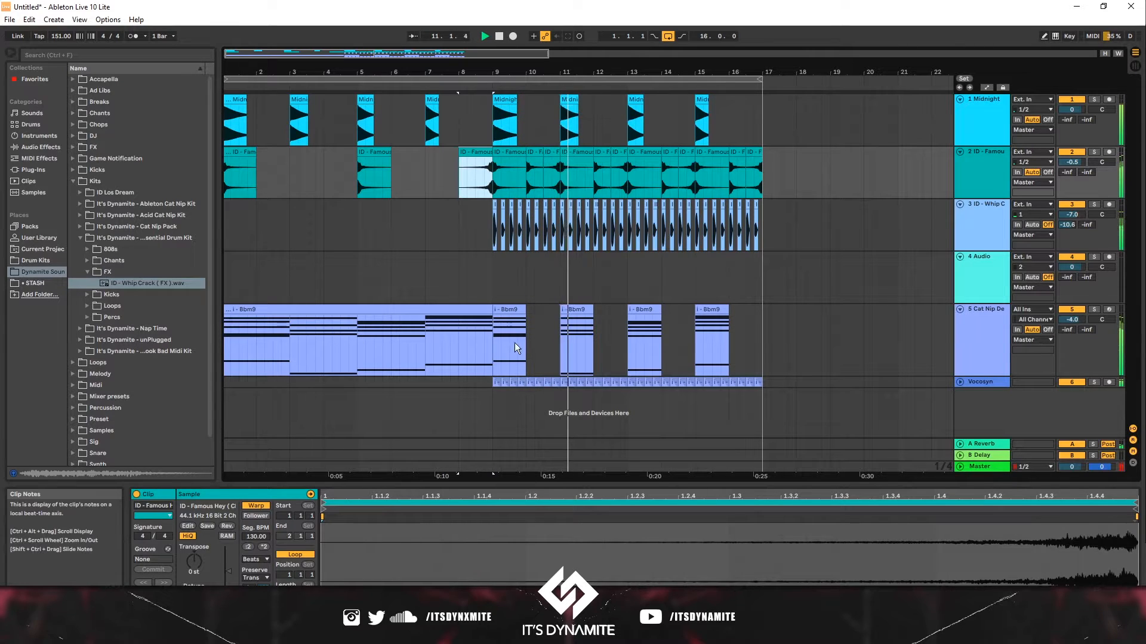
left_click_drag(764, 384, 732, 214)
key("Delete")
key("Delete")
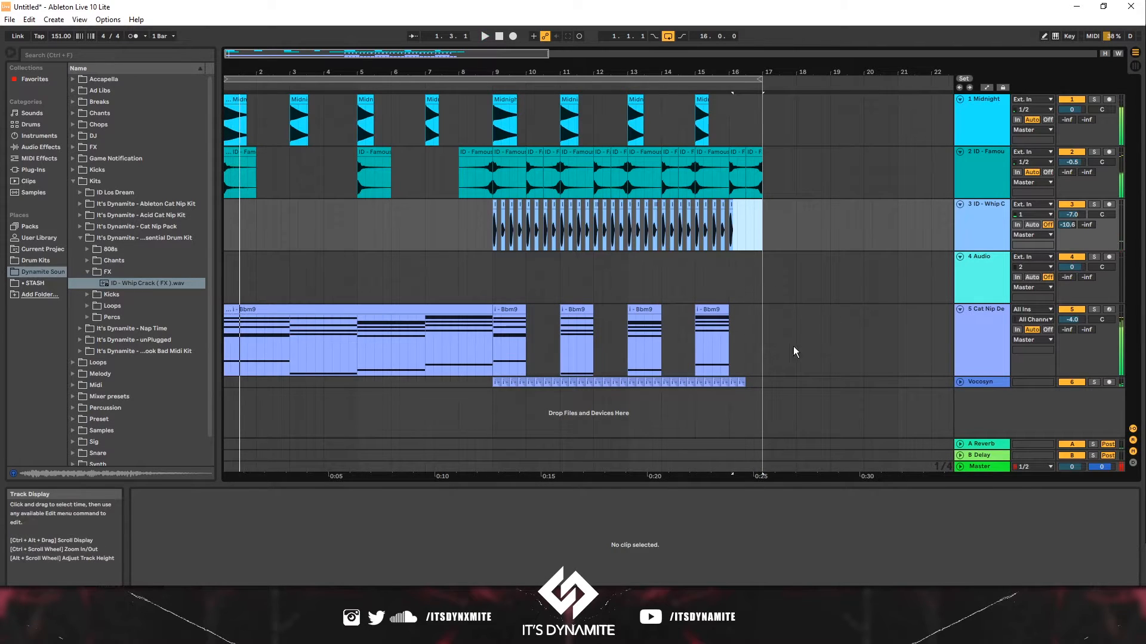
- Duplicate the bar 9 to 17 section across all tracks so it repeats from bar 17 to bar 25
left_click_drag(754, 379, 501, 114)
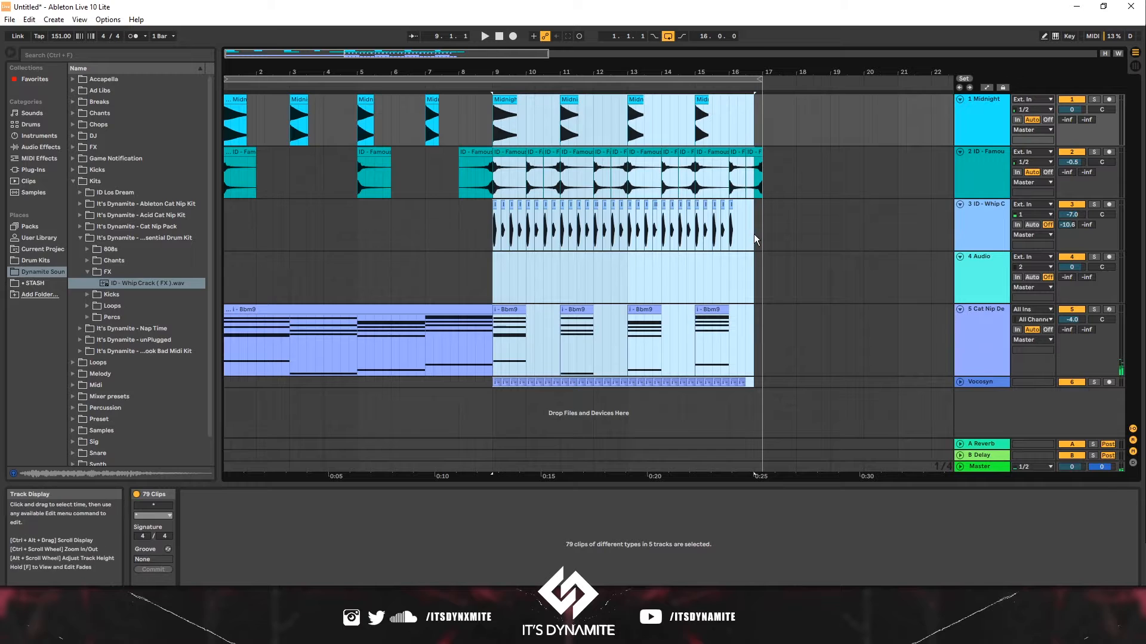
left_click(762, 387)
left_click_drag(762, 387, 494, 124)
key("ctrl+d")
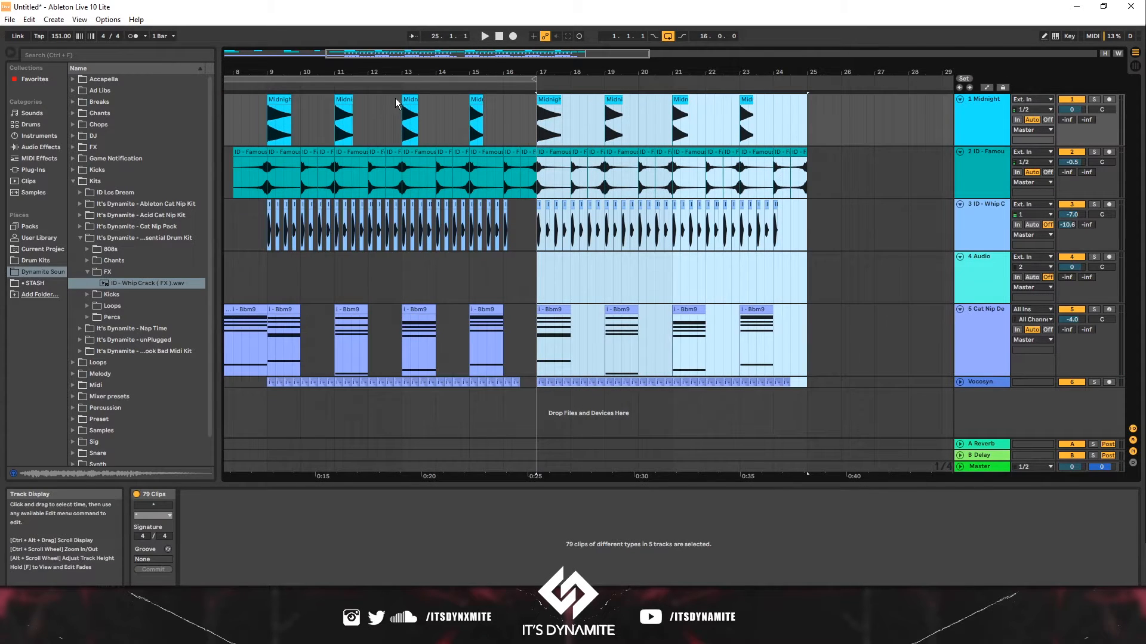
- Play back the arrangement around the transition into bar 17
left_click_drag(413, 75, 412, 36)
left_click(402, 266)
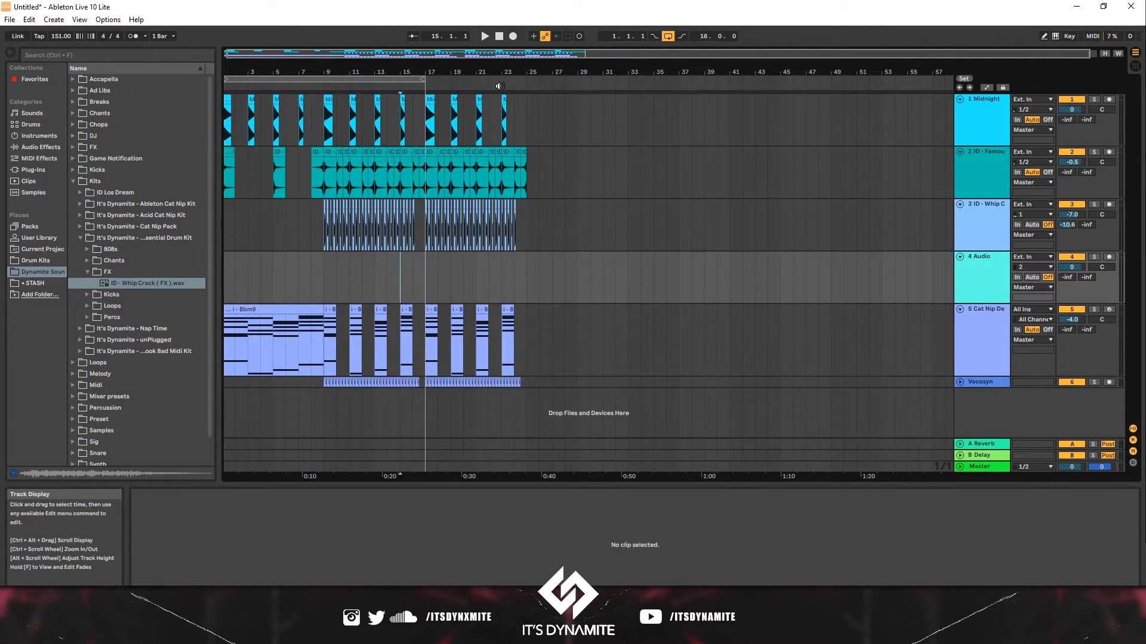
key("space")
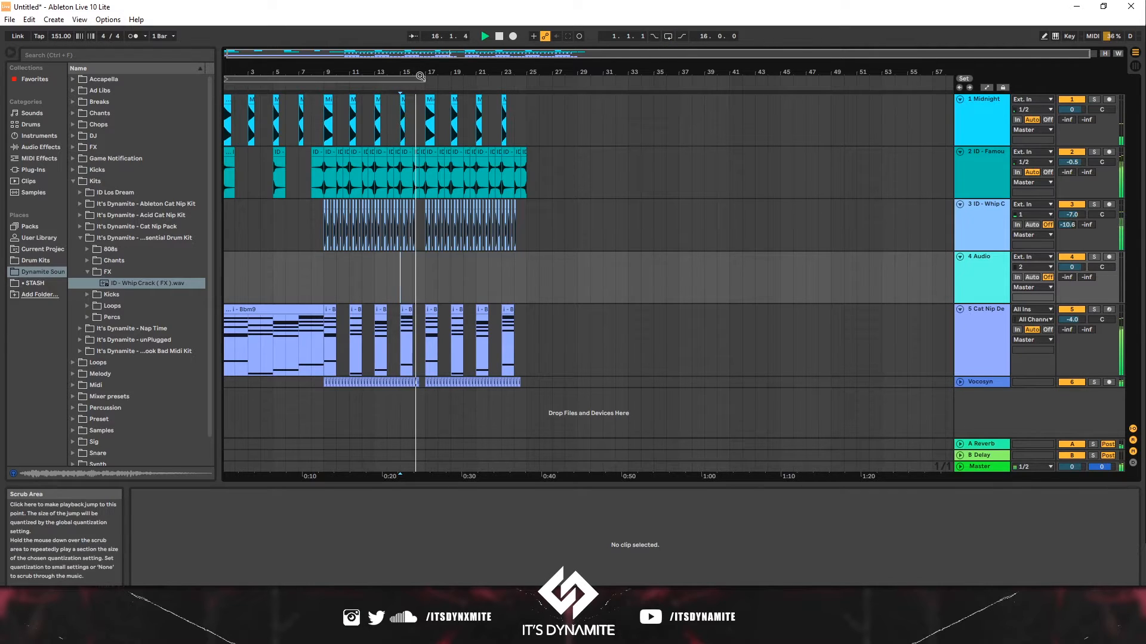
left_click_drag(429, 74, 404, 68)
key("space")
key("space")
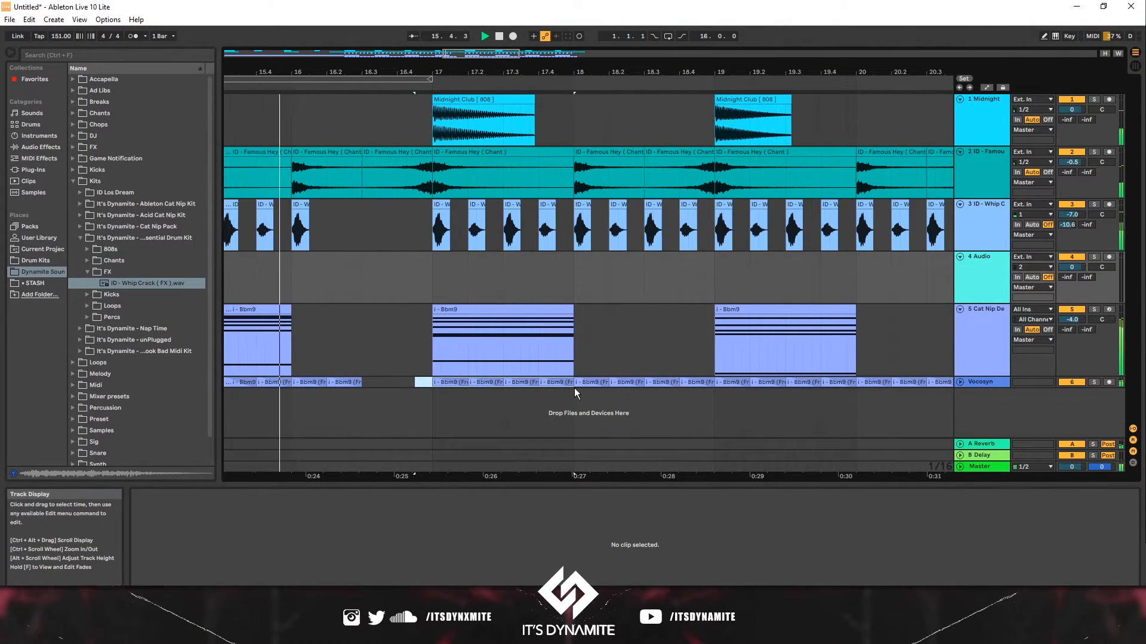
- Try deleting the Vocosyn chops in bar 18, then undo the deletion
left_click(573, 386, "shift")
left_click_drag(556, 386, 637, 380)
key("Delete")
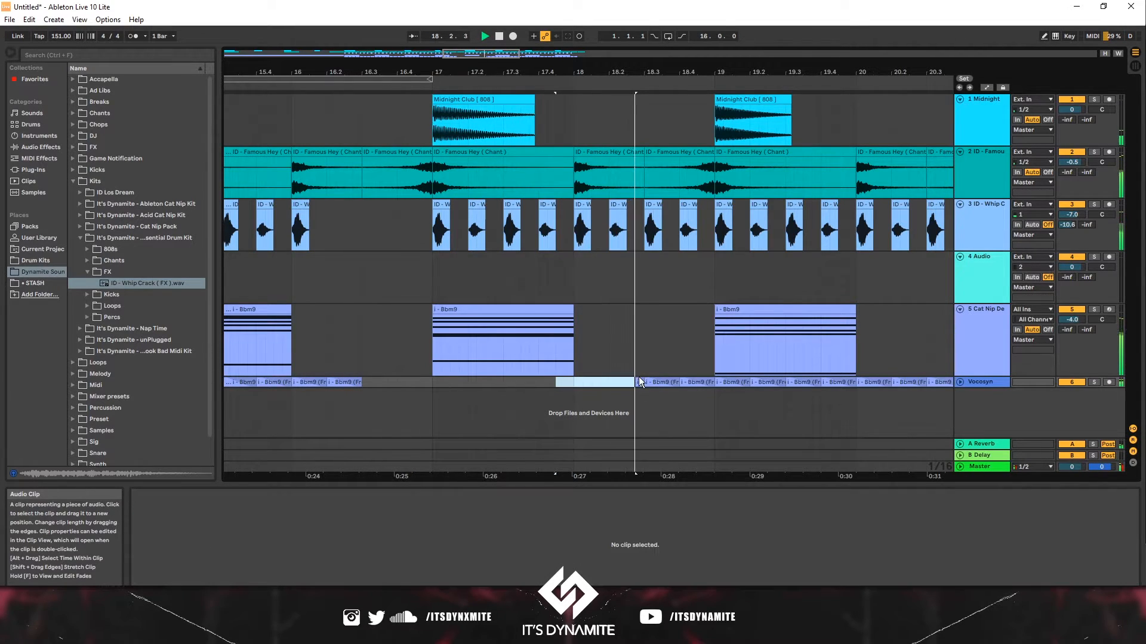
key("space")
key("ctrl+z")
- Delete the Bbm9 chord clip and the 808 clip at bar 19
left_click(418, 374)
key("space")
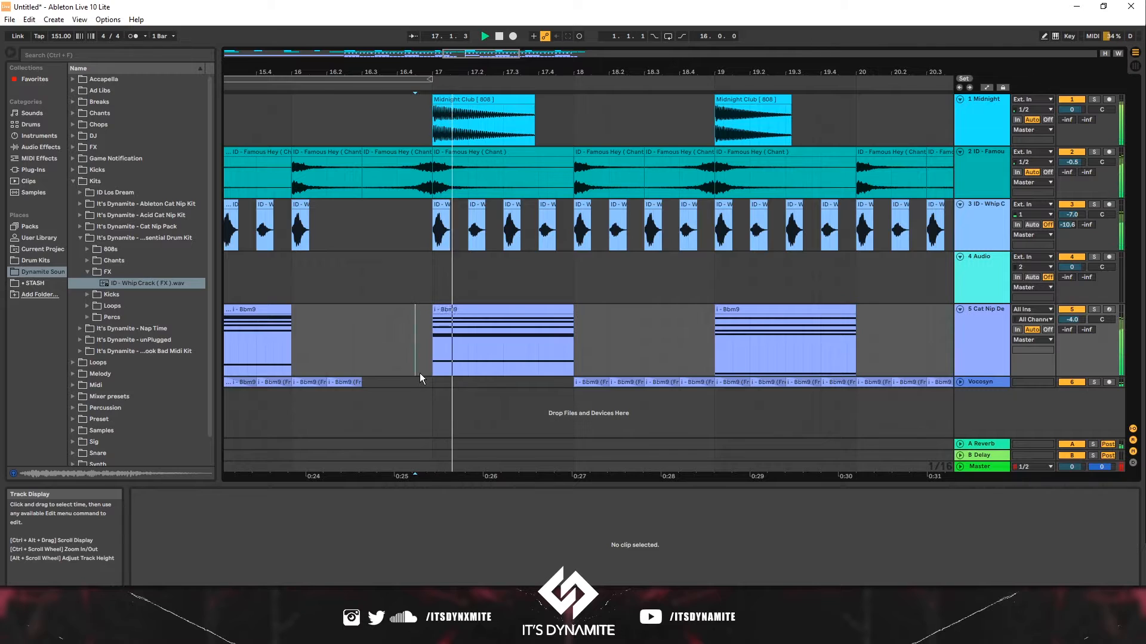
left_click(740, 322)
key("Delete")
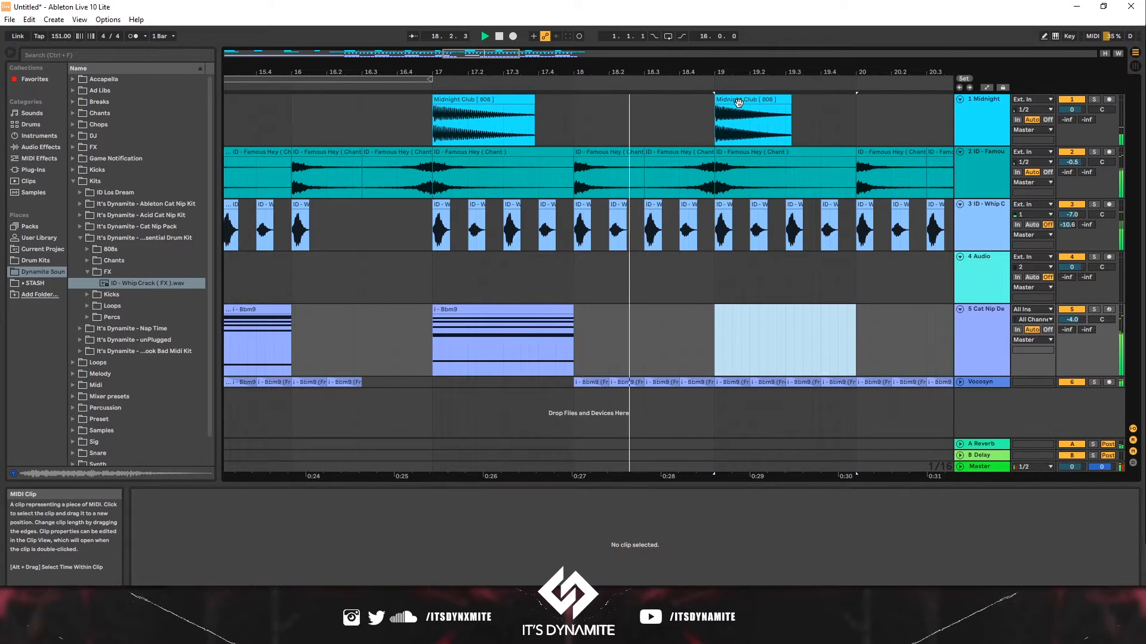
left_click(739, 101)
key("Delete")
left_click_drag(758, 72, 696, 60)
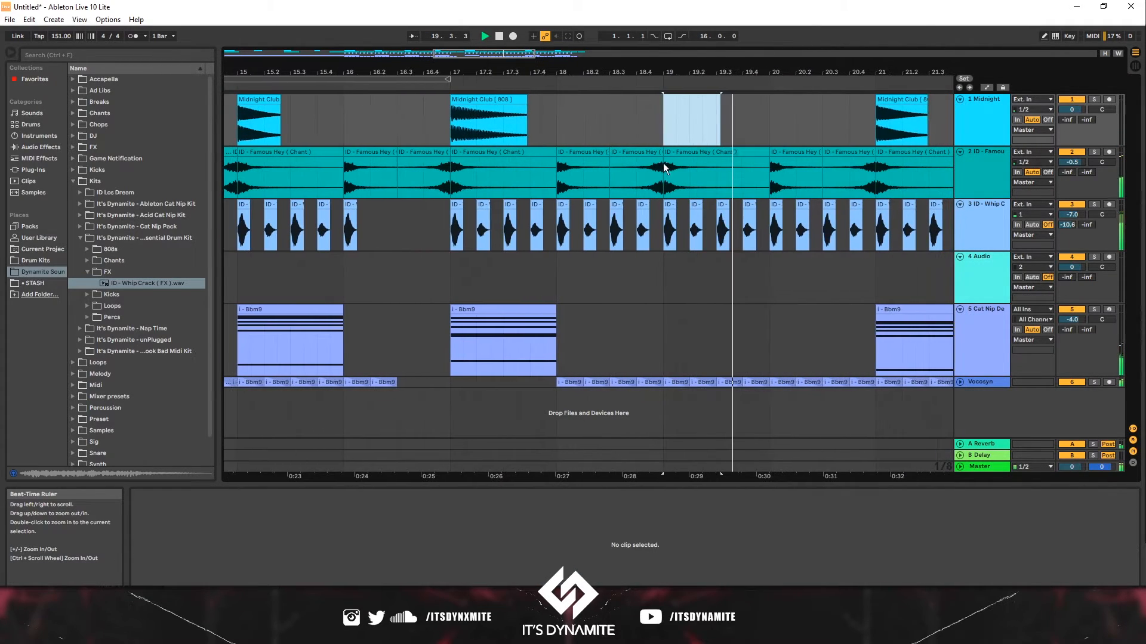
- Replace the Vocosyn chops in bar 19 with a duplicate of the bar-18 chops
key("space")
left_click(419, 280)
key("space")
left_click(674, 385)
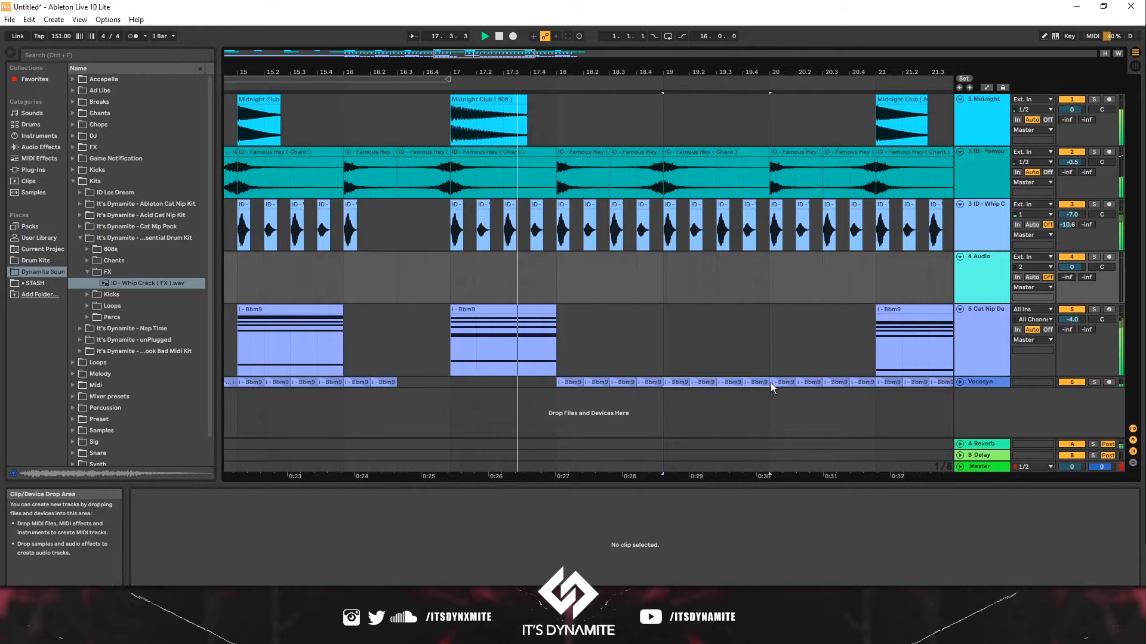
left_click_drag(771, 382, 774, 381)
key("Delete")
left_click(659, 382)
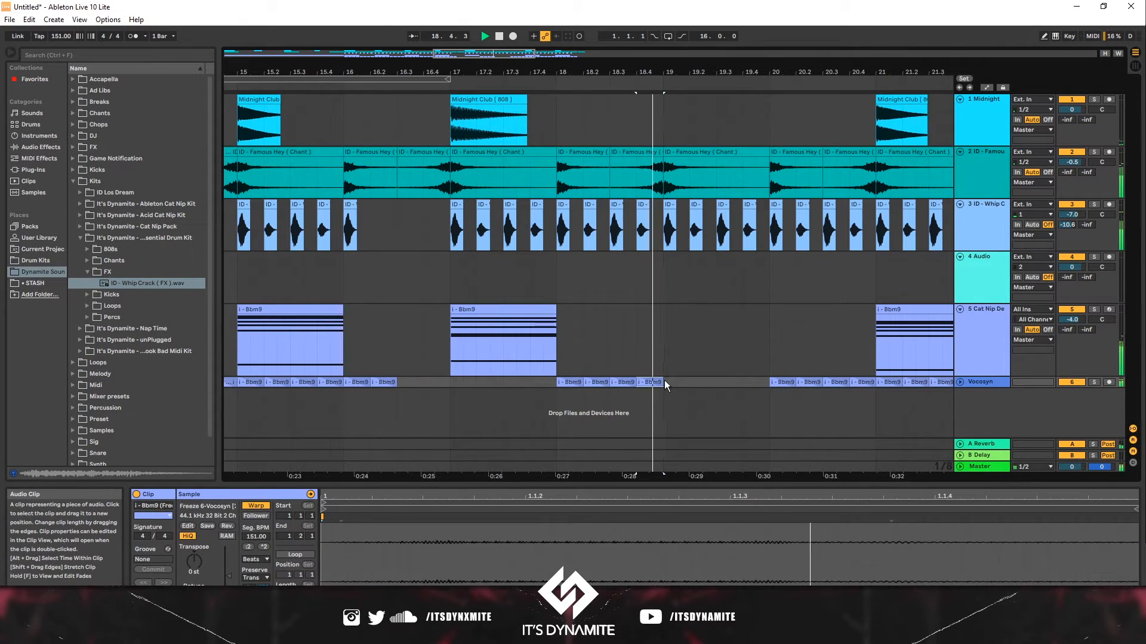
left_click_drag(664, 381, 553, 384)
key("ctrl+d")
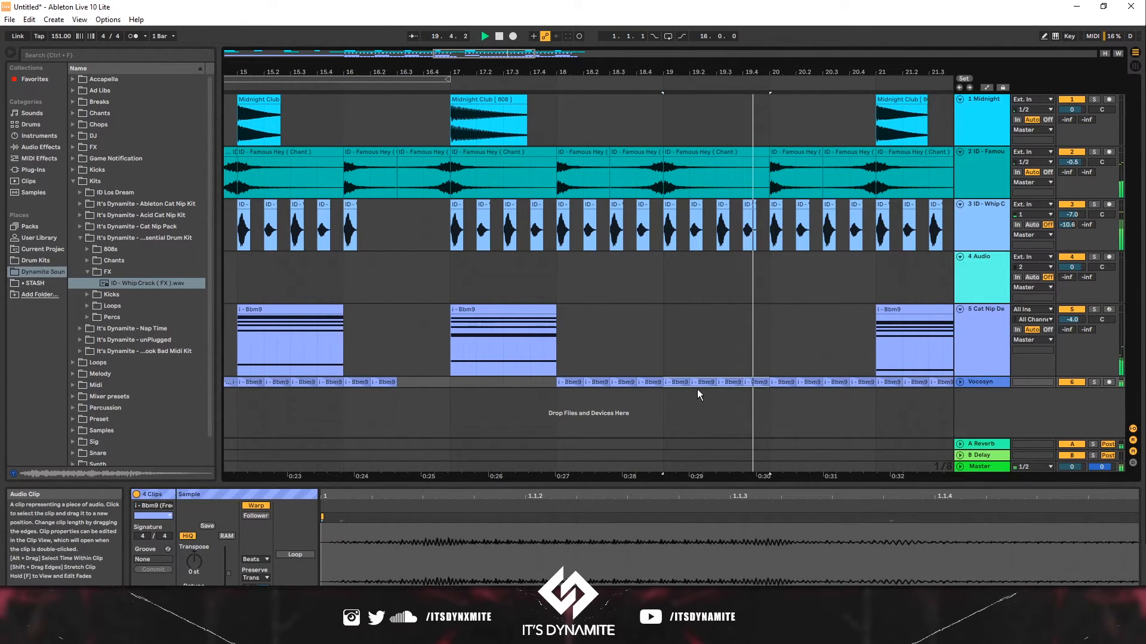
- Delete the Vocosyn chops in bar 20 and refill them by duplicating the bar-19 chops
key("space")
left_click_drag(775, 391, 870, 382)
key("Delete")
left_click(772, 380)
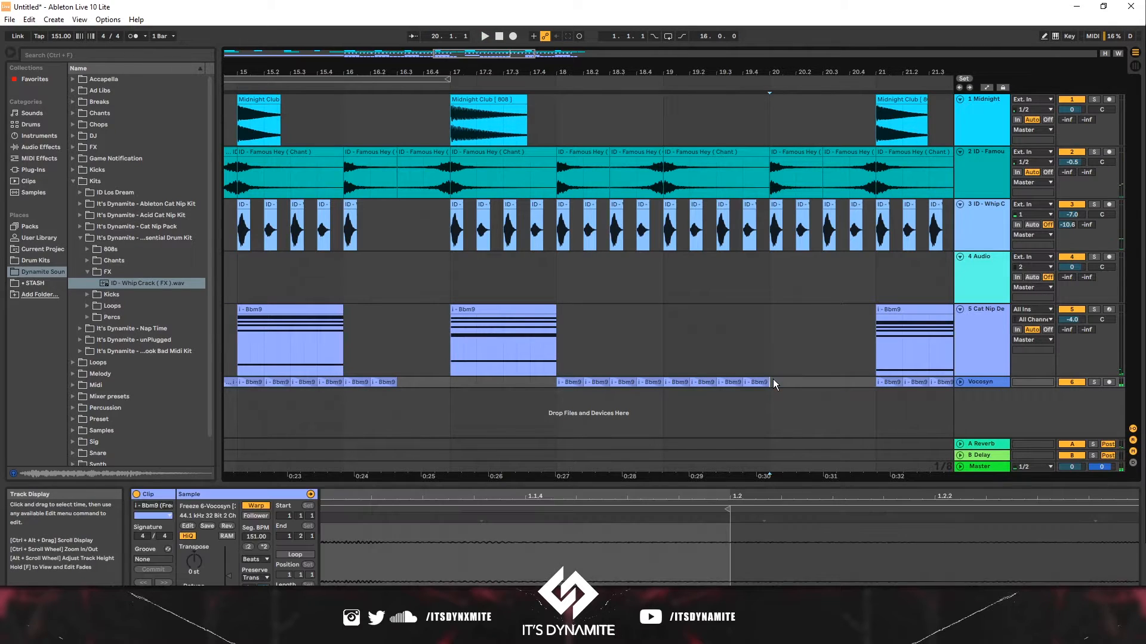
left_click_drag(772, 380, 669, 380)
key("ctrl+d")
- Review the chord and Vocosyn clips across the intro and the section after bar 17
left_click(370, 352)
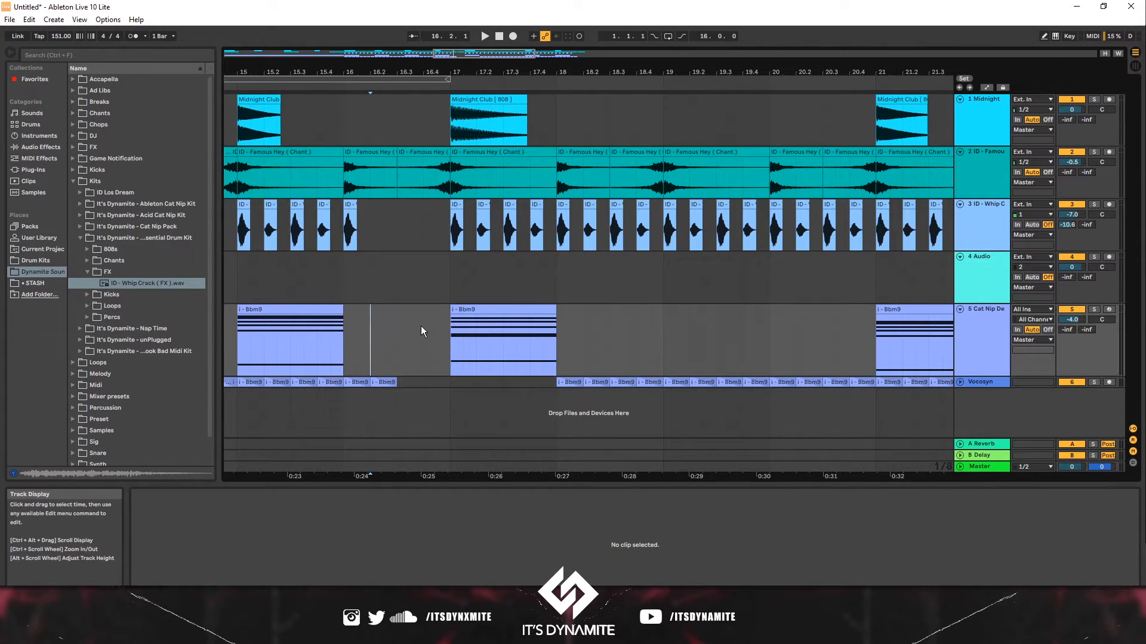
left_click_drag(449, 325, 877, 379)
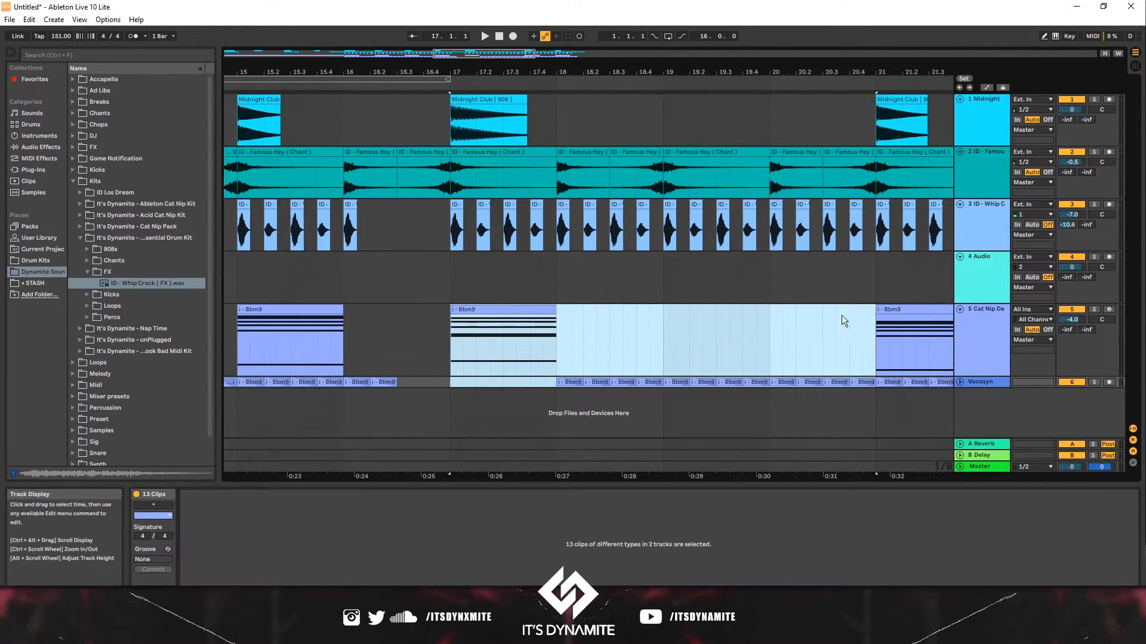
mouse_move(693, 71)
left_mouse_down()
mouse_move(599, 19)
mouse_move(542, 45)
mouse_move(653, 13)
left_mouse_up()
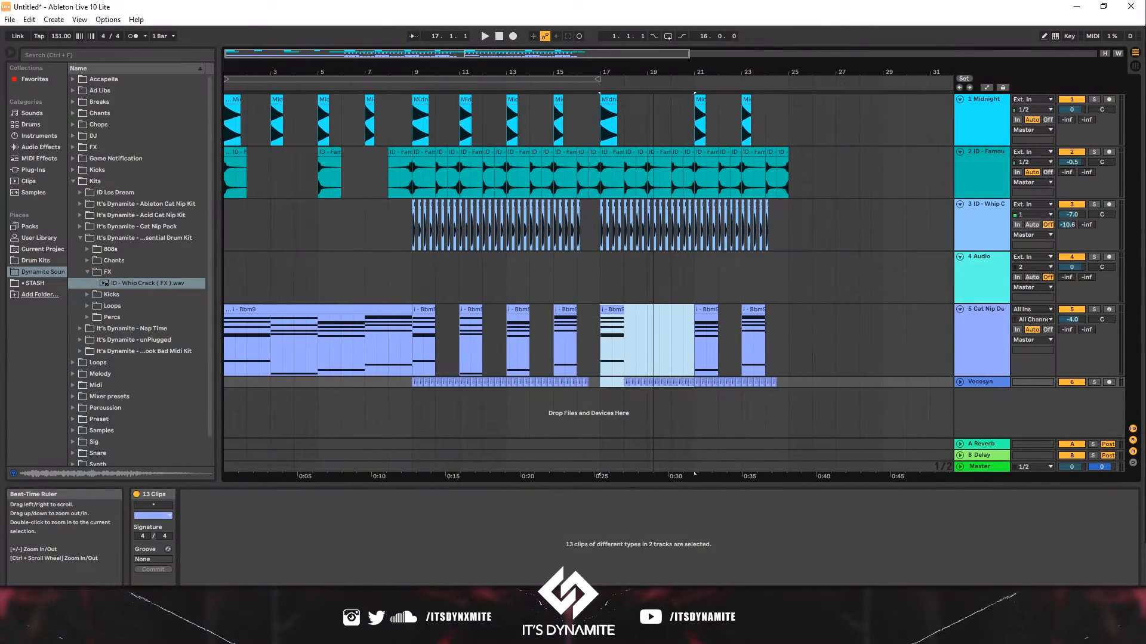
left_click(428, 310)
left_click(474, 309)
left_click(522, 309)
left_click_drag(460, 383, 507, 382)
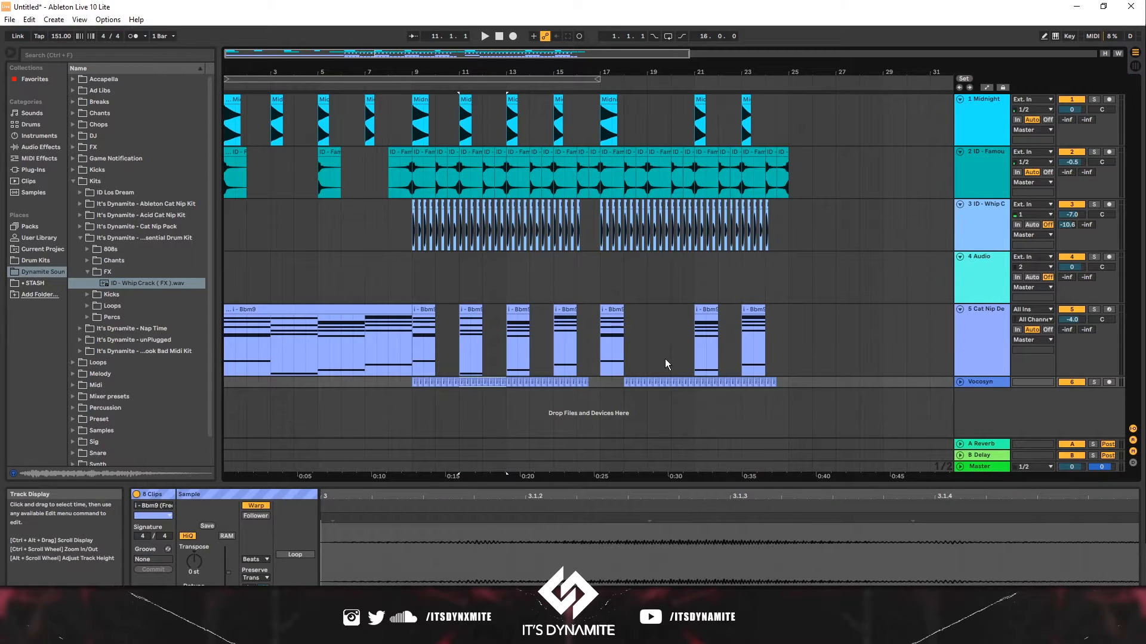
- Delete the Bbm9 chord clip at bar 23
left_click(751, 310)
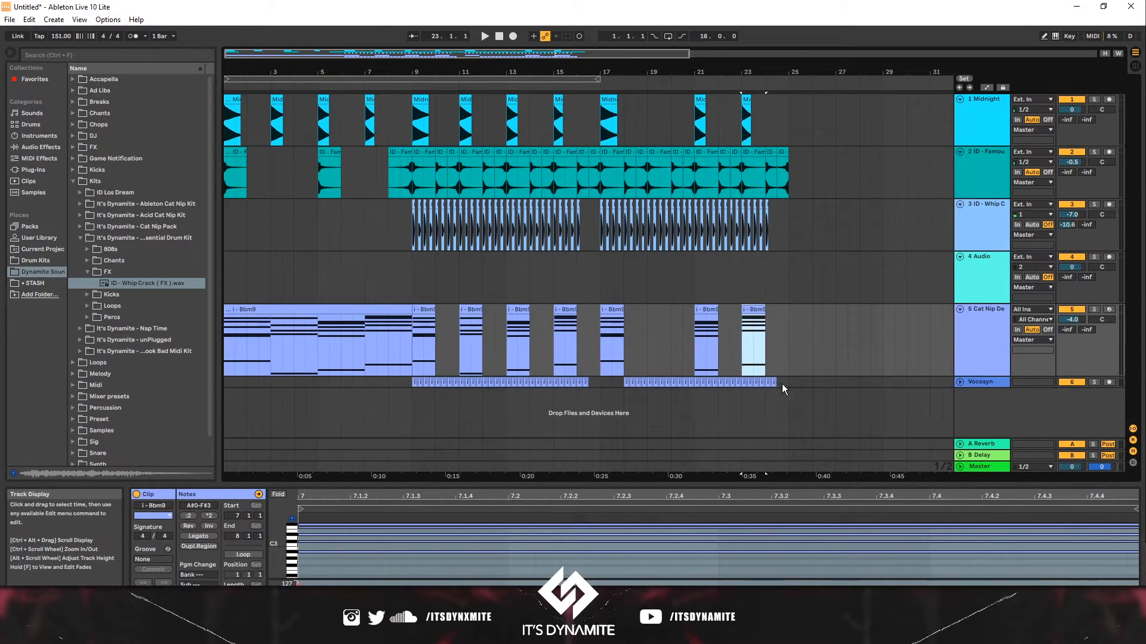
key("Delete")
left_click_drag(787, 385, 693, 385)
key("Delete")
key("ctrl+s")
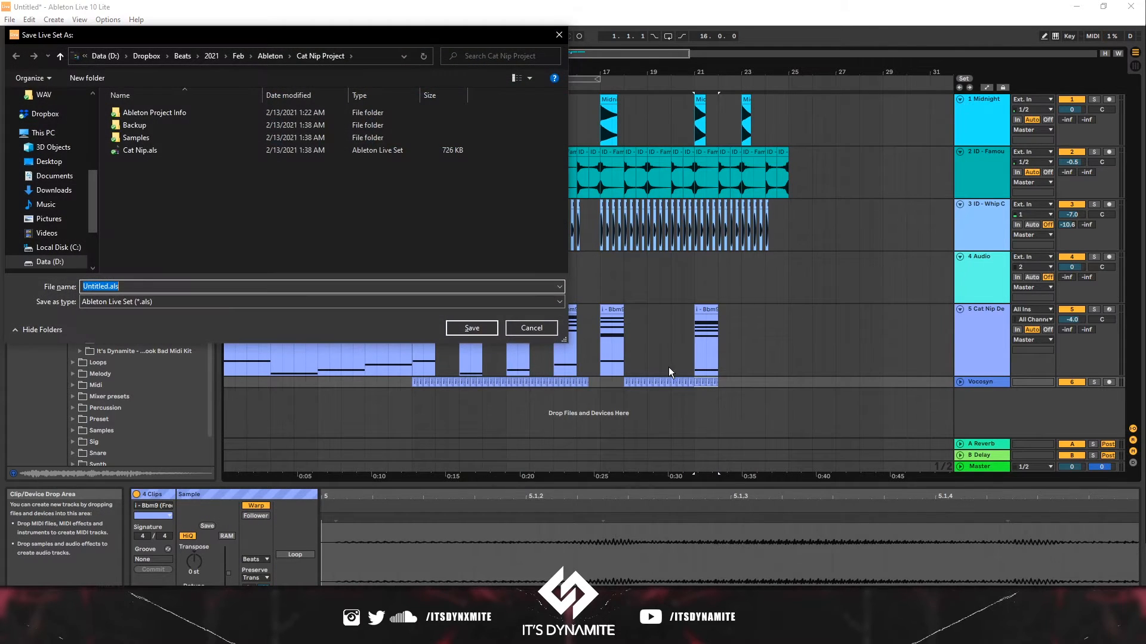
left_click(534, 328)
key("ctrl+z")
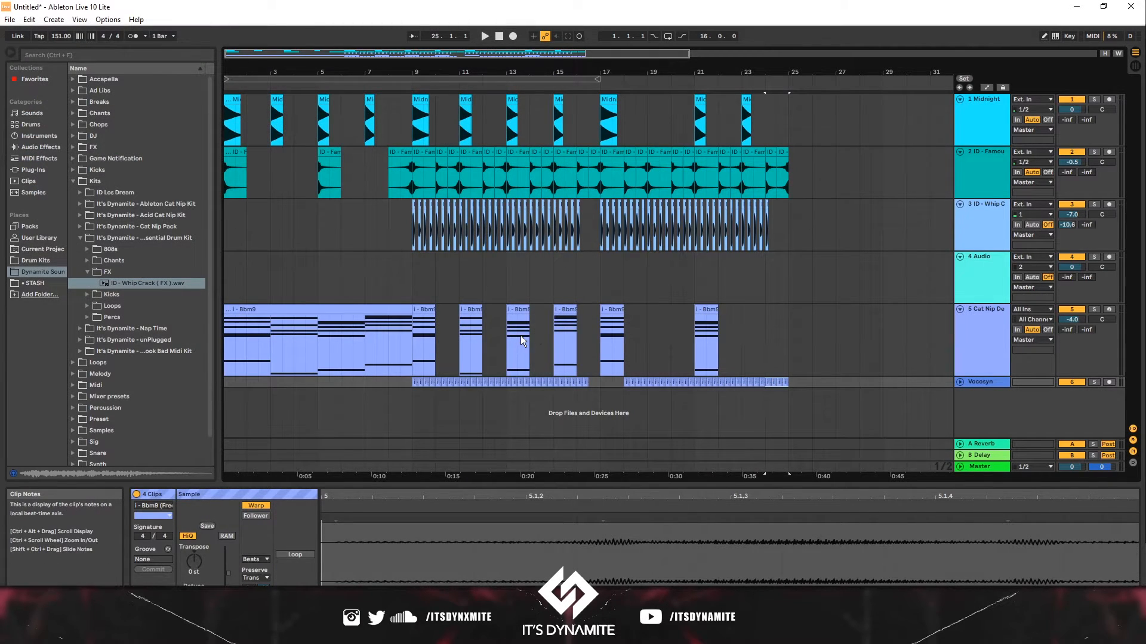
- Delete the Vocosyn chops in bar 21
left_click(513, 339)
left_click(612, 335)
key("space")
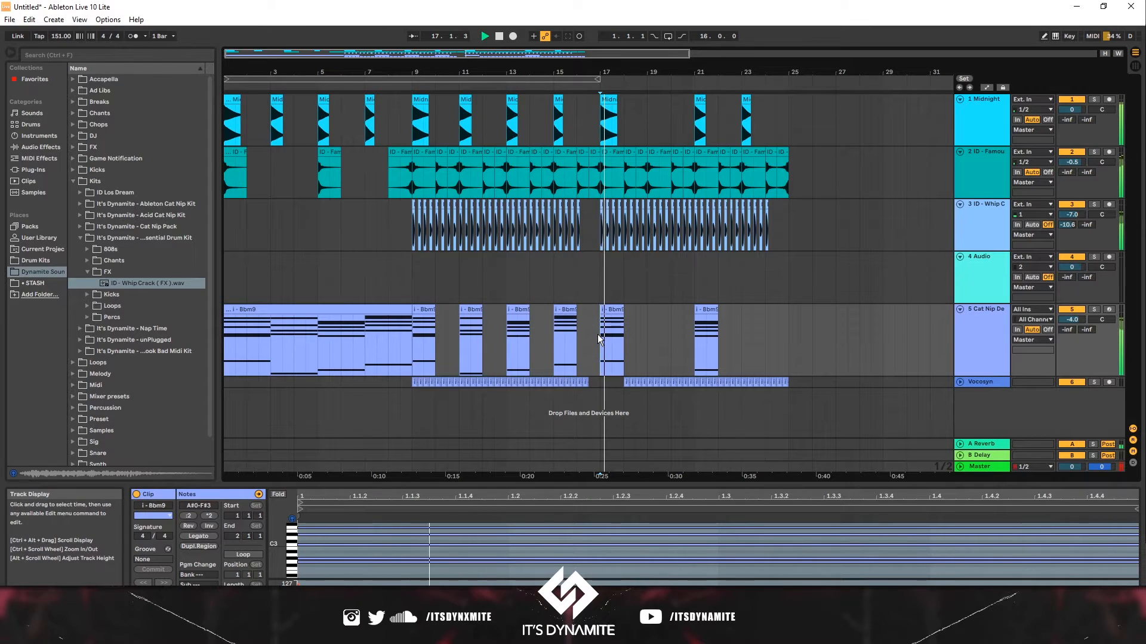
left_click_drag(696, 385, 716, 384)
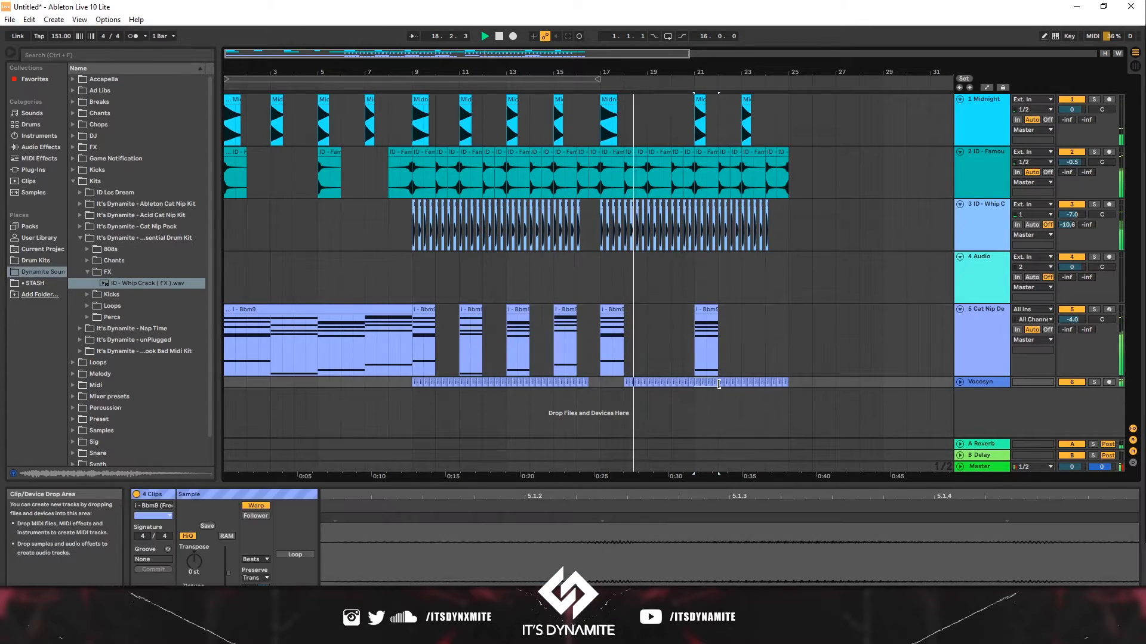
key("Delete")
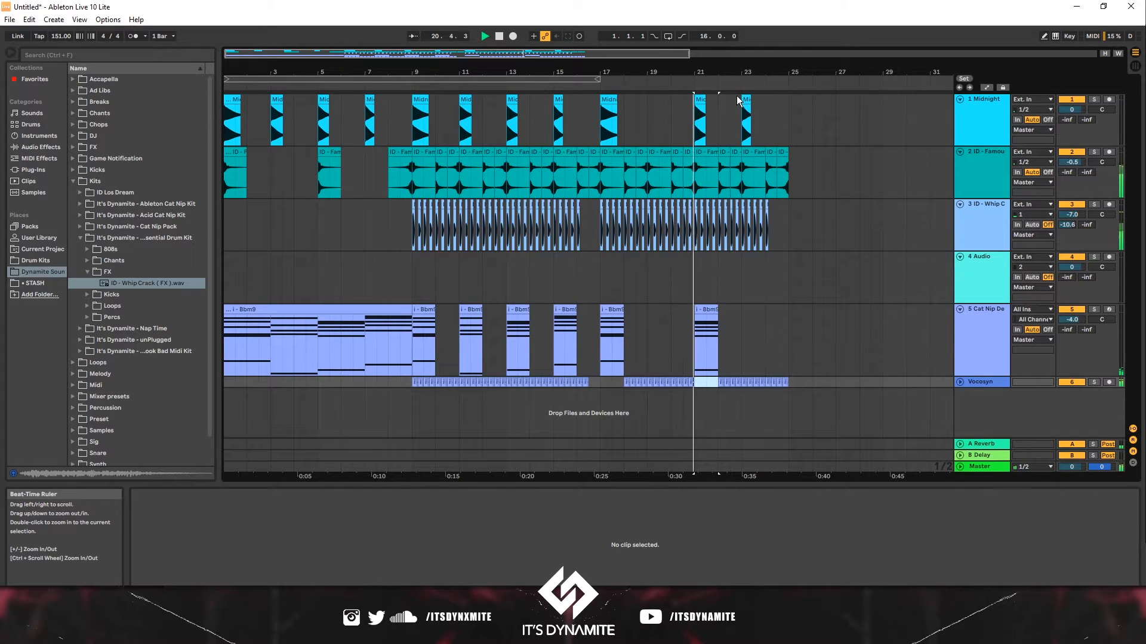
- Duplicate the bar 17 to 25 section across all tracks to bars 25 to 33
left_click_drag(743, 112, 599, 384)
key("Delete")
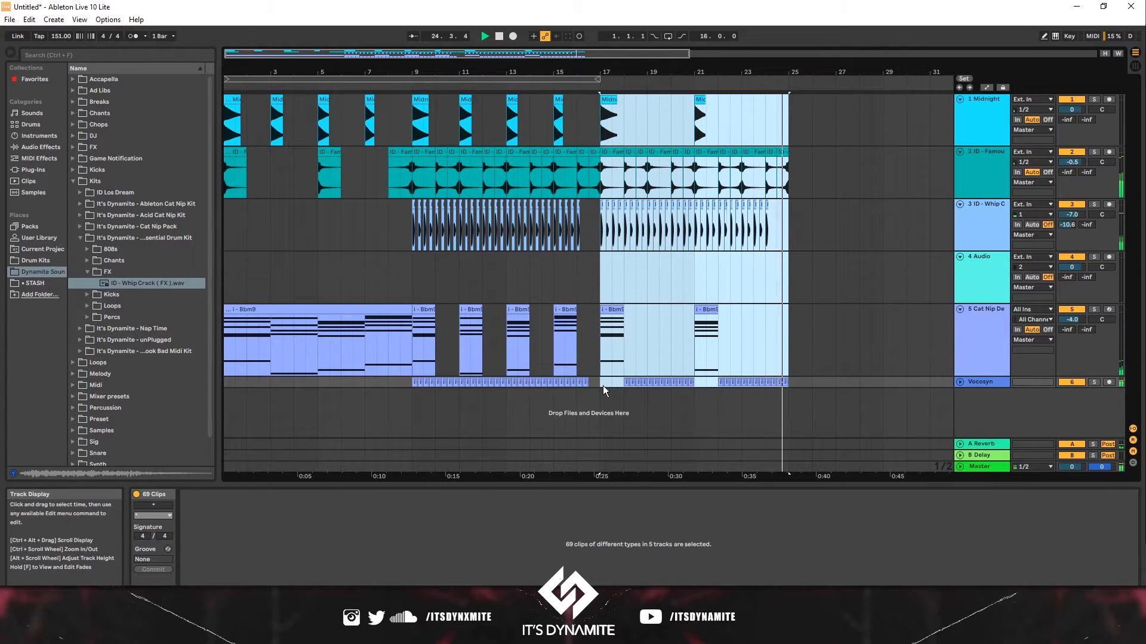
key("ctrl+d")
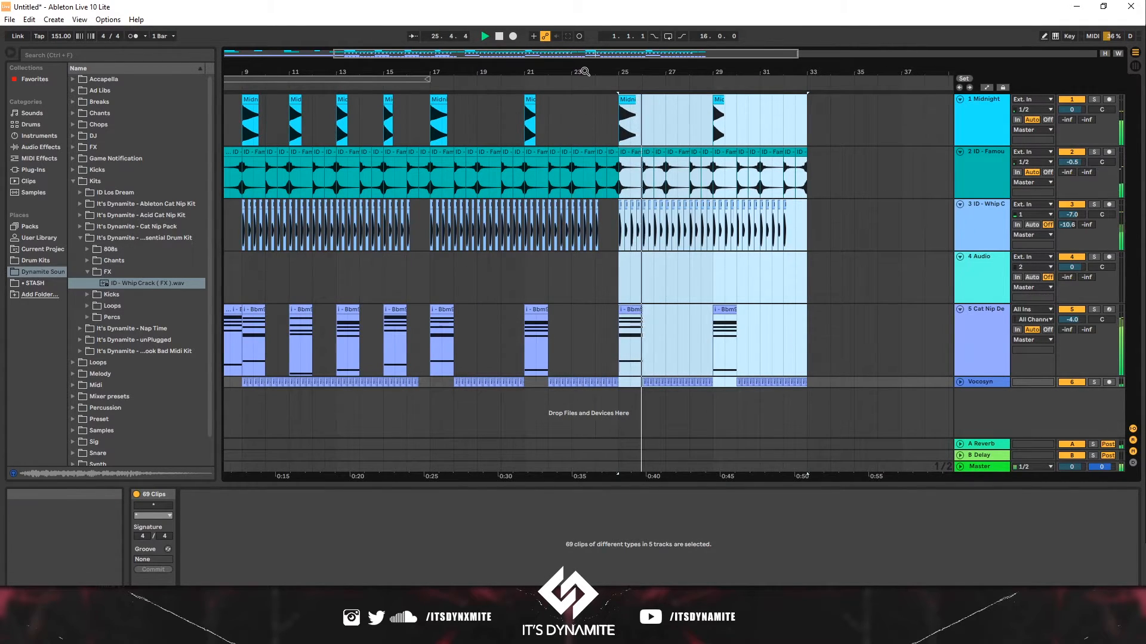
- Paste an 808 clip at bar 31
left_click_drag(585, 71, 584, 58)
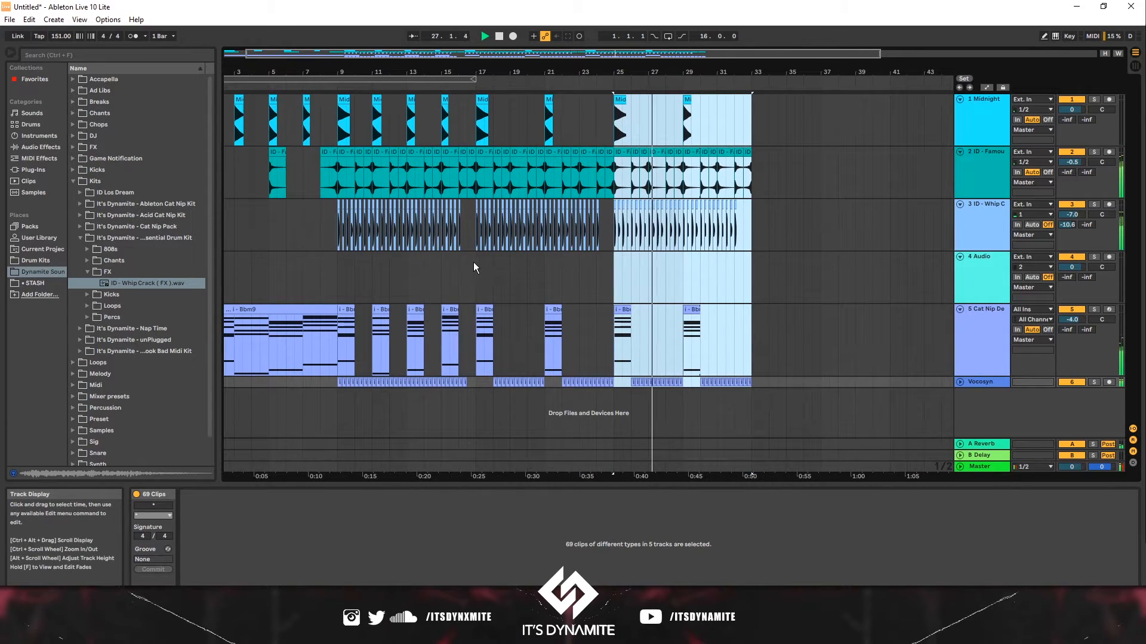
left_click_drag(476, 267, 553, 262)
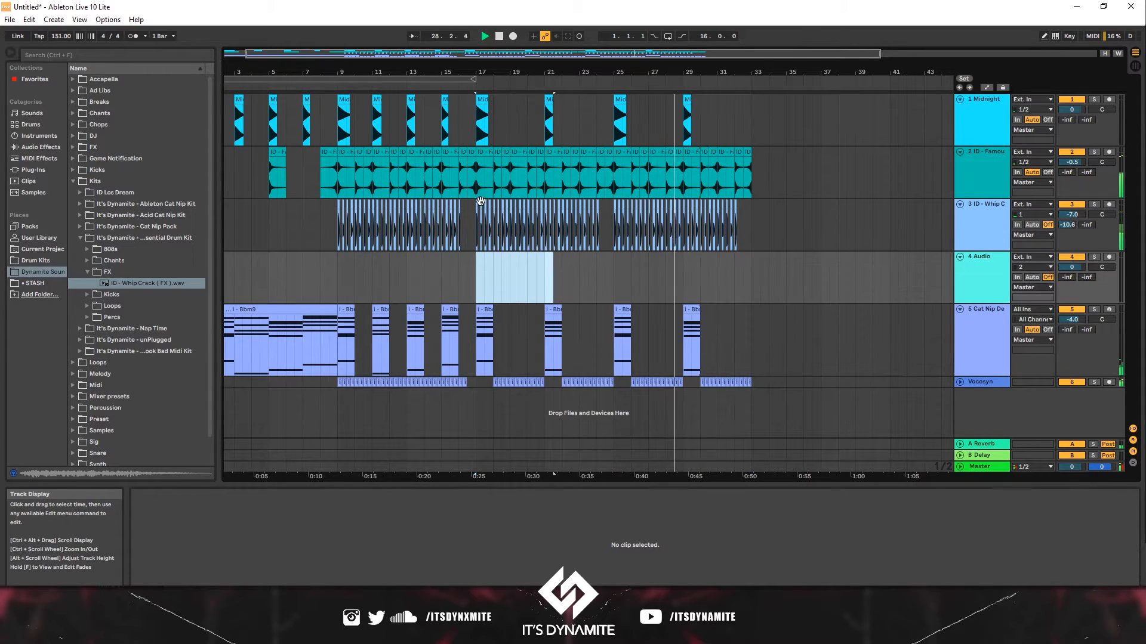
left_click(445, 105)
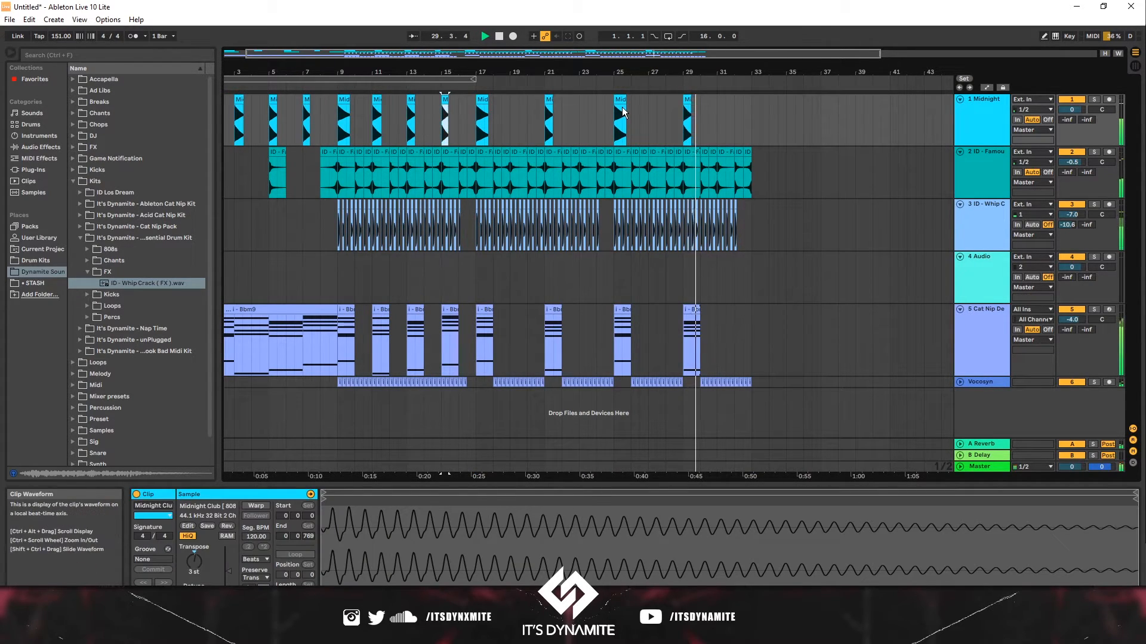
left_click(720, 103)
key("ctrl+v")
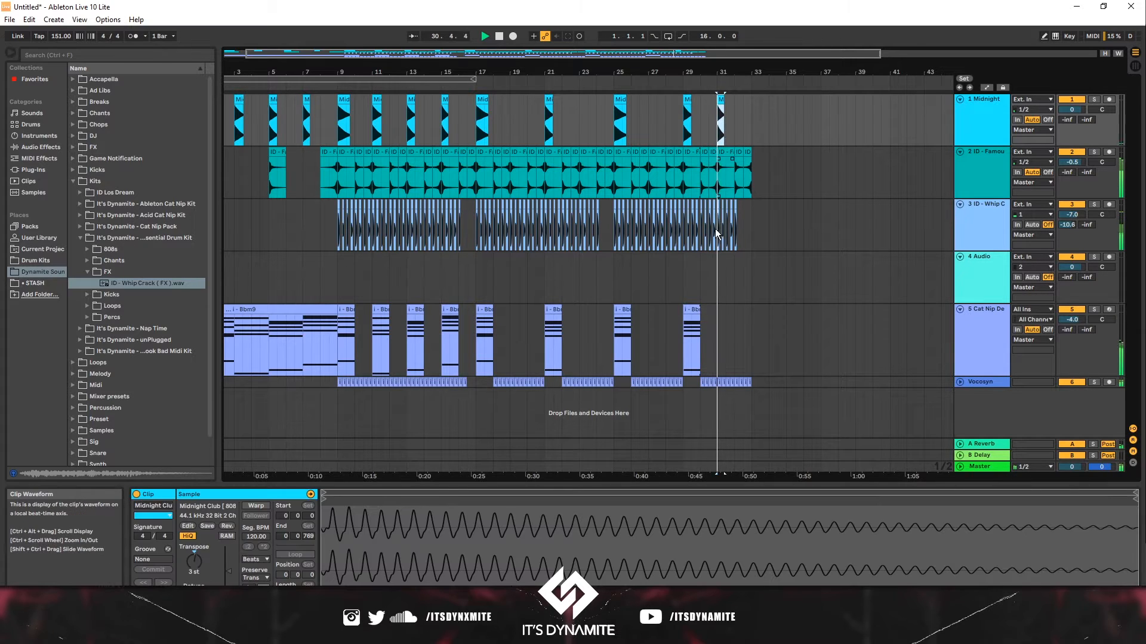
- Split the Bbm9 chord clip at bar 7 and copy its last part to bar 31
key("space")
left_click(304, 334)
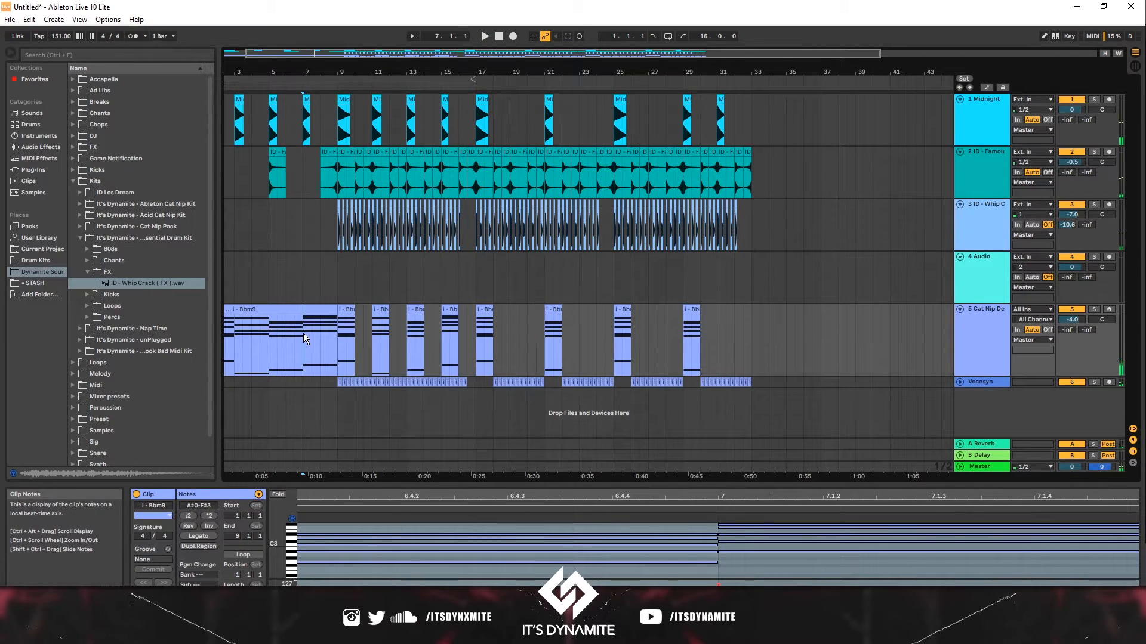
key("ctrl+e")
mouse_move(315, 310)
left_mouse_down()
mouse_move(774, 300)
mouse_move(725, 325)
mouse_move(732, 315)
left_mouse_up()
left_click(332, 346)
key("space")
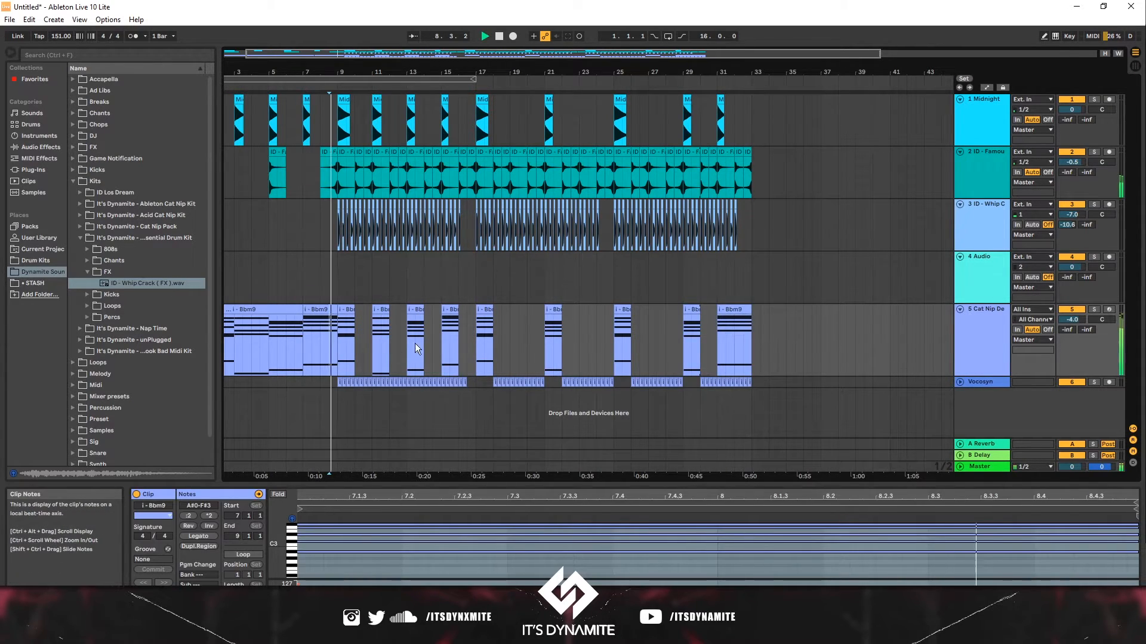
- Set the loop region to bars 17 to 33
left_click(750, 383)
left_click_drag(750, 394, 323, 140)
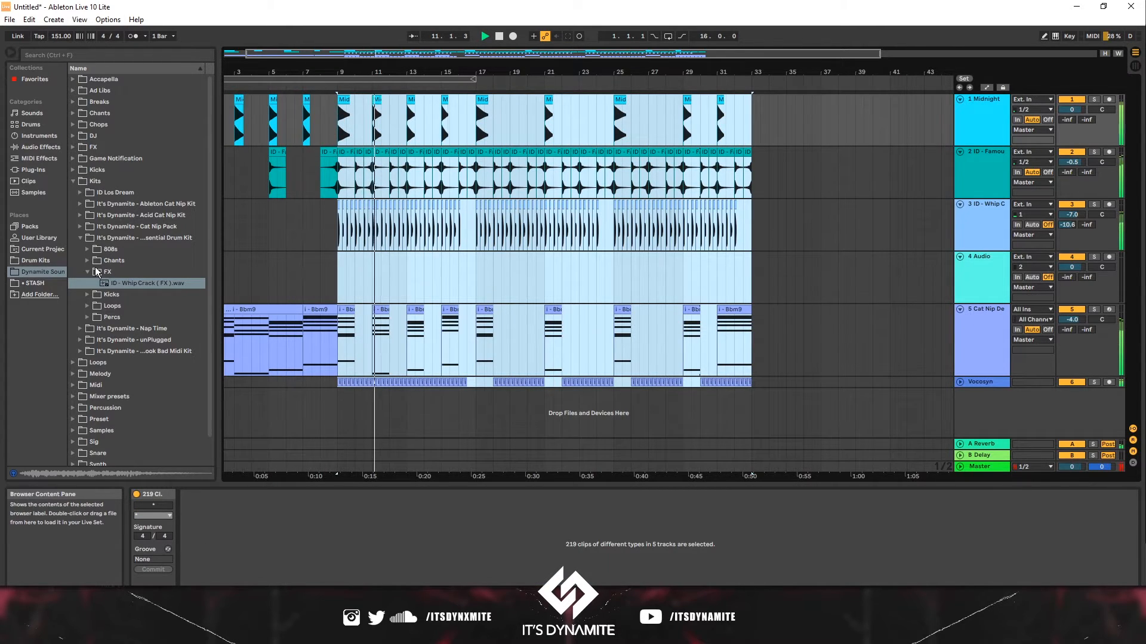
key("space")
left_click(496, 275)
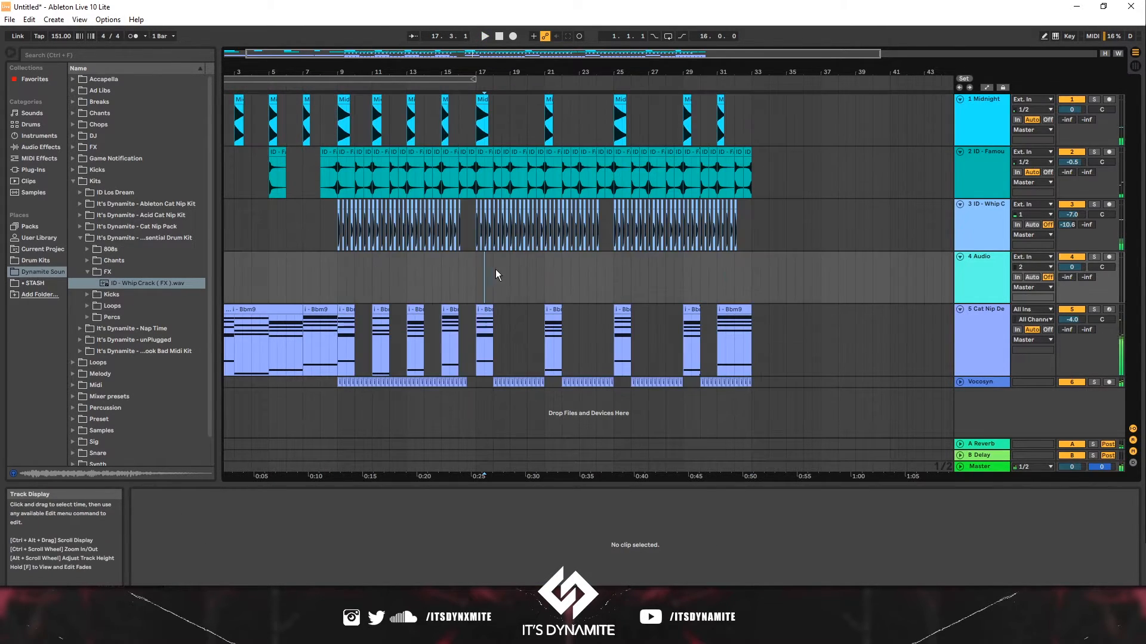
left_click_drag(478, 275, 597, 276)
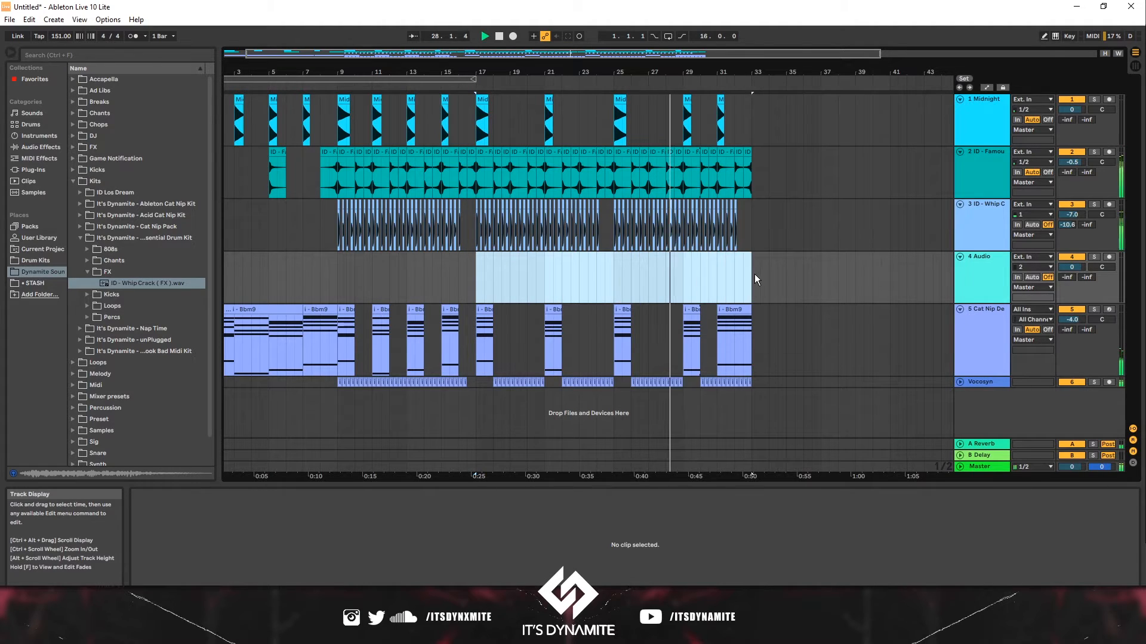
key("ctrl+l")
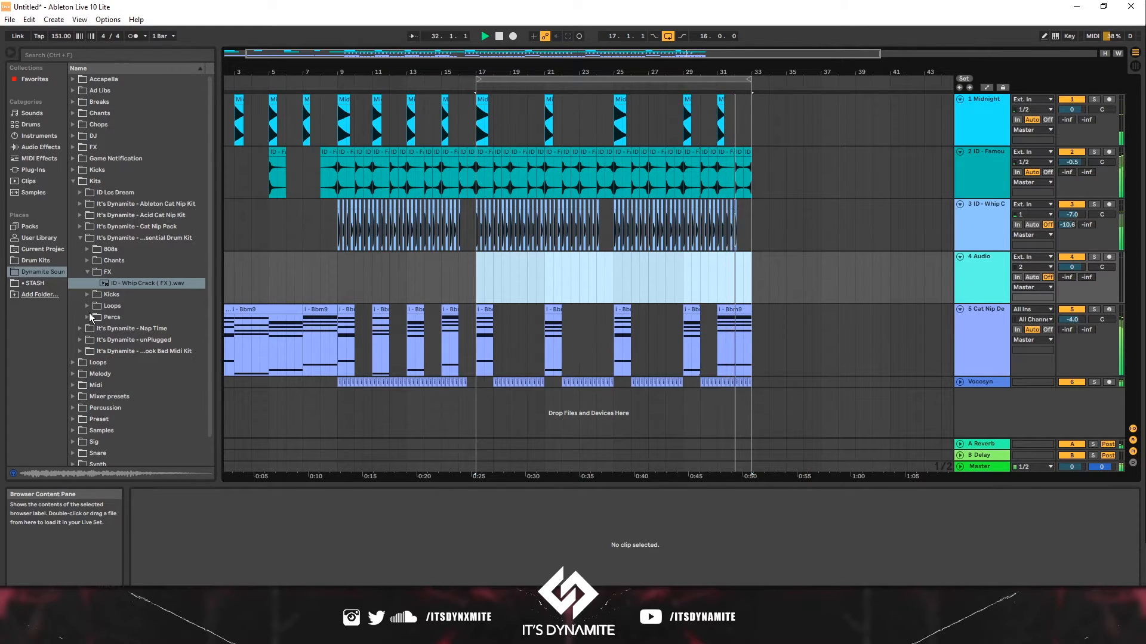
- Delete the Vocosyn clip at bar 31 and paste the Vocosyn part from bars 15–17 in its place
left_click(749, 383)
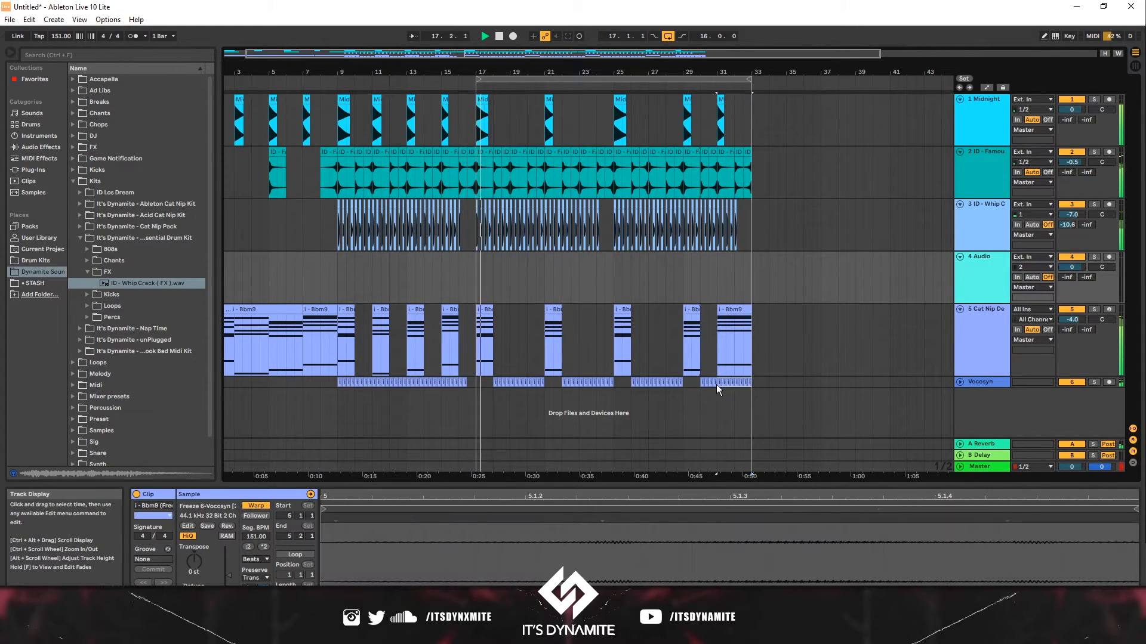
key("Delete")
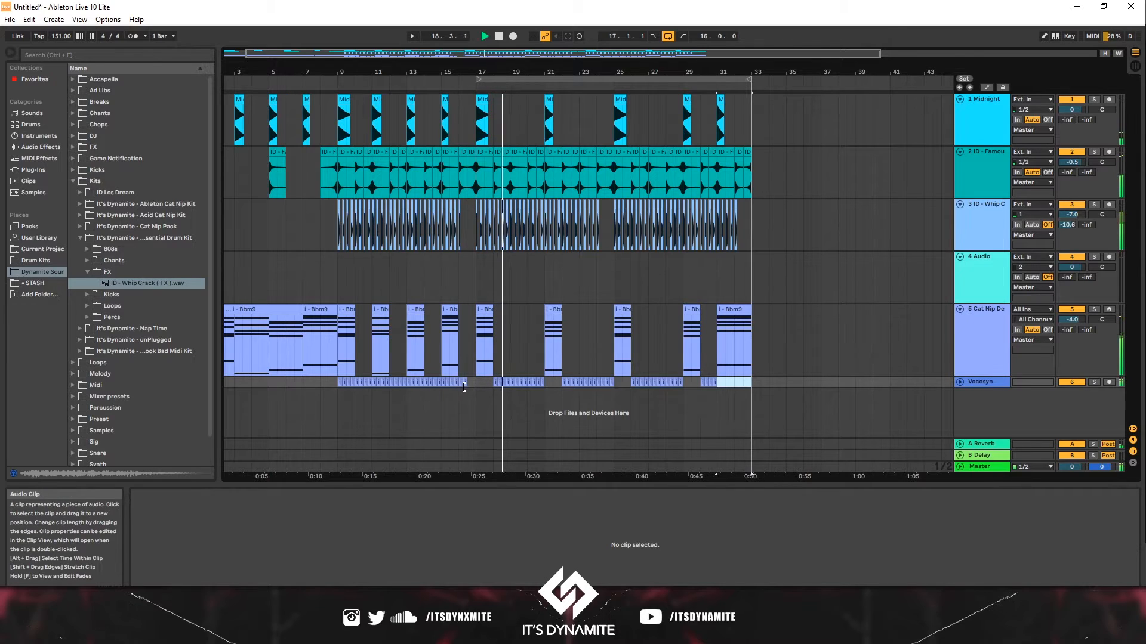
left_click_drag(475, 384, 441, 386)
key("ctrl+c")
left_click(717, 385)
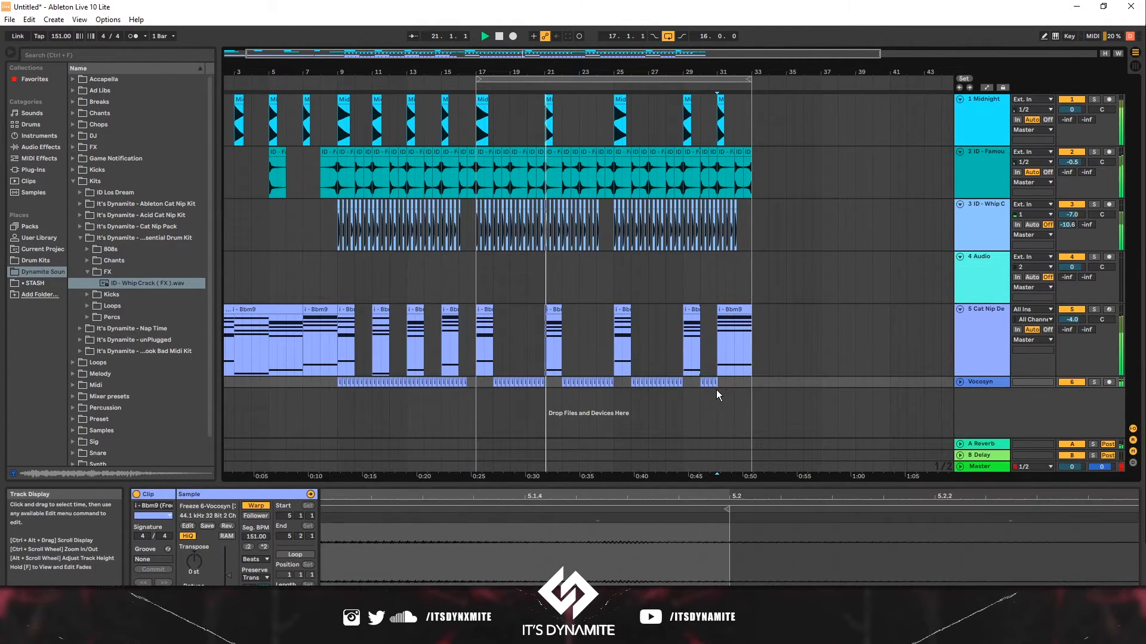
key("ctrl+v")
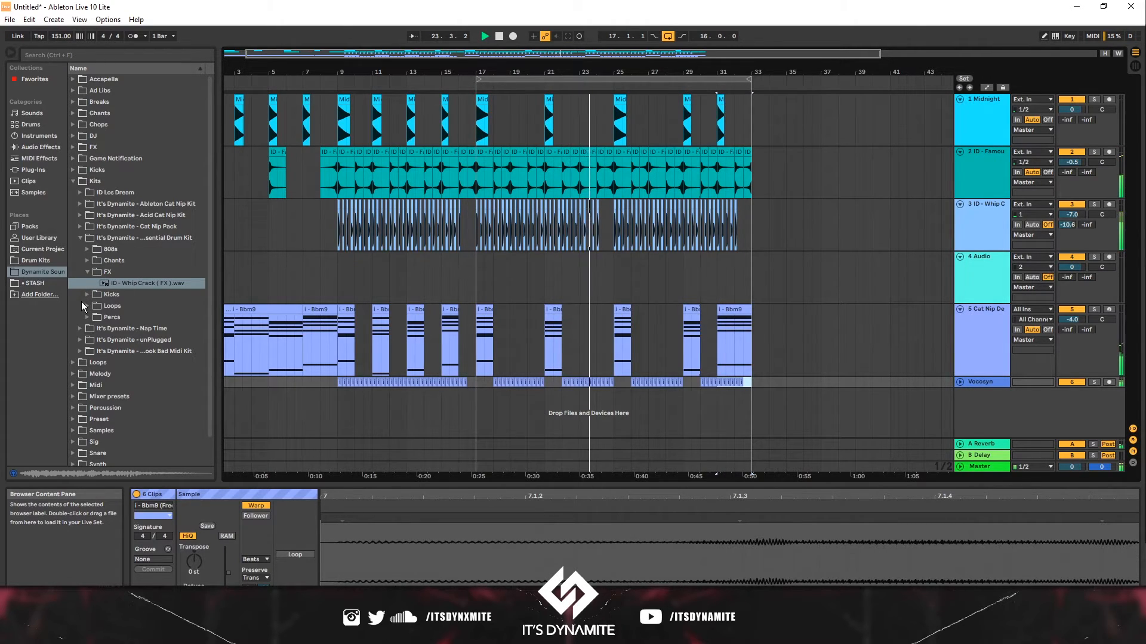
- Add the Night Club (808) sample from the 808s kit folder to the audio track at bar 17
left_click(88, 249)
left_click(135, 261)
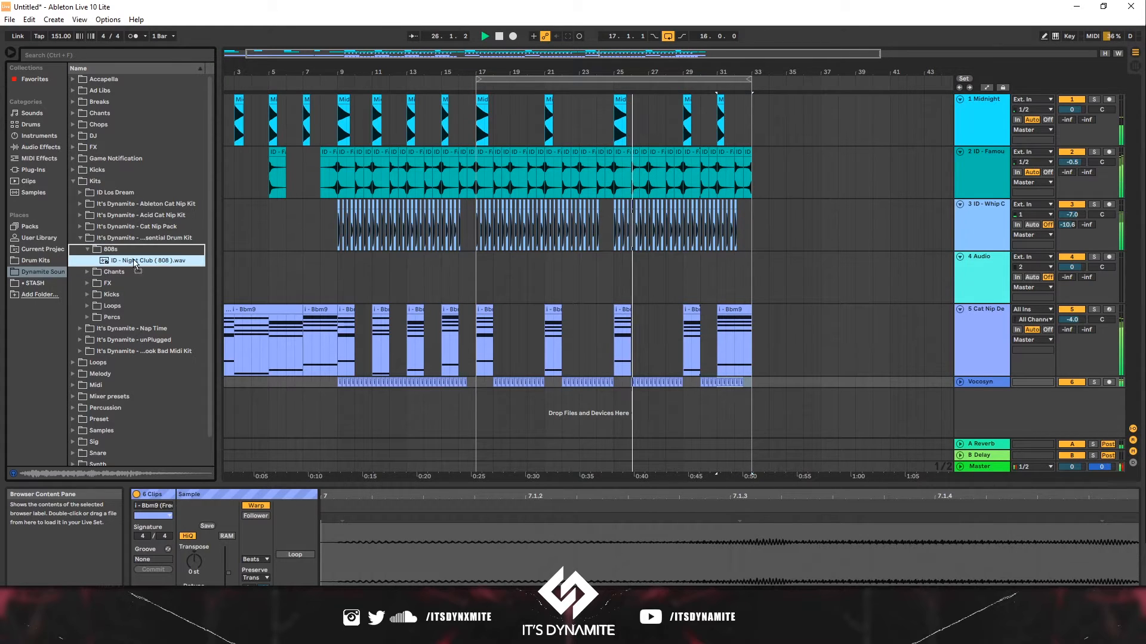
left_click_drag(134, 261, 479, 273)
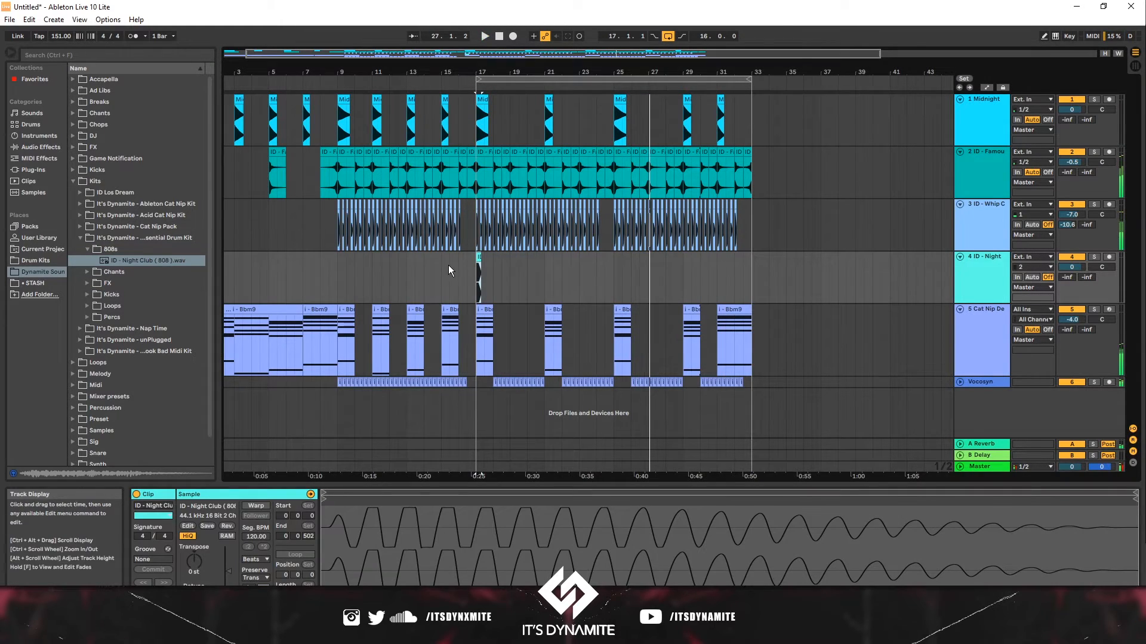
left_click(449, 265)
- Transpose the Night Club 808 clip up 1 semitone and trim its end slightly, auditioning it
left_click_drag(482, 73, 481, 143)
key("space")
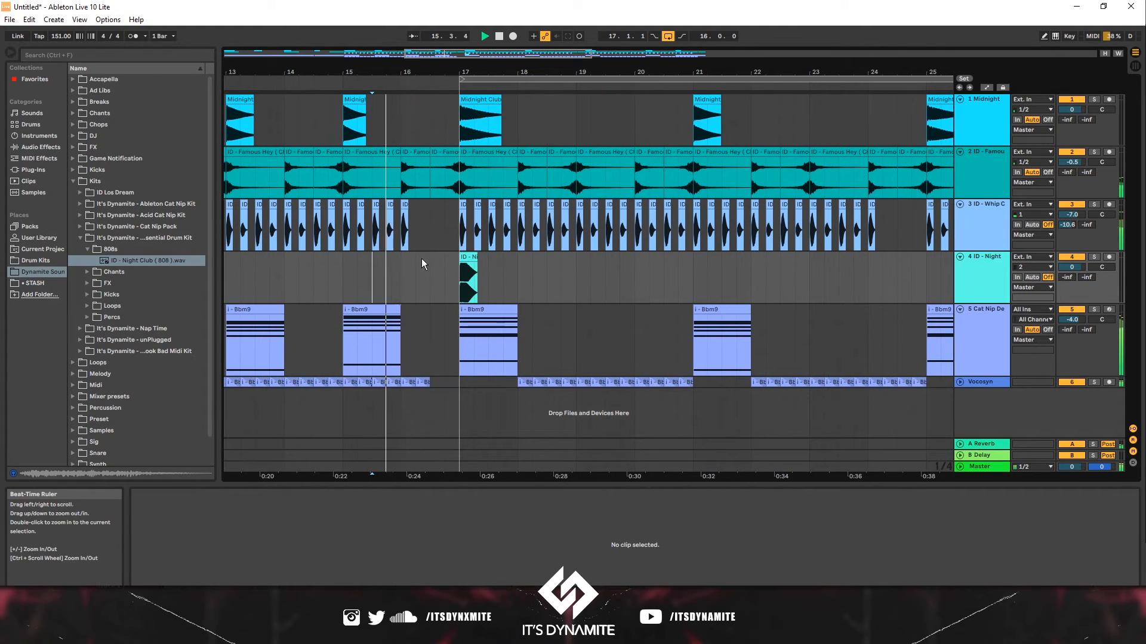
left_click(431, 267)
key("space")
left_click(469, 258)
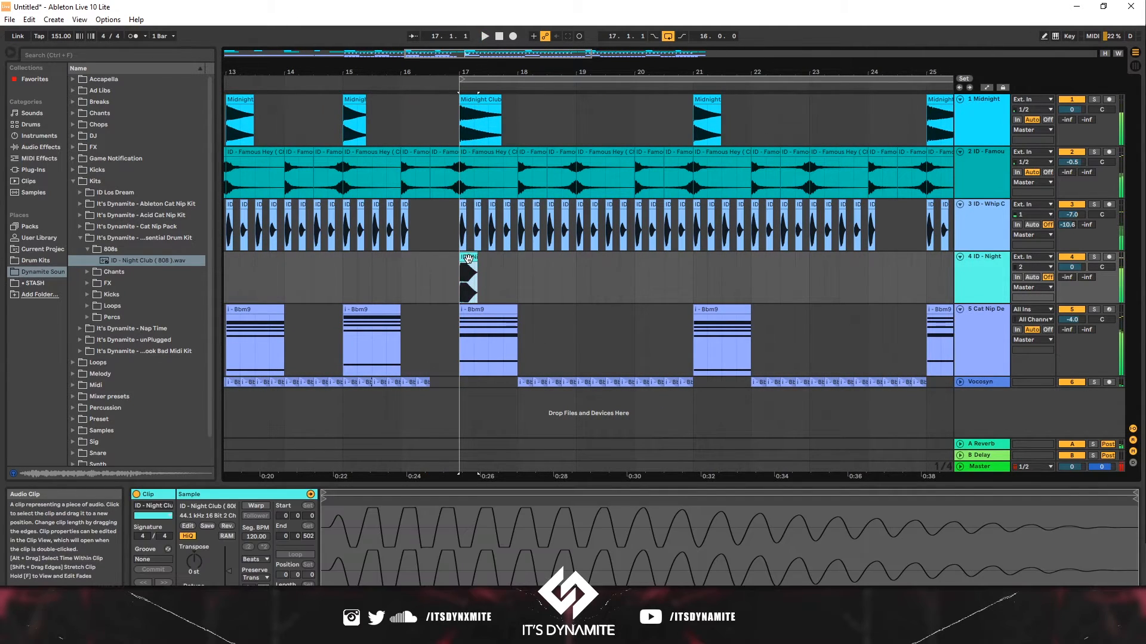
left_click_drag(196, 566, 197, 558)
key("space")
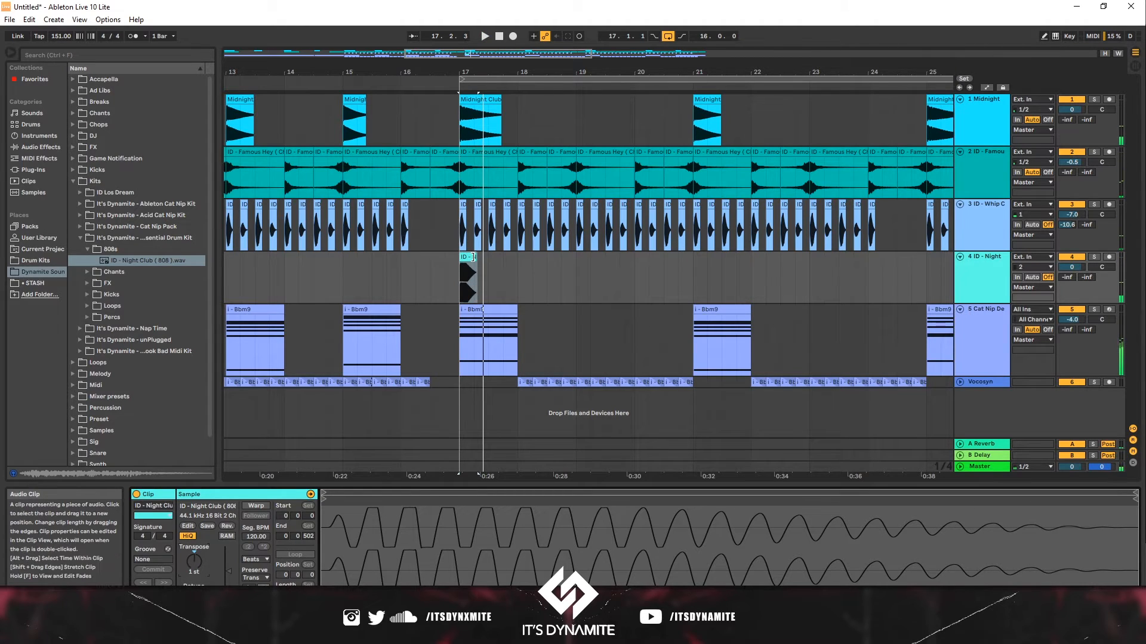
left_click_drag(477, 258, 474, 259)
key("space")
key("space")
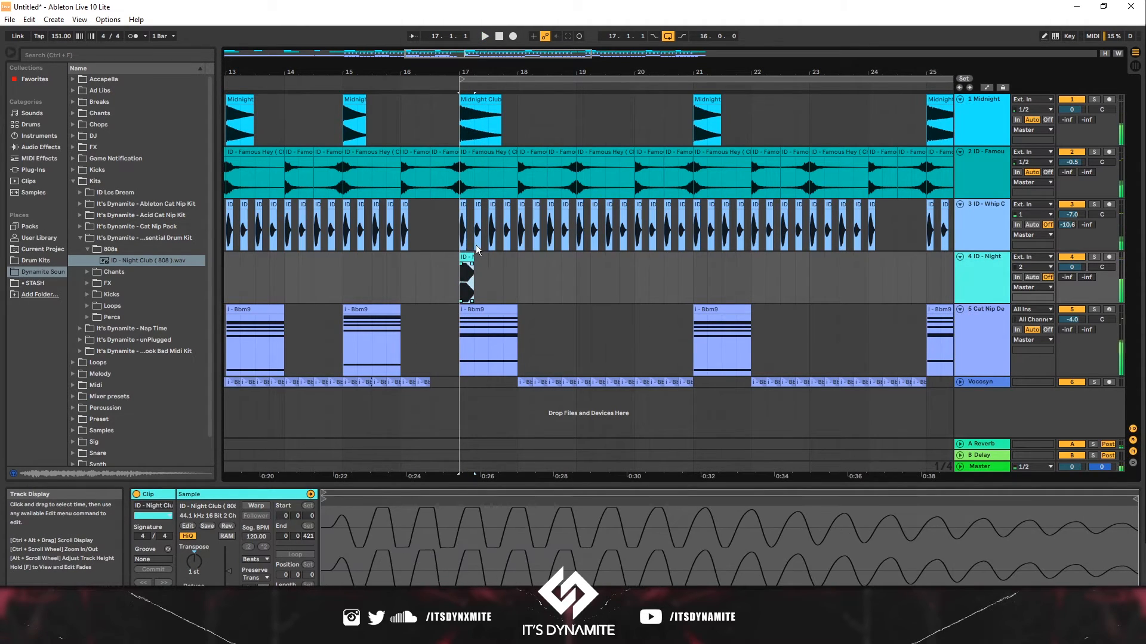
- Duplicate the 808 clip repeatedly, trimming the copies shorter, to build a rolling 808 pattern from bar 17
scroll(475, 245, "up", 6, "ctrl")
scroll(470, 277, "down", 3)
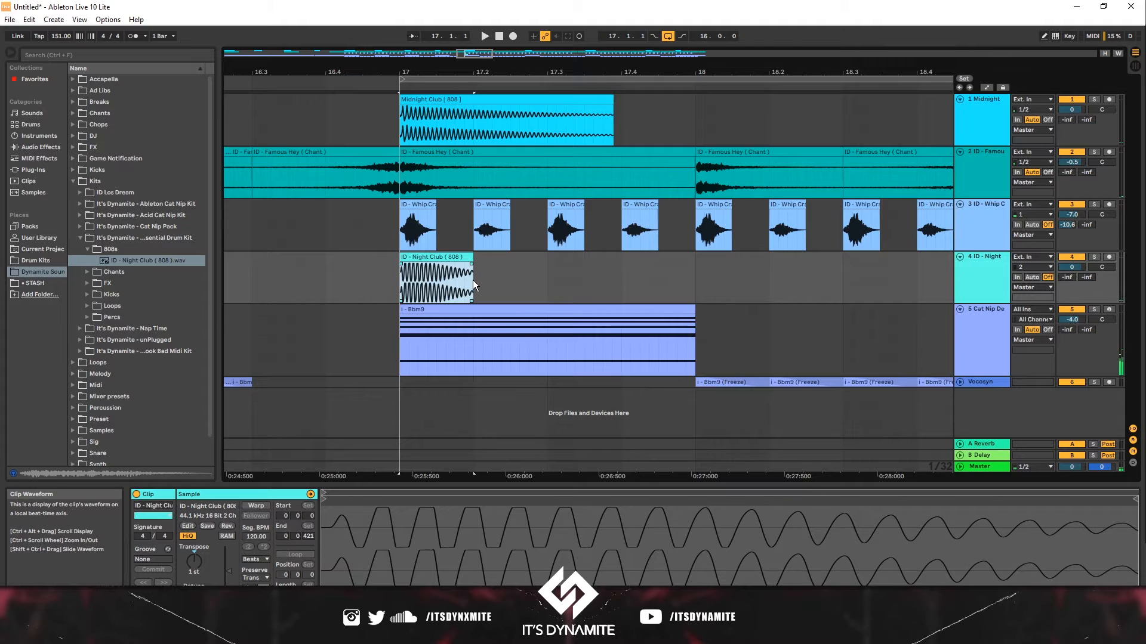
key("ctrl+d")
key("ctrl+d")
left_click_drag(618, 260, 604, 260)
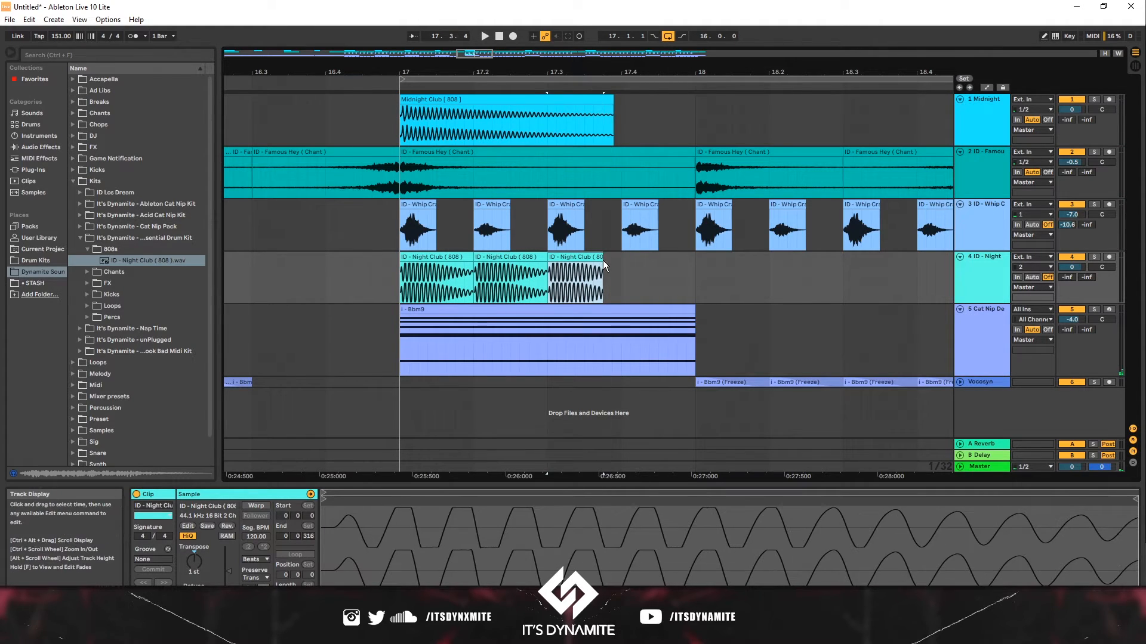
key("ctrl+d")
key("ctrl+d")
left_click_drag(705, 266, 687, 266)
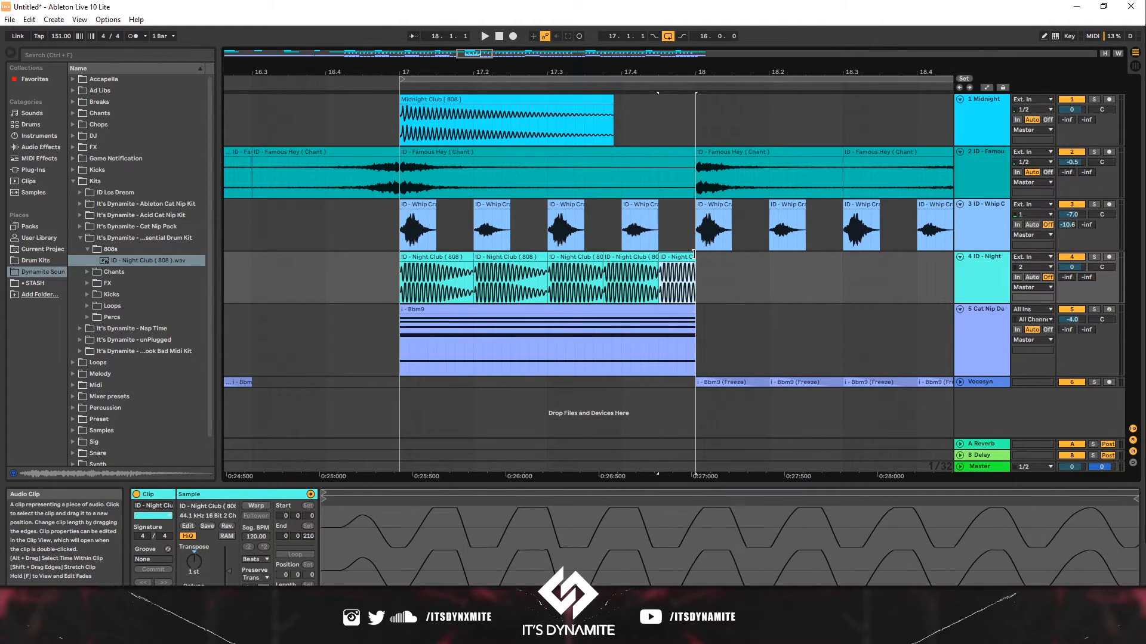
left_click_drag(416, 277, 402, 273)
key("space")
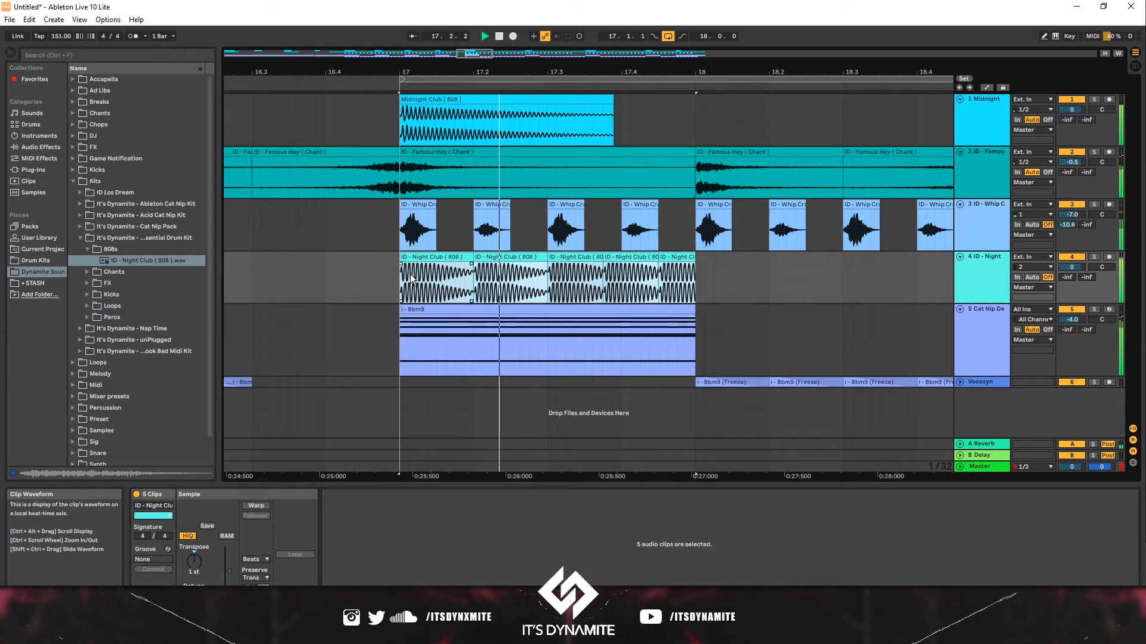
key("ctrl+d")
key("ctrl+d")
left_click_drag(565, 74, 519, 95)
key("ctrl+d")
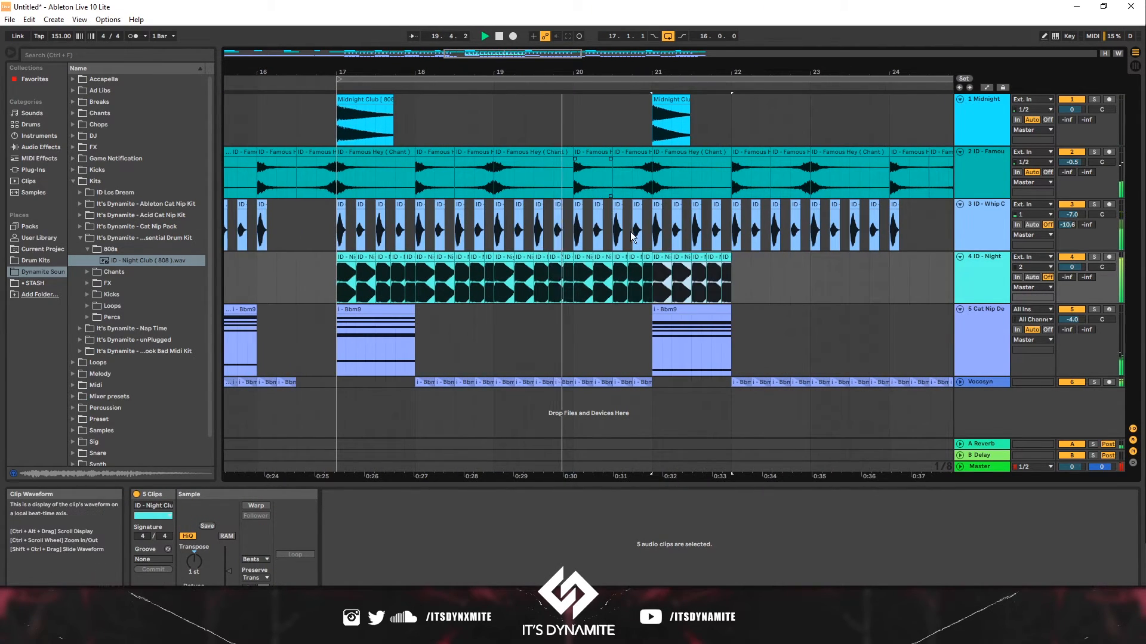
- Transpose the five selected 808 clips up 7 semitones
left_click_drag(203, 557, 203, 557)
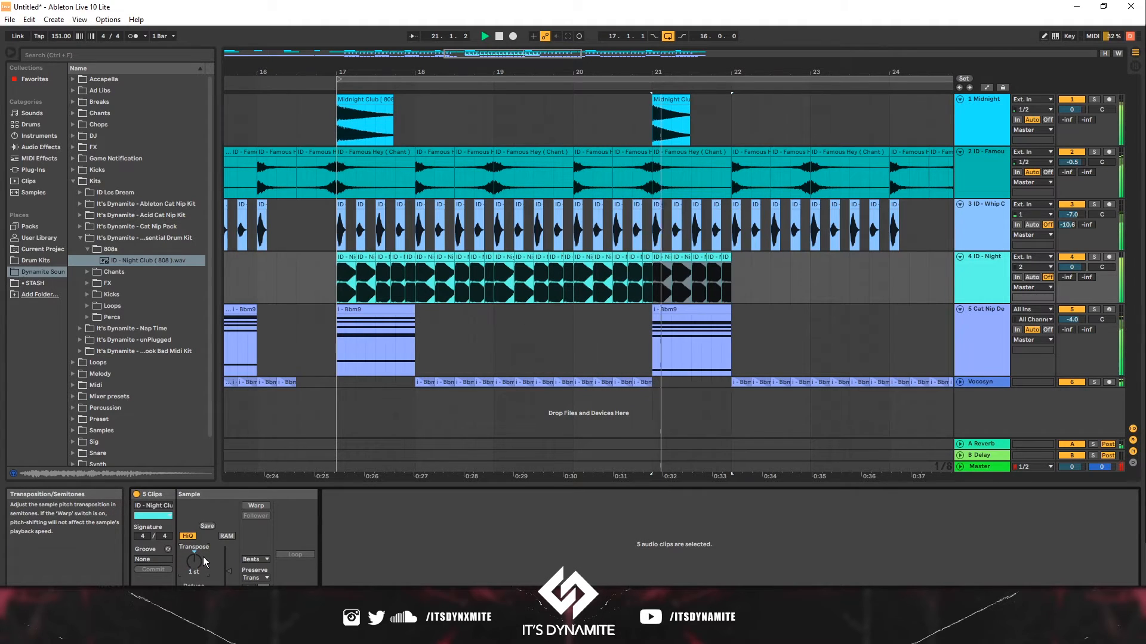
scroll(203, 556, "up", 1)
scroll(203, 557, "up", 2)
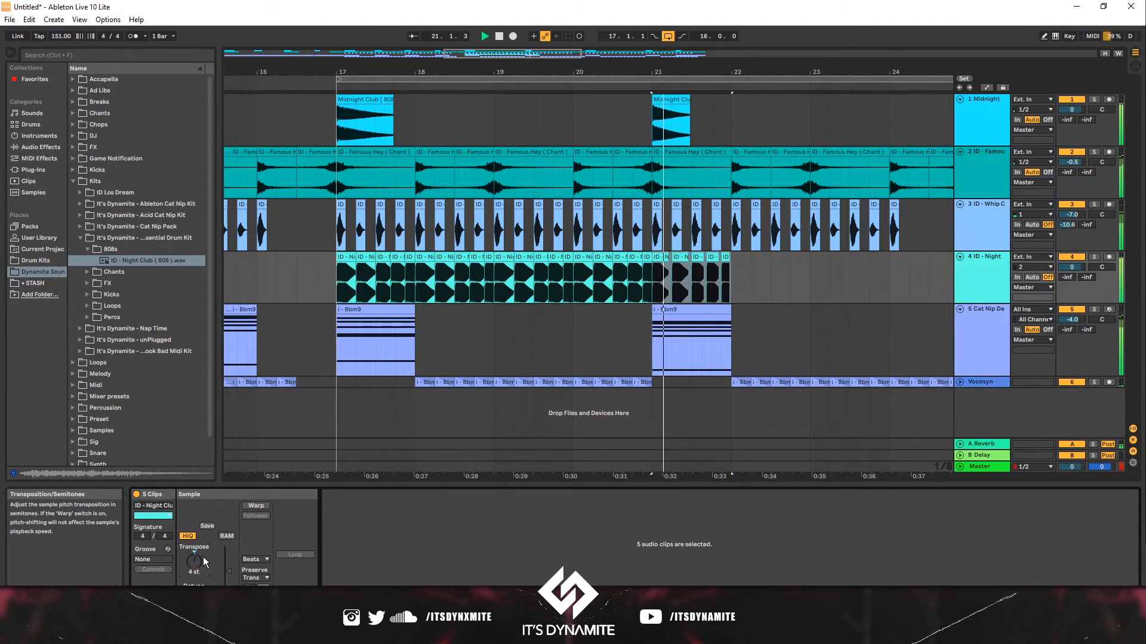
scroll(203, 557, "up", 2)
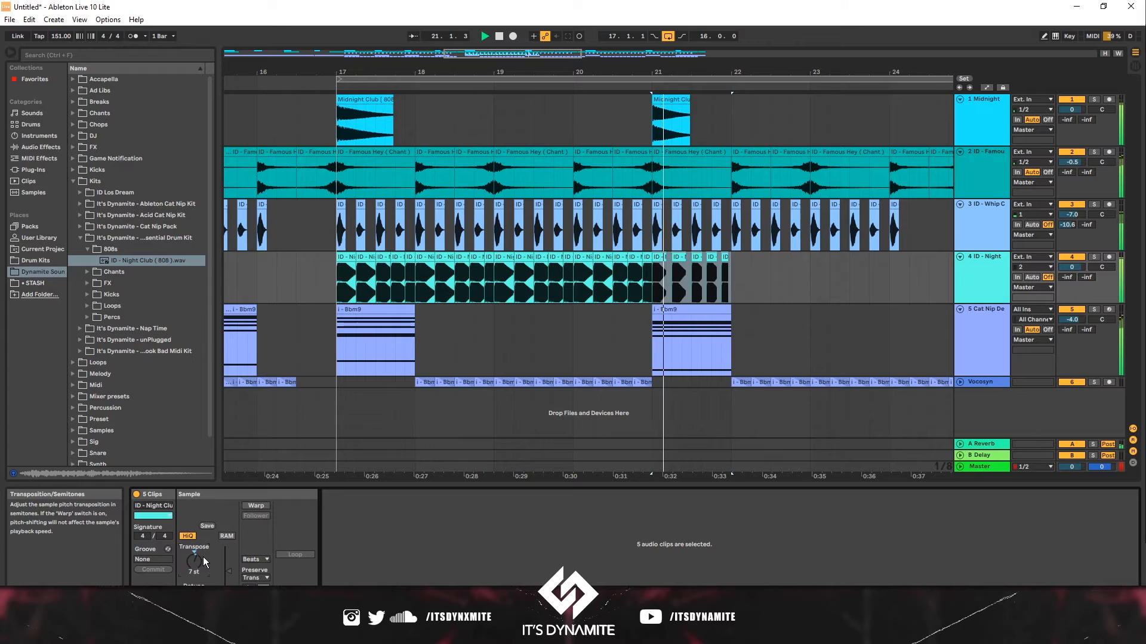
- Lengthen the end of an 808 clip near bar 21
left_click(307, 349)
left_click(664, 257)
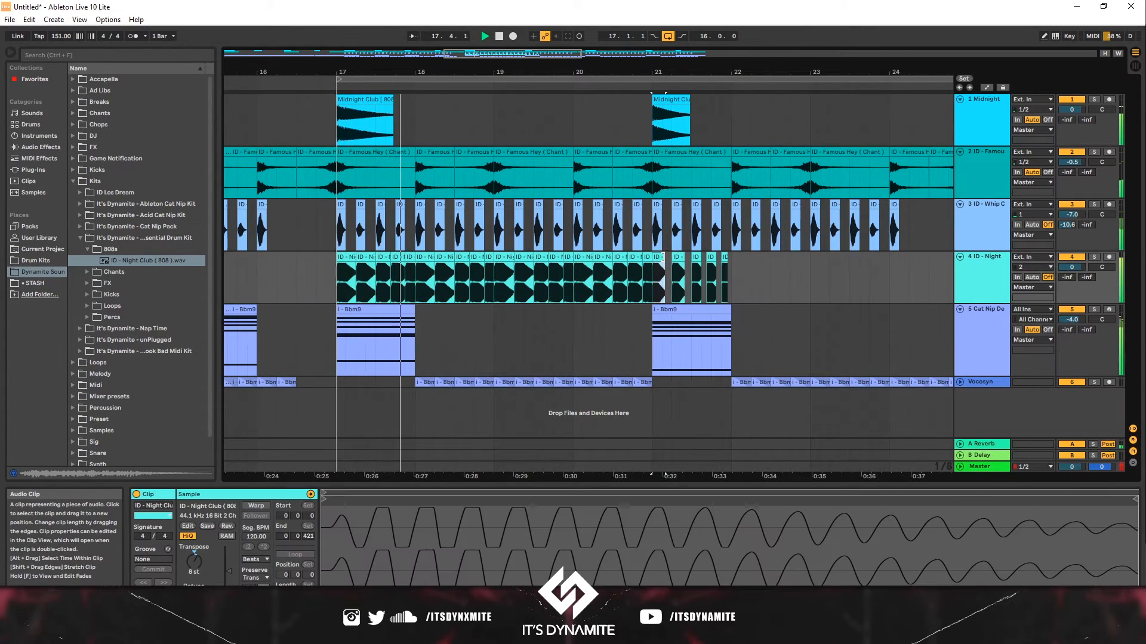
left_click(698, 258)
left_click_drag(700, 260, 718, 262)
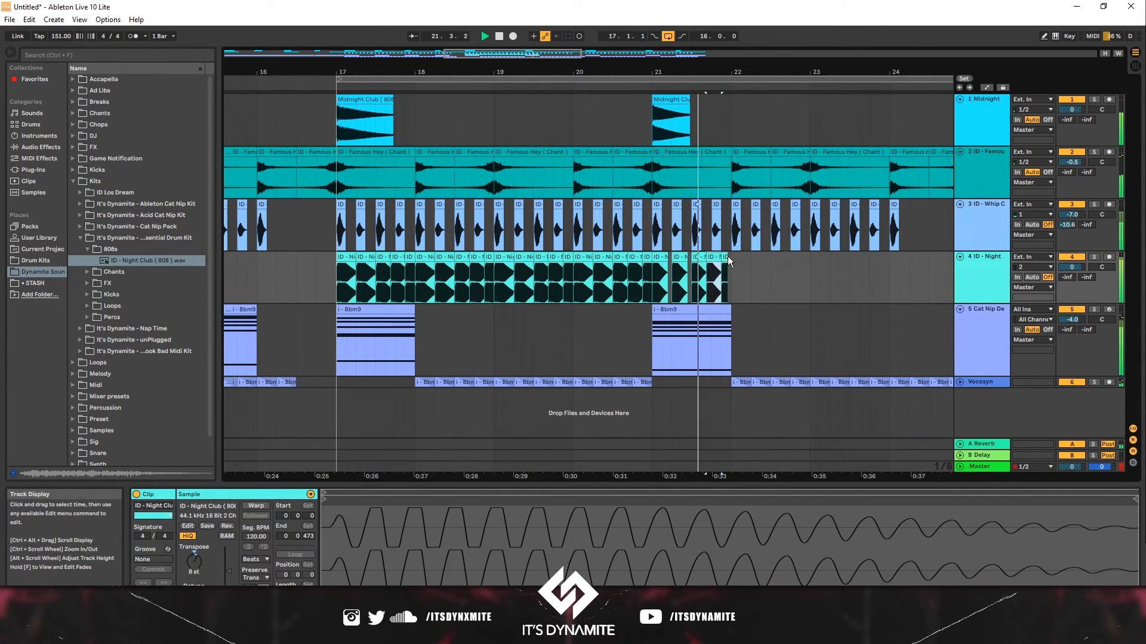
key("space")
- Duplicate the last selected 808 clips twice to extend the pattern toward bar 24
left_click_drag(726, 256, 656, 280)
key("ctrl+d")
key("ctrl+d")
key("ctrl+d")
key("ctrl+d")
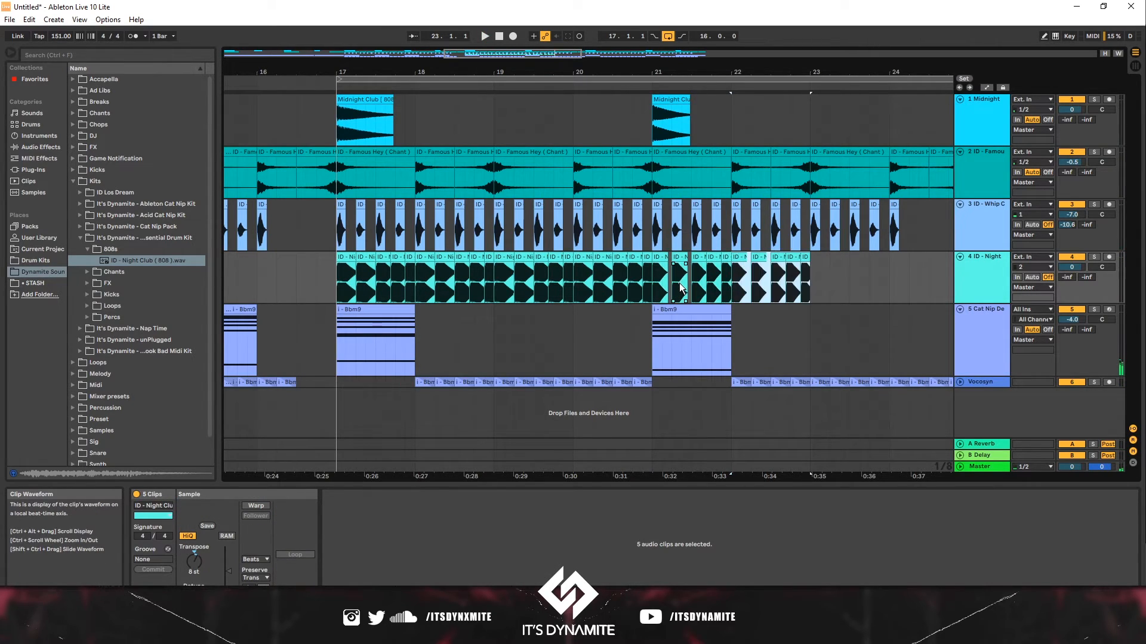
key("ctrl+z")
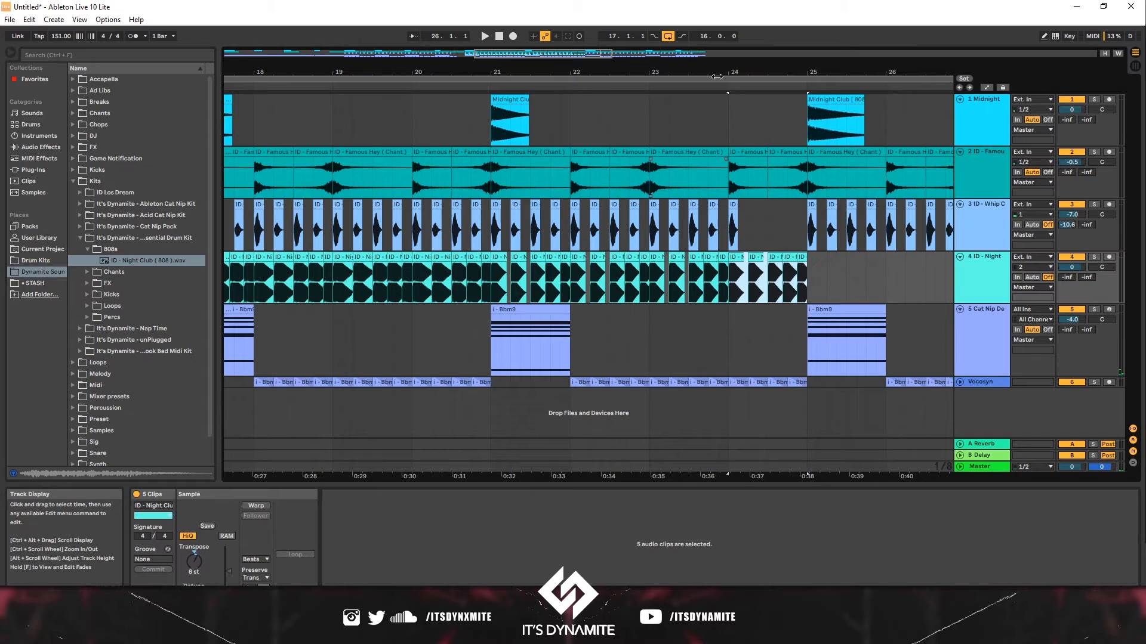
left_click_drag(715, 74, 715, 30)
left_click(535, 295)
key("space")
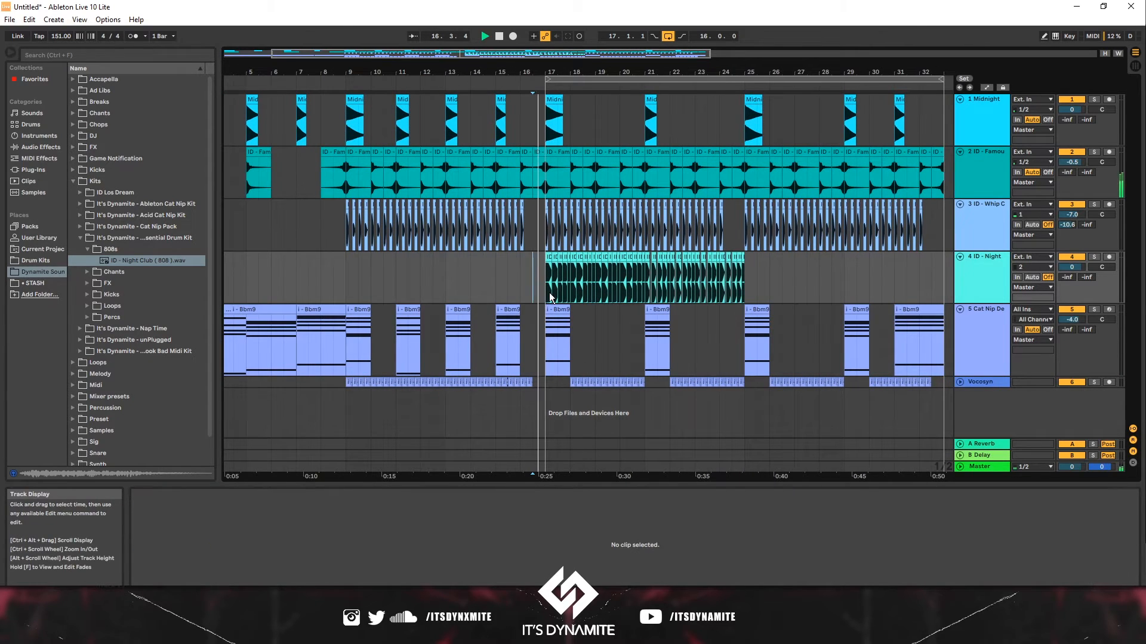
left_click_drag(735, 262, 732, 265)
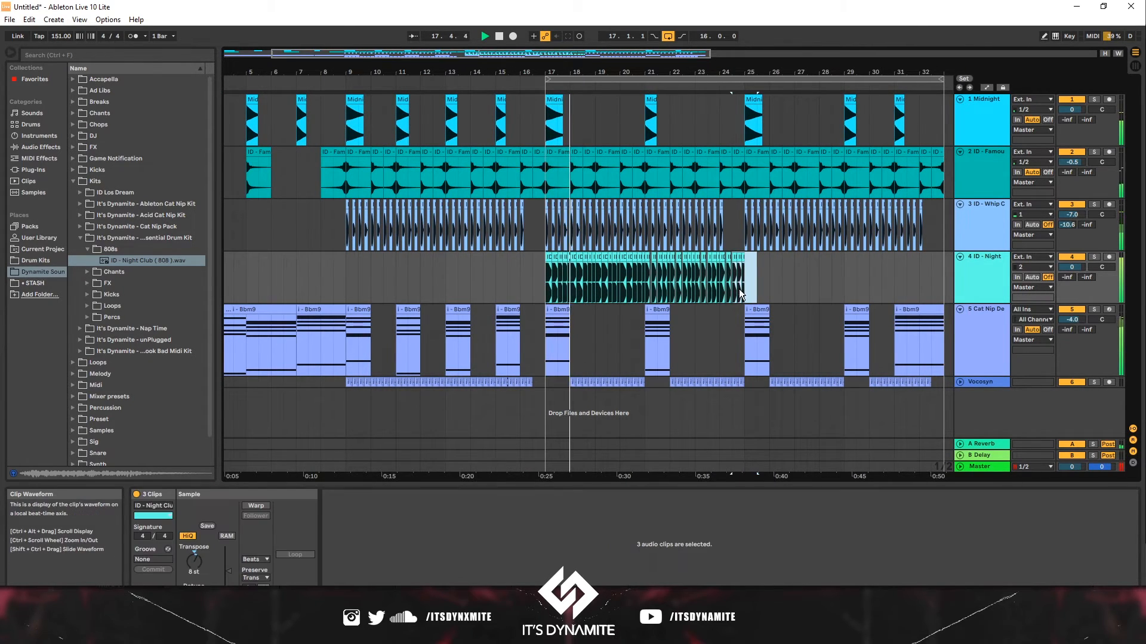
left_click_drag(718, 67, 678, 80)
left_click(752, 267)
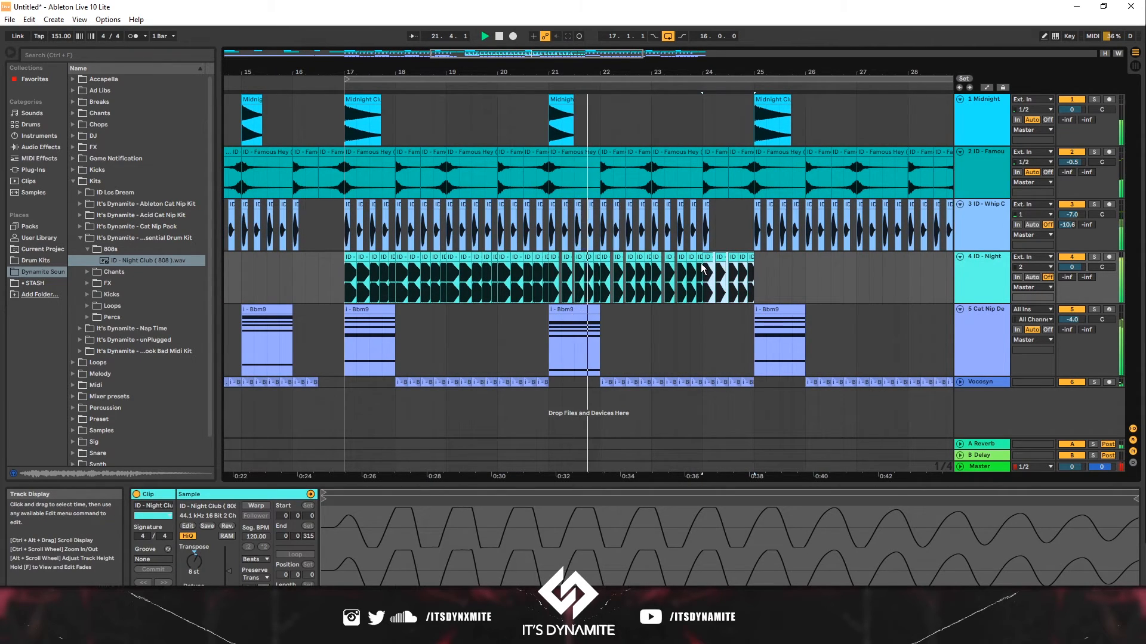
key("ctrl+d")
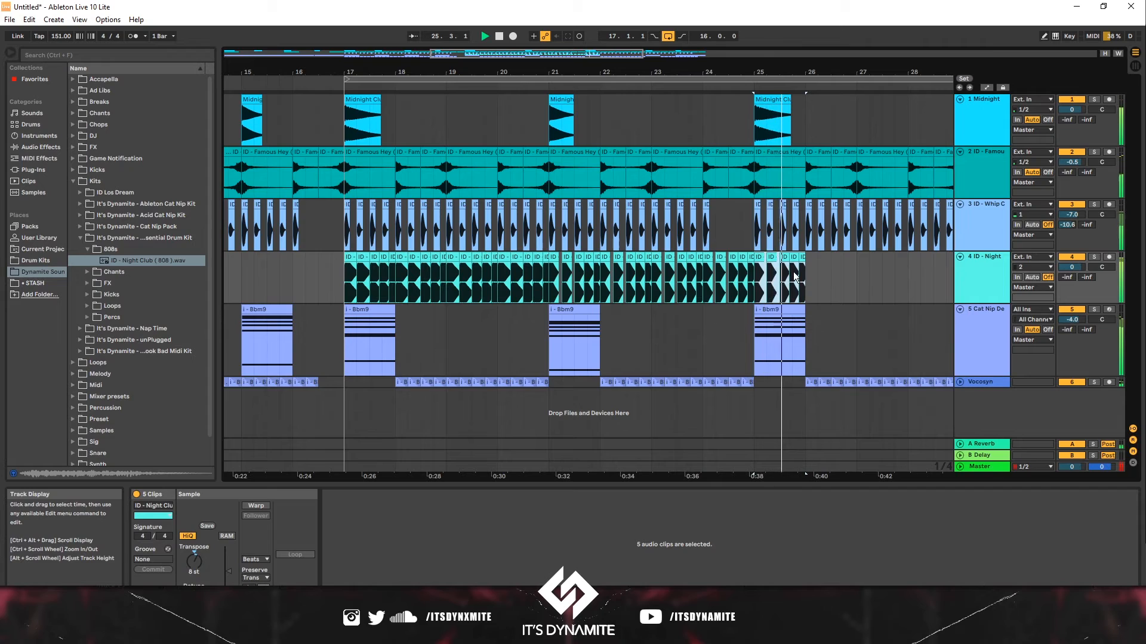
key("ctrl+z")
- Duplicate the whole 808 pattern from bars 17–25 to bars 25–33
left_click(338, 270, "shift")
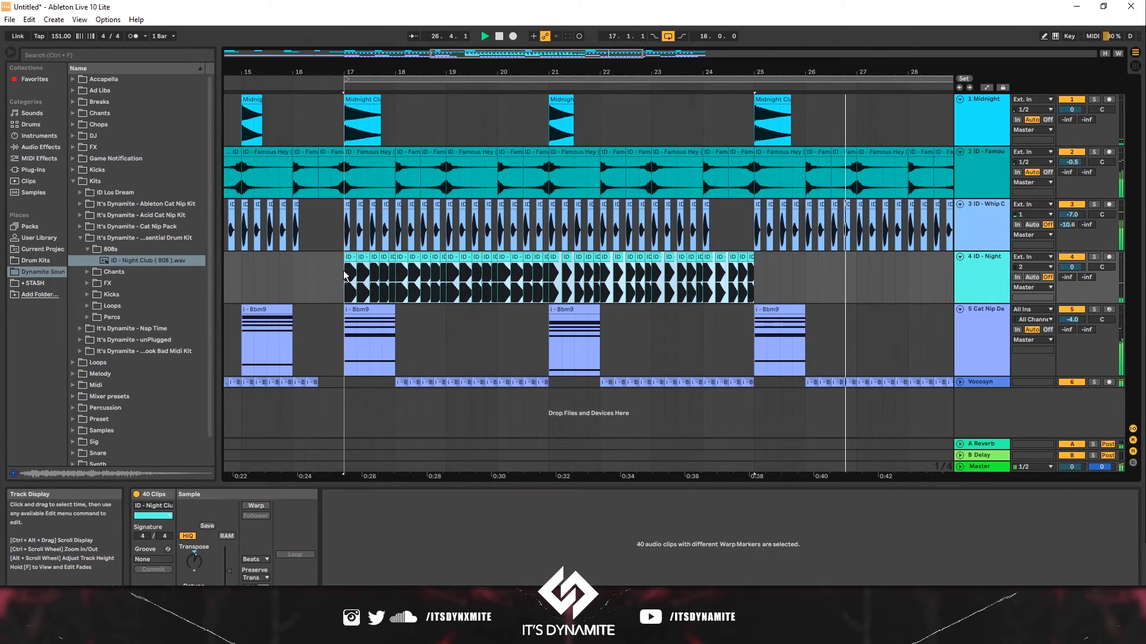
key("ctrl+d")
- Transpose the 808 clips in bars 31–33 to -1 semitone
left_click_drag(841, 270, 705, 272)
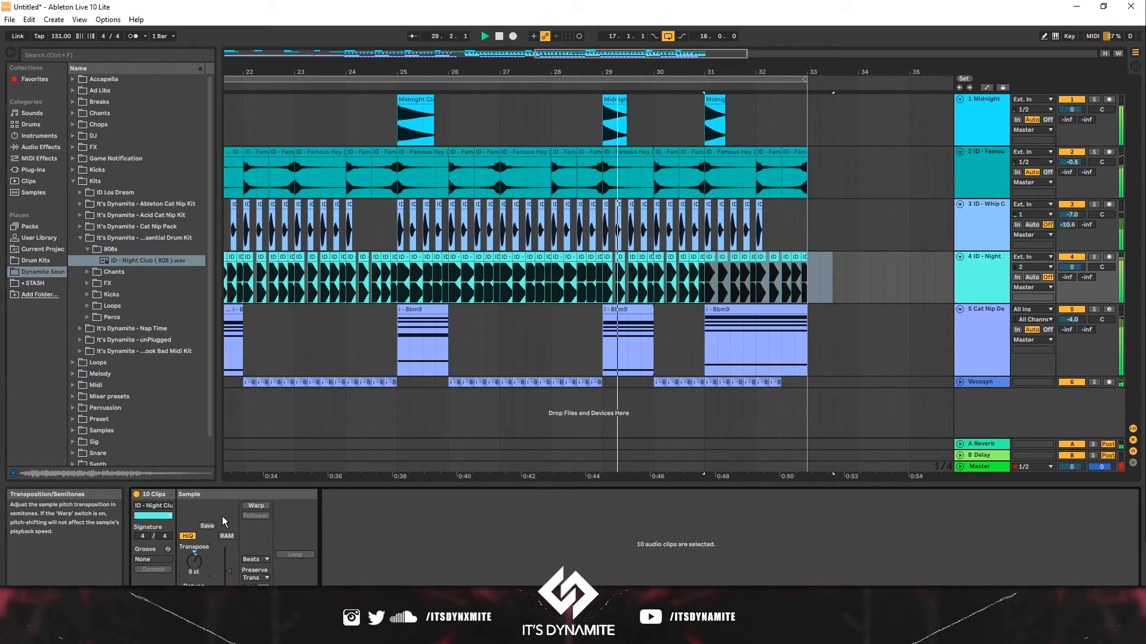
key("Up")
key("Up")
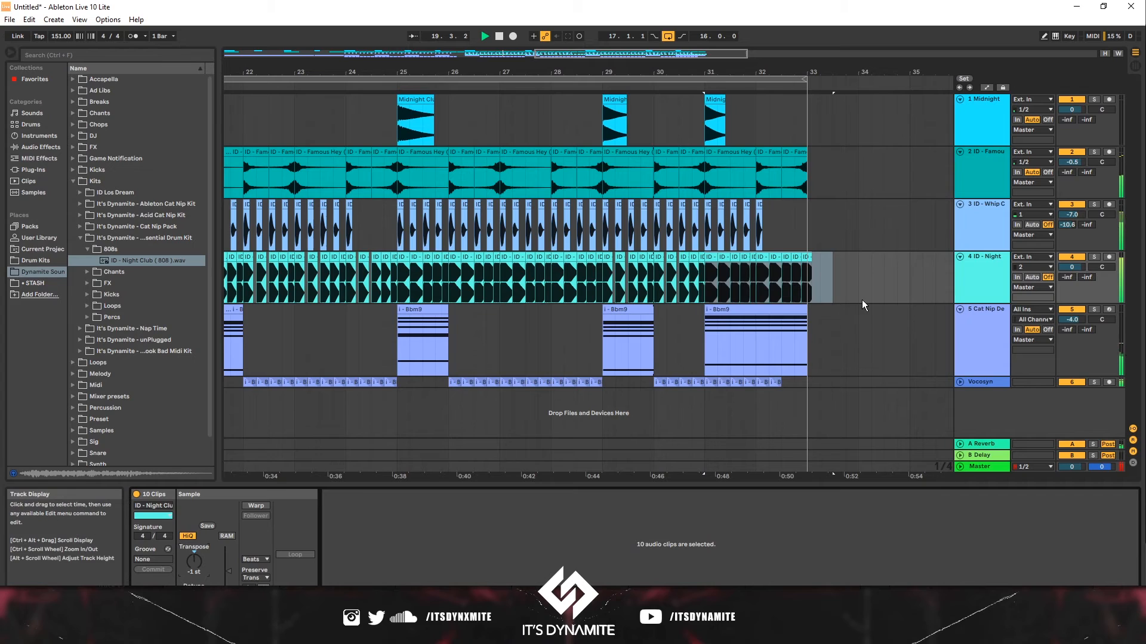
- Delete the whip-crack and 808 clips in the last half bar before bar 33
left_click_drag(859, 301, 812, 292)
left_click(809, 294)
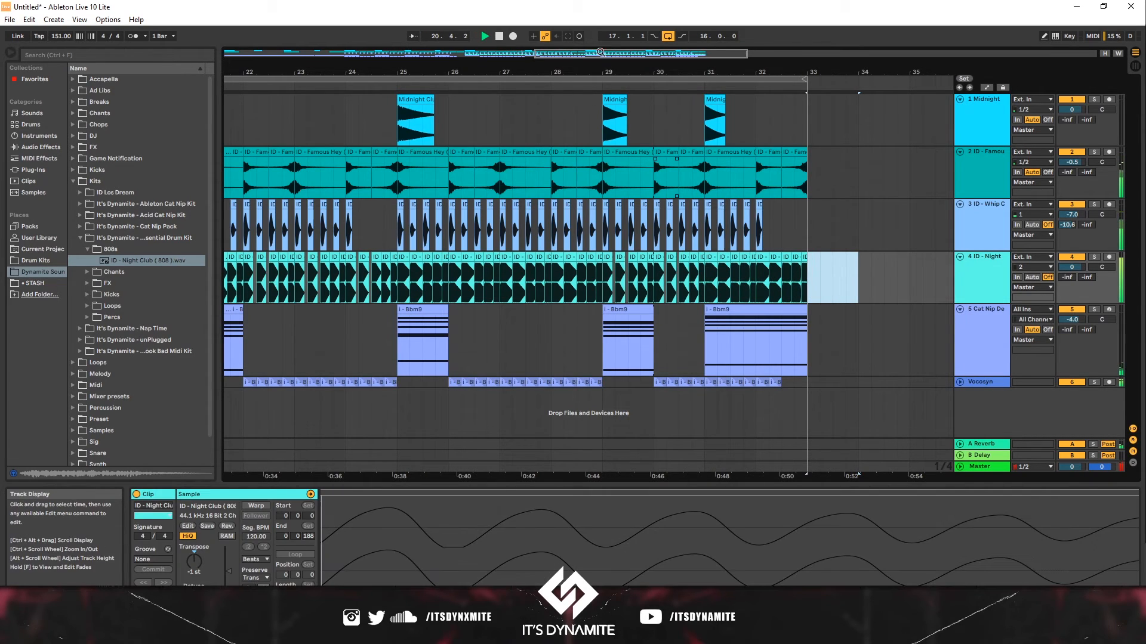
left_click_drag(564, 79, 473, 120)
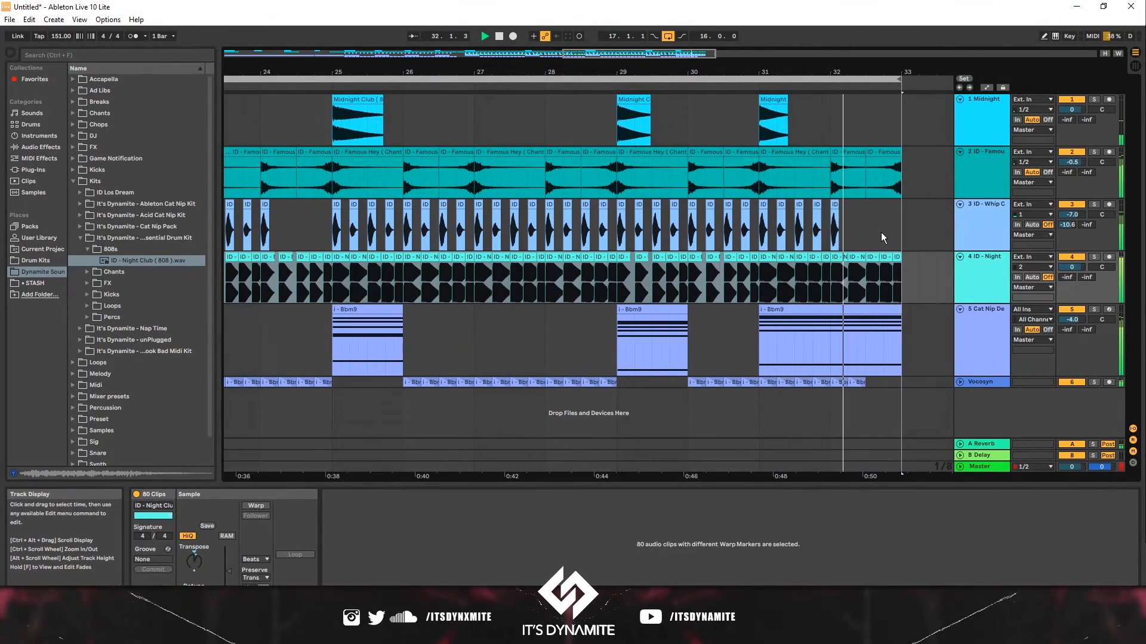
key("space")
left_click_drag(884, 232, 867, 270)
key("Delete")
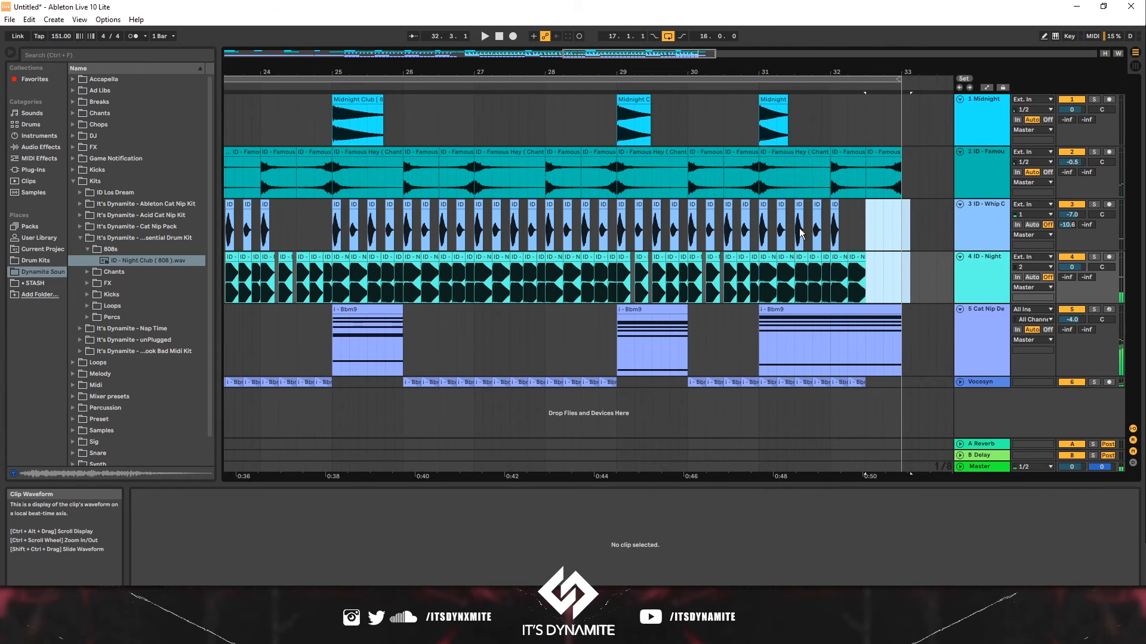
left_click(800, 231)
key("space")
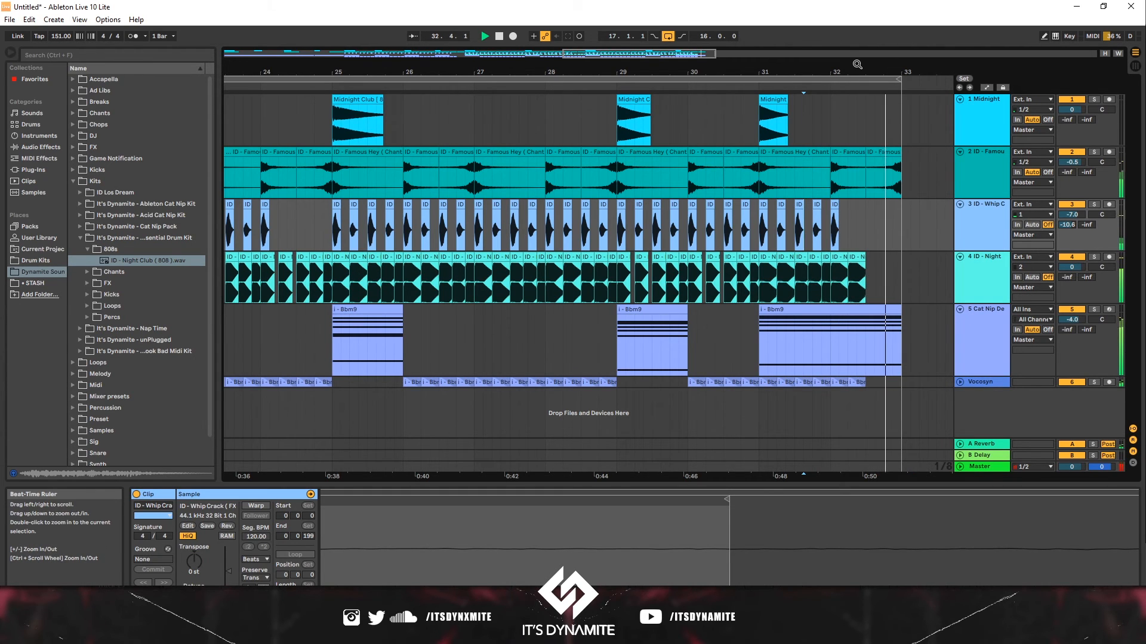
- Zoom out and select sections to review the full arrangement up to bar 33
left_click_drag(857, 69, 619, 70)
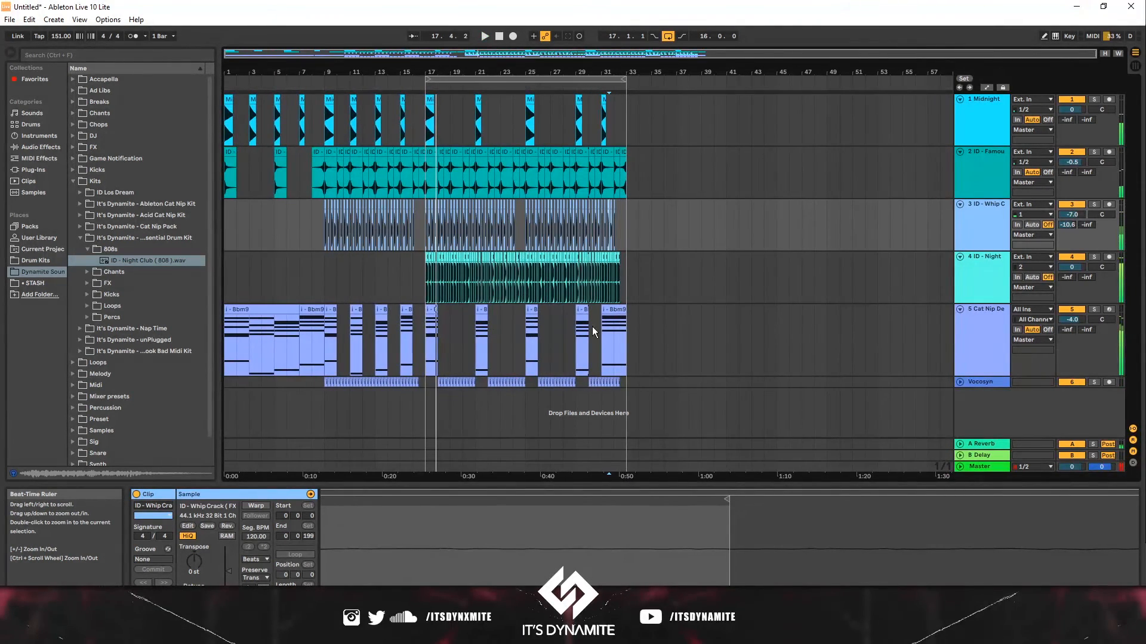
key("space")
left_click_drag(625, 382, 324, 128)
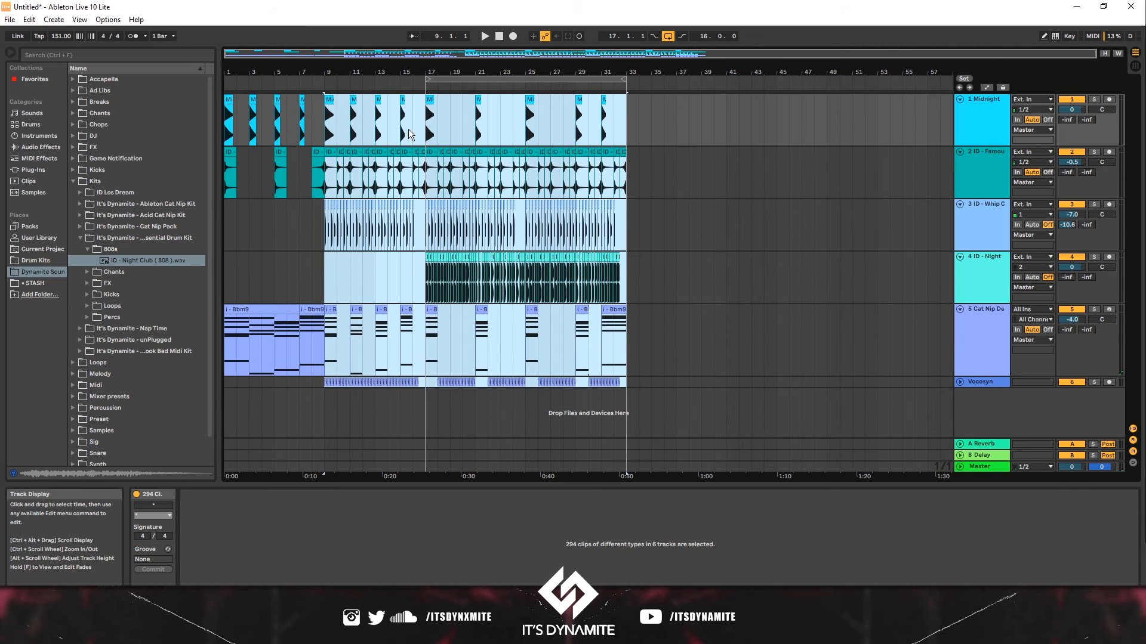
left_click_drag(425, 125, 372, 184)
left_click_drag(372, 139, 320, 388)
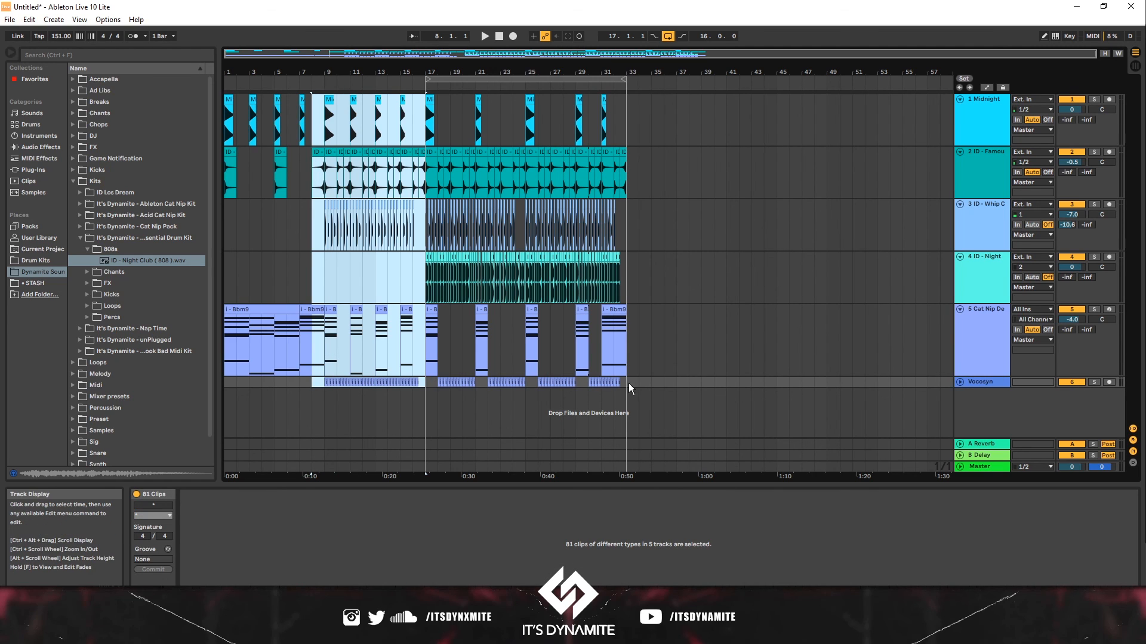
left_click_drag(626, 385, 425, 125)
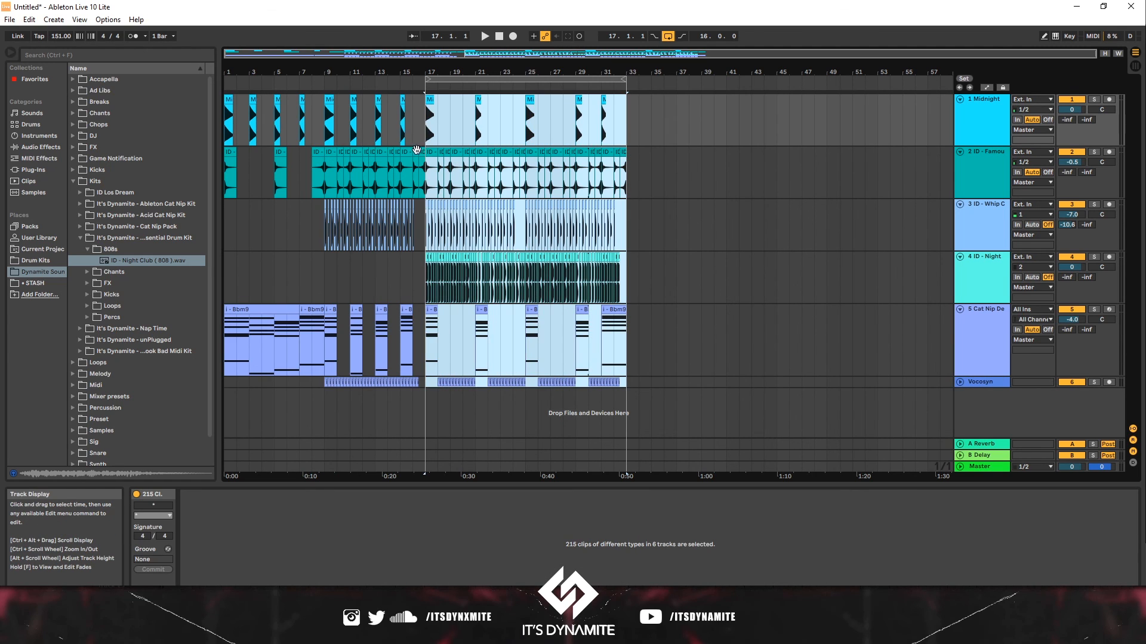
left_click(420, 230)
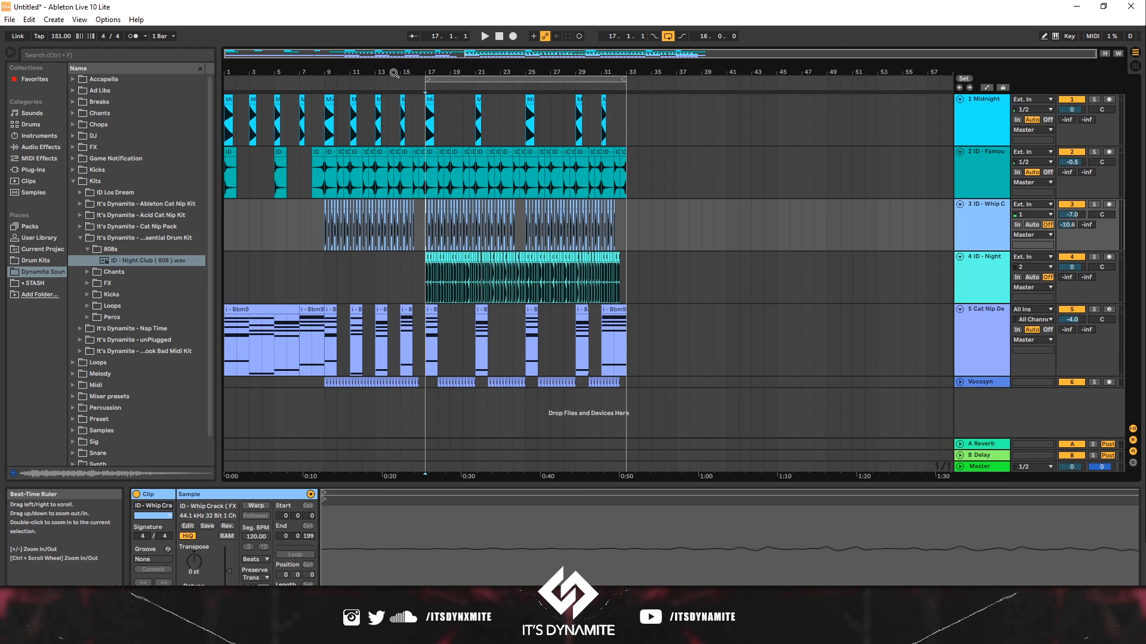